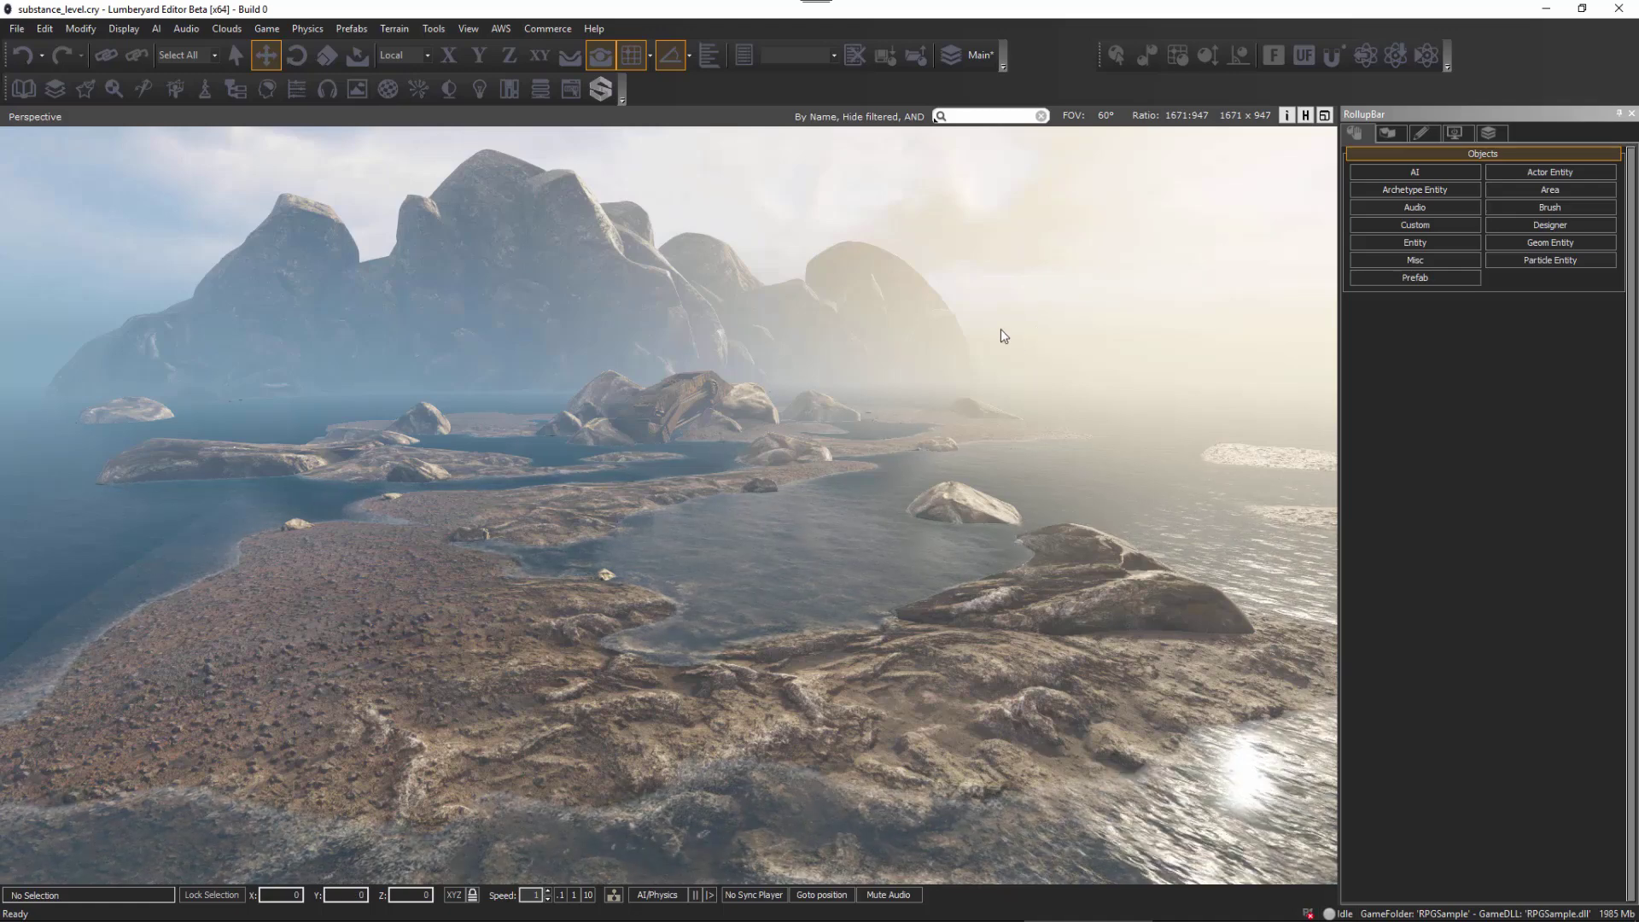
Step: Open the empty Substance Editor, then bring up File Explorer on the RPGSample project folder
click(600, 90)
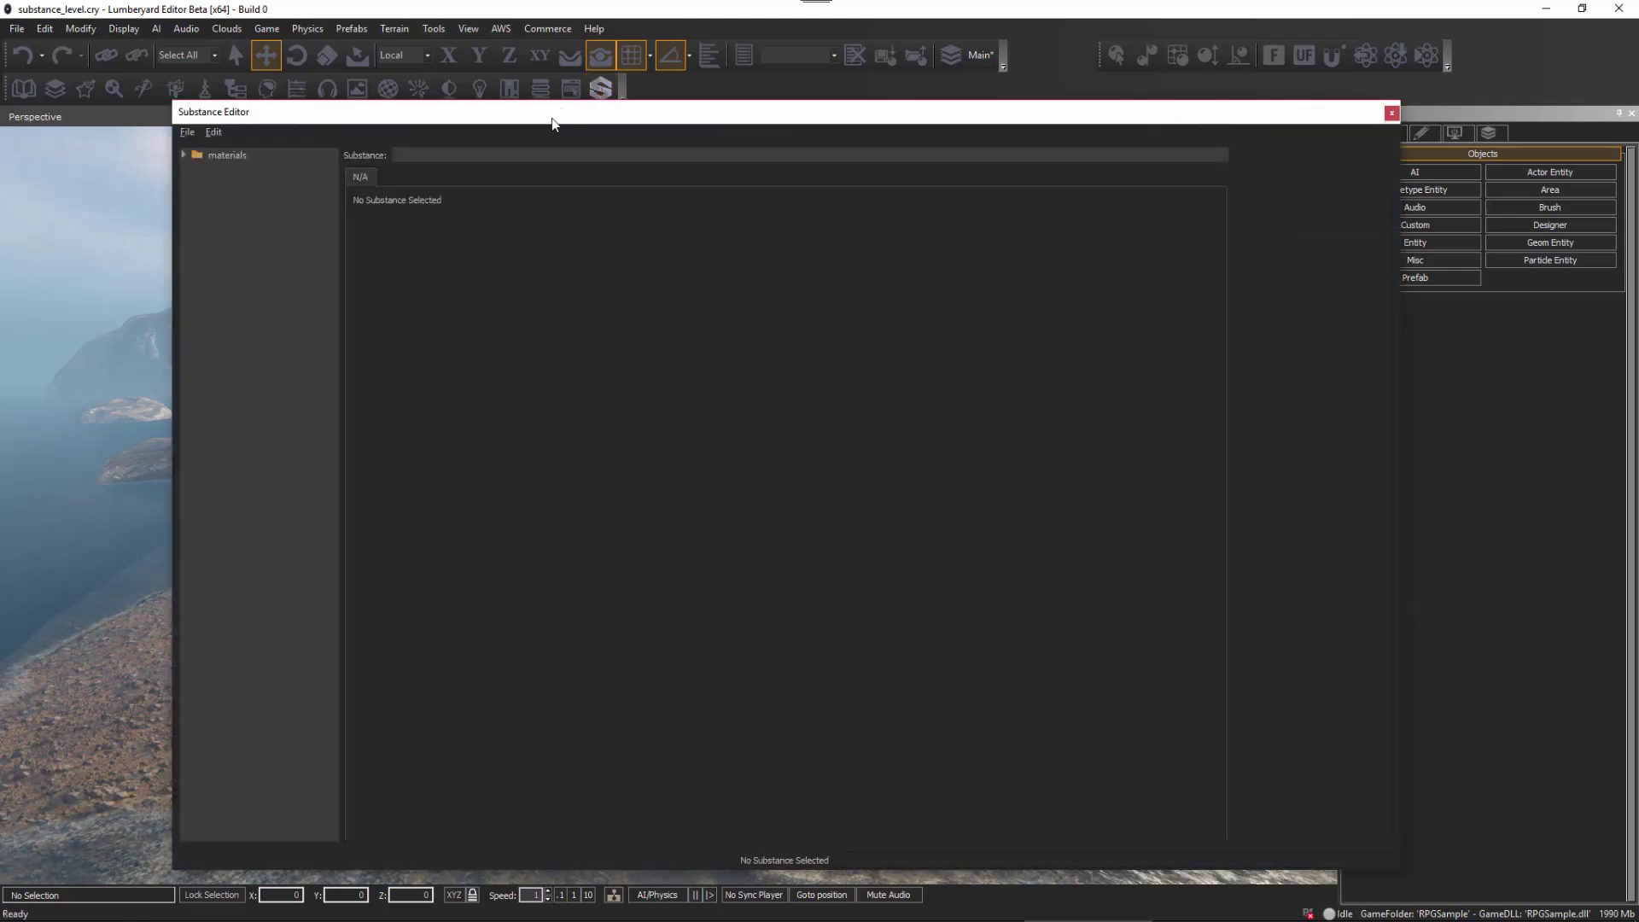
drag(551, 122, 727, 110)
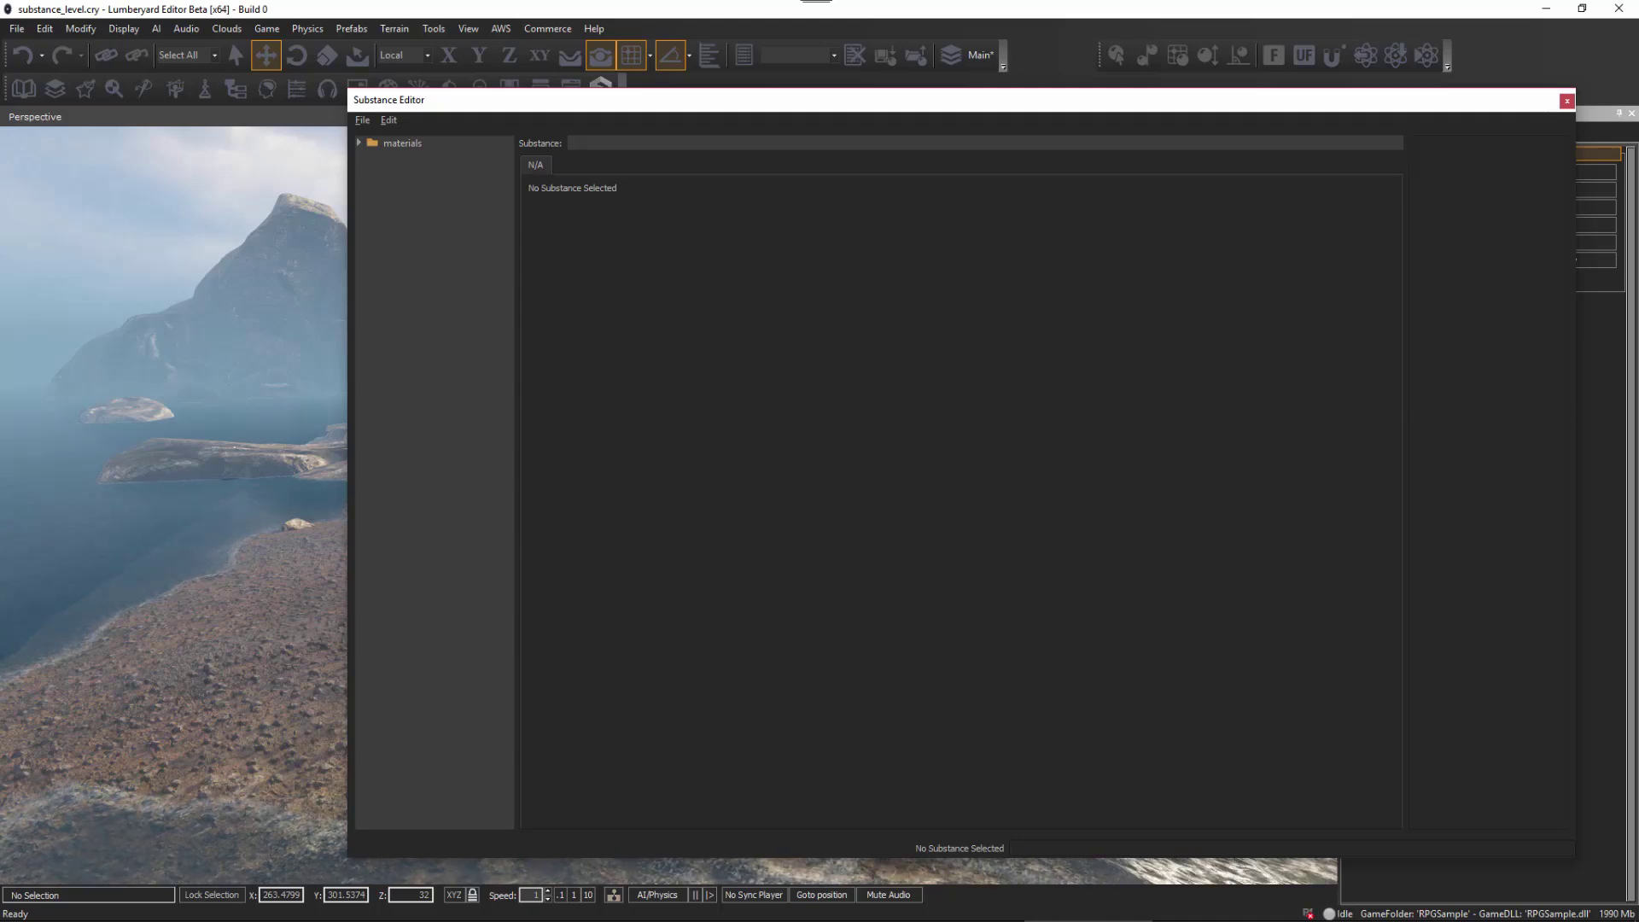
key(alt+Tab)
drag(1119, 232, 796, 70)
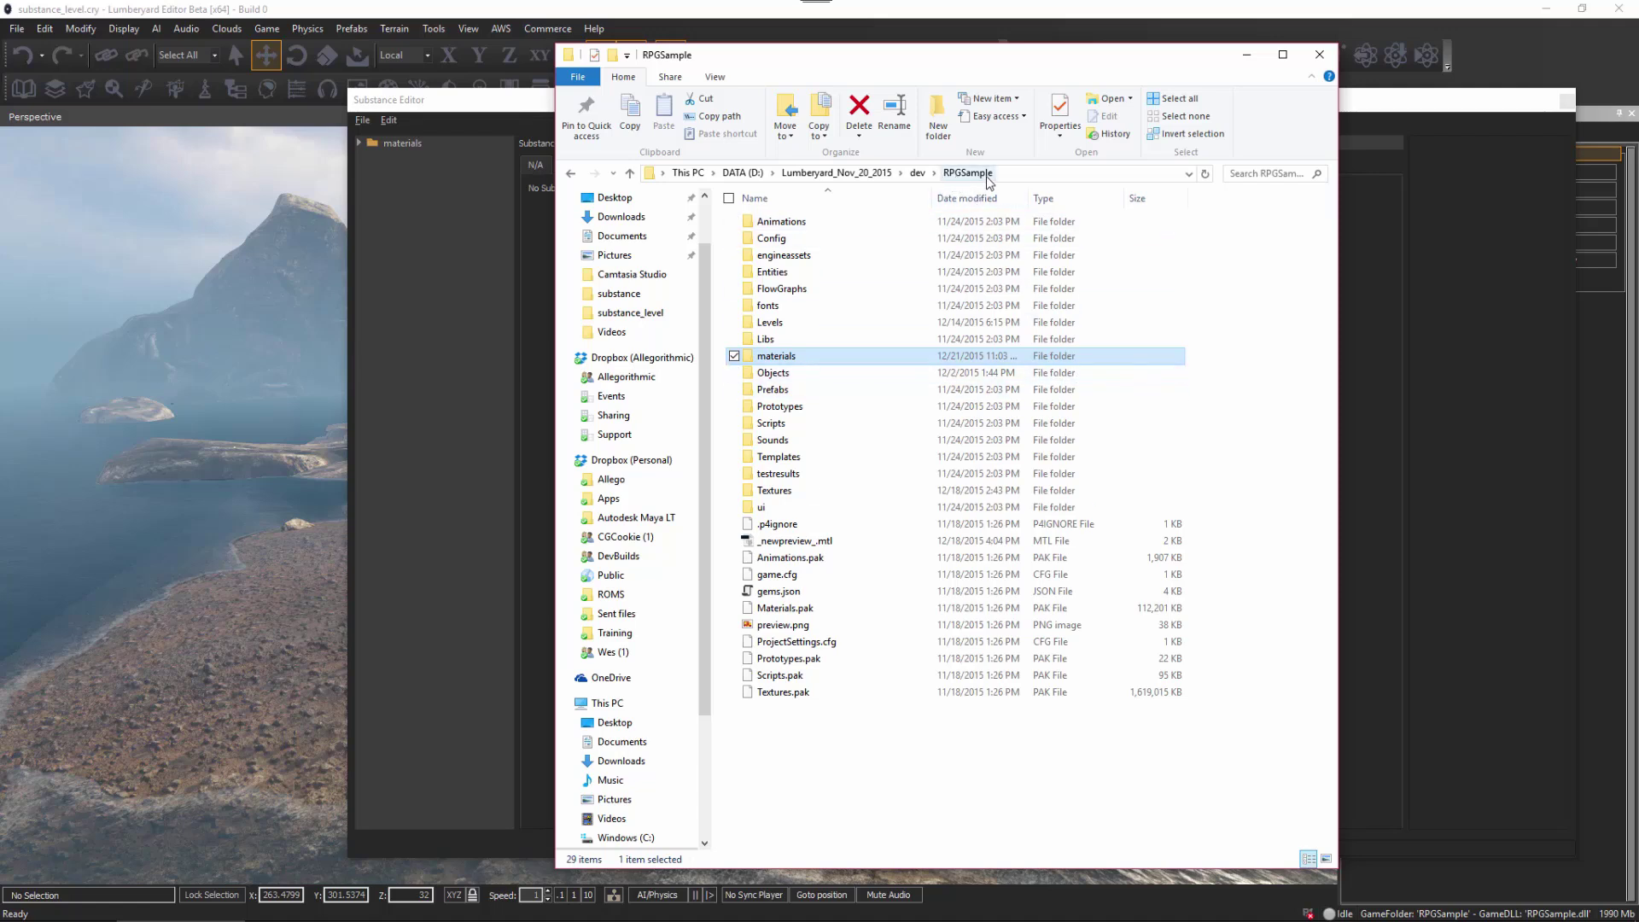
Step: Browse into materials\substance and select rocks_dirt_ground_gammFix.sbsar, then rocks_dirt_ground_gammFix_normal.sbsar
double_click(811, 364)
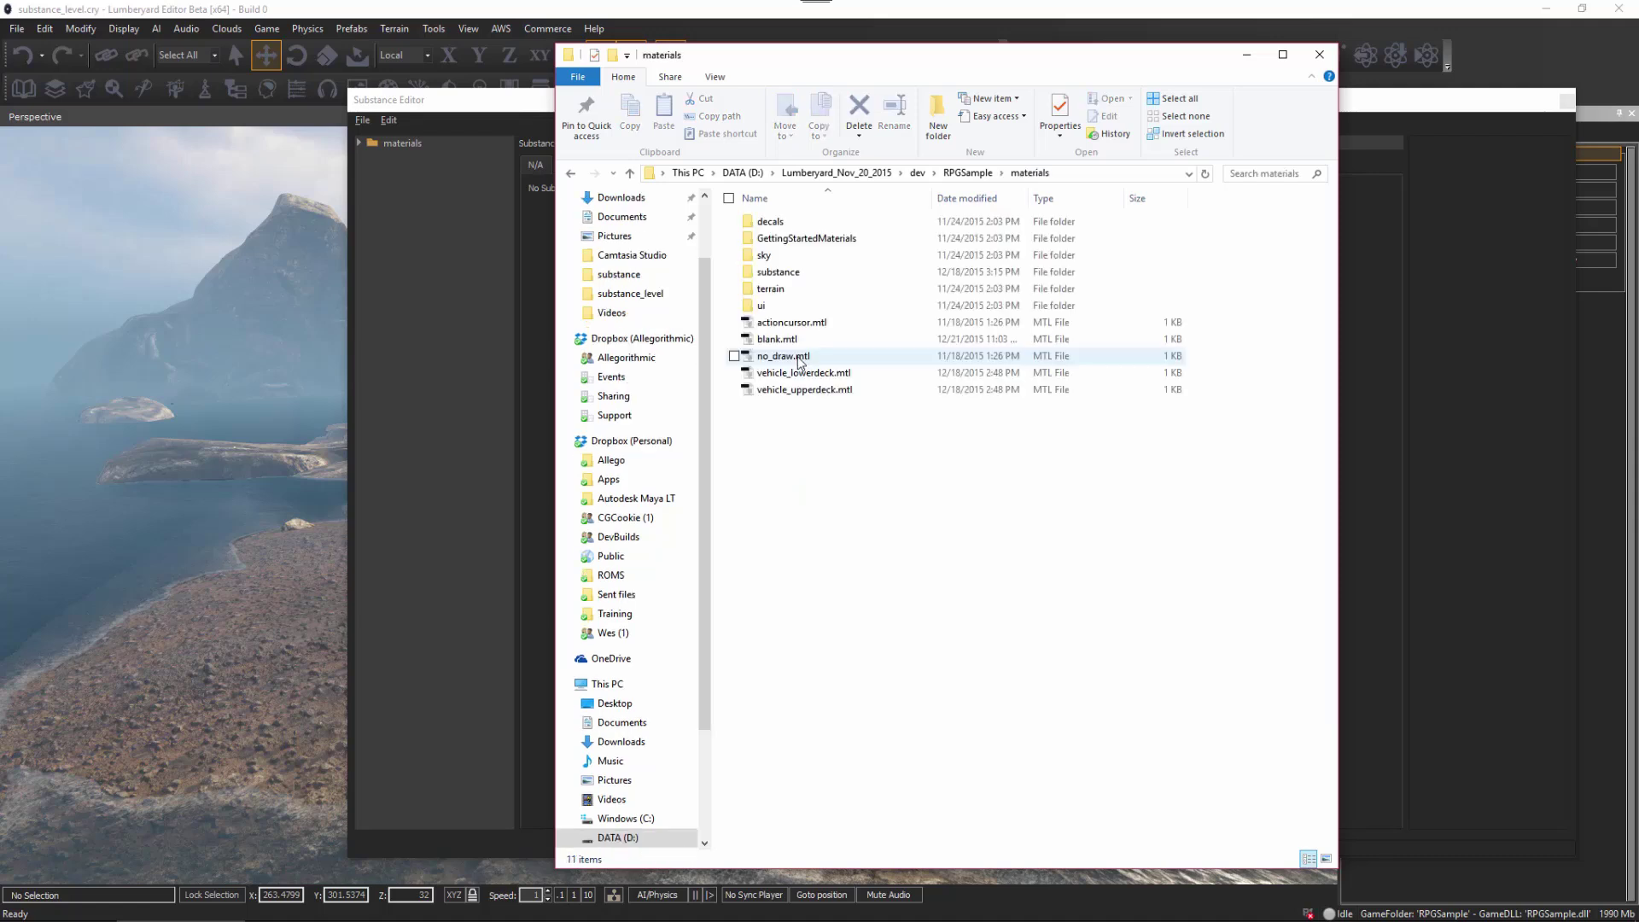
double_click(795, 275)
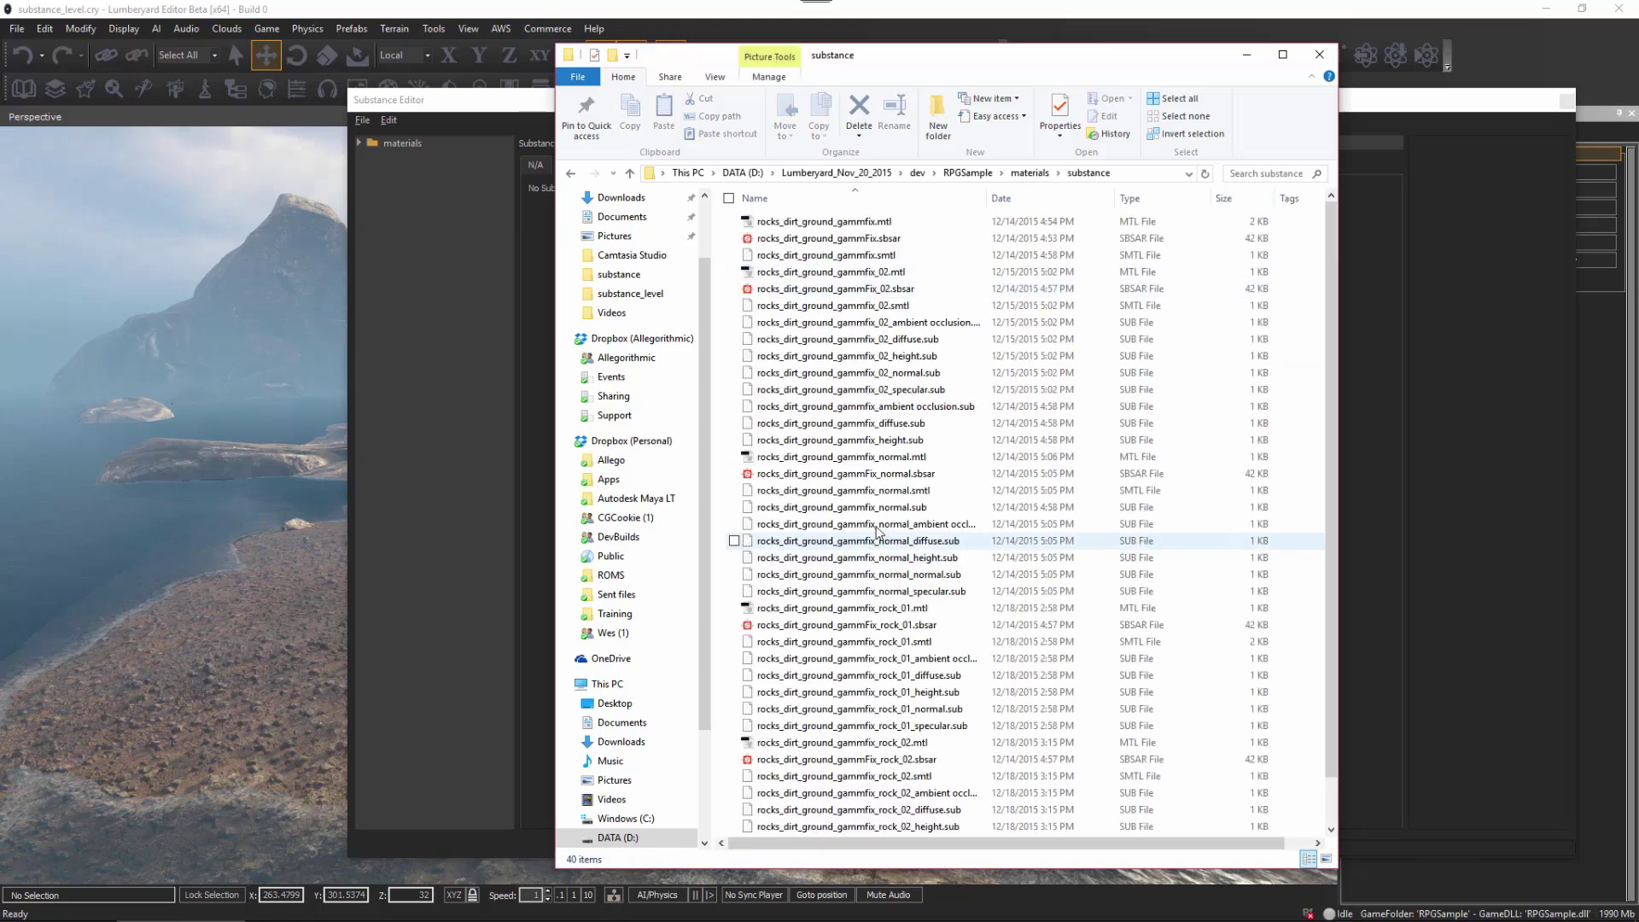
click(885, 242)
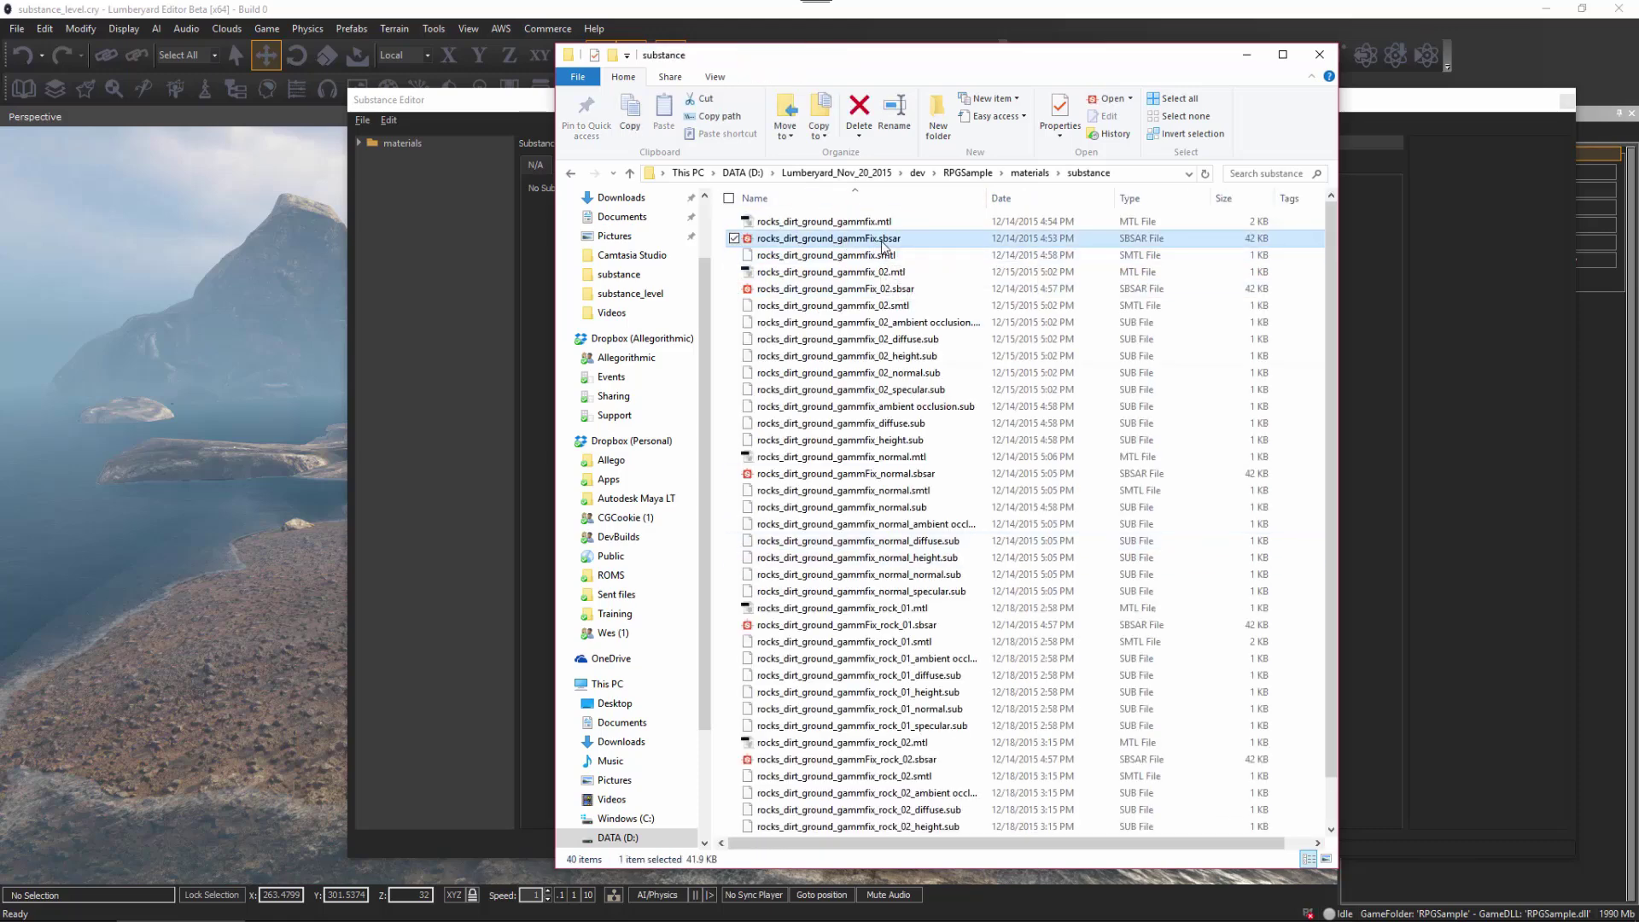
click(806, 477)
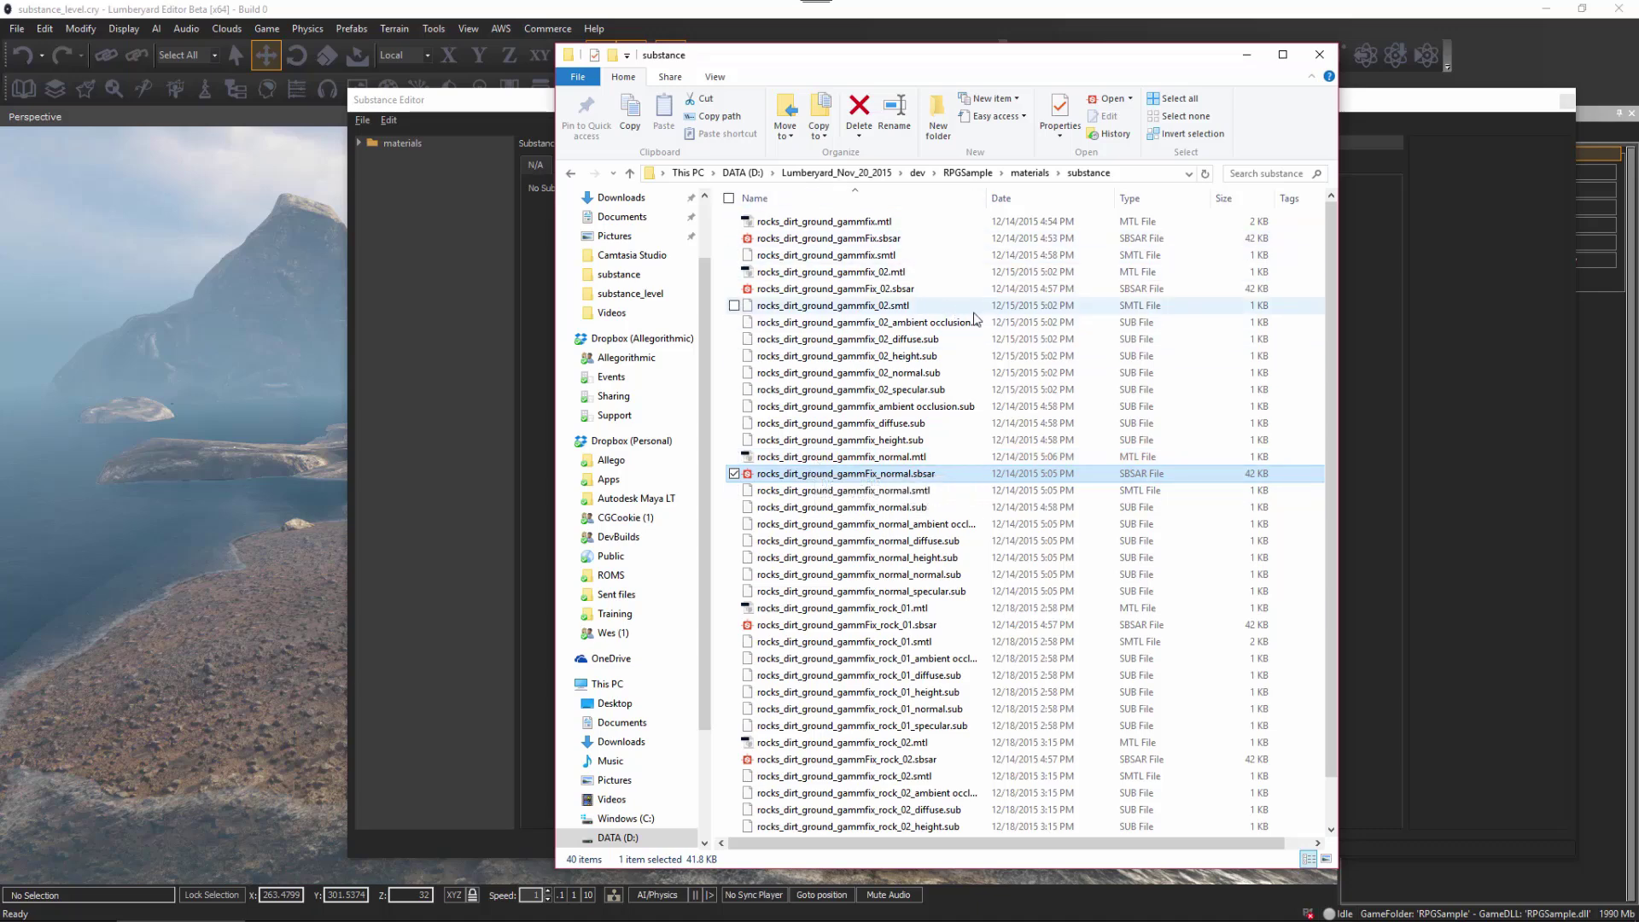
Step: Close File Explorer, browse Import Substance to rocks_dirt_ground_gammFix_rock_01.sbsar, then cancel without importing
click(1319, 53)
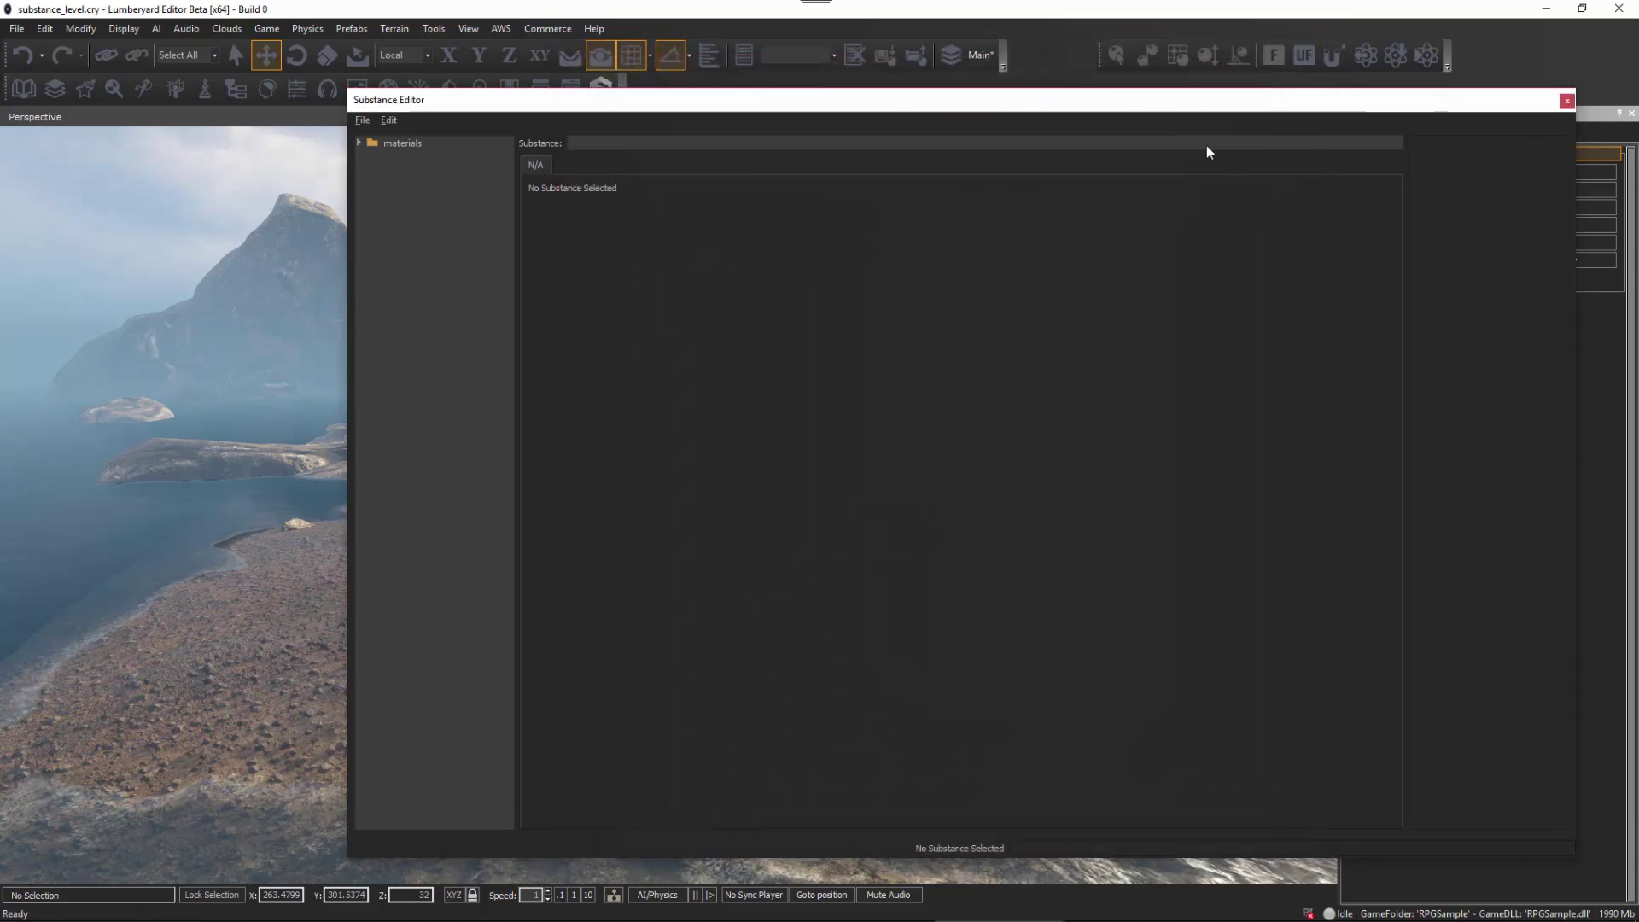
drag(1196, 104, 1171, 105)
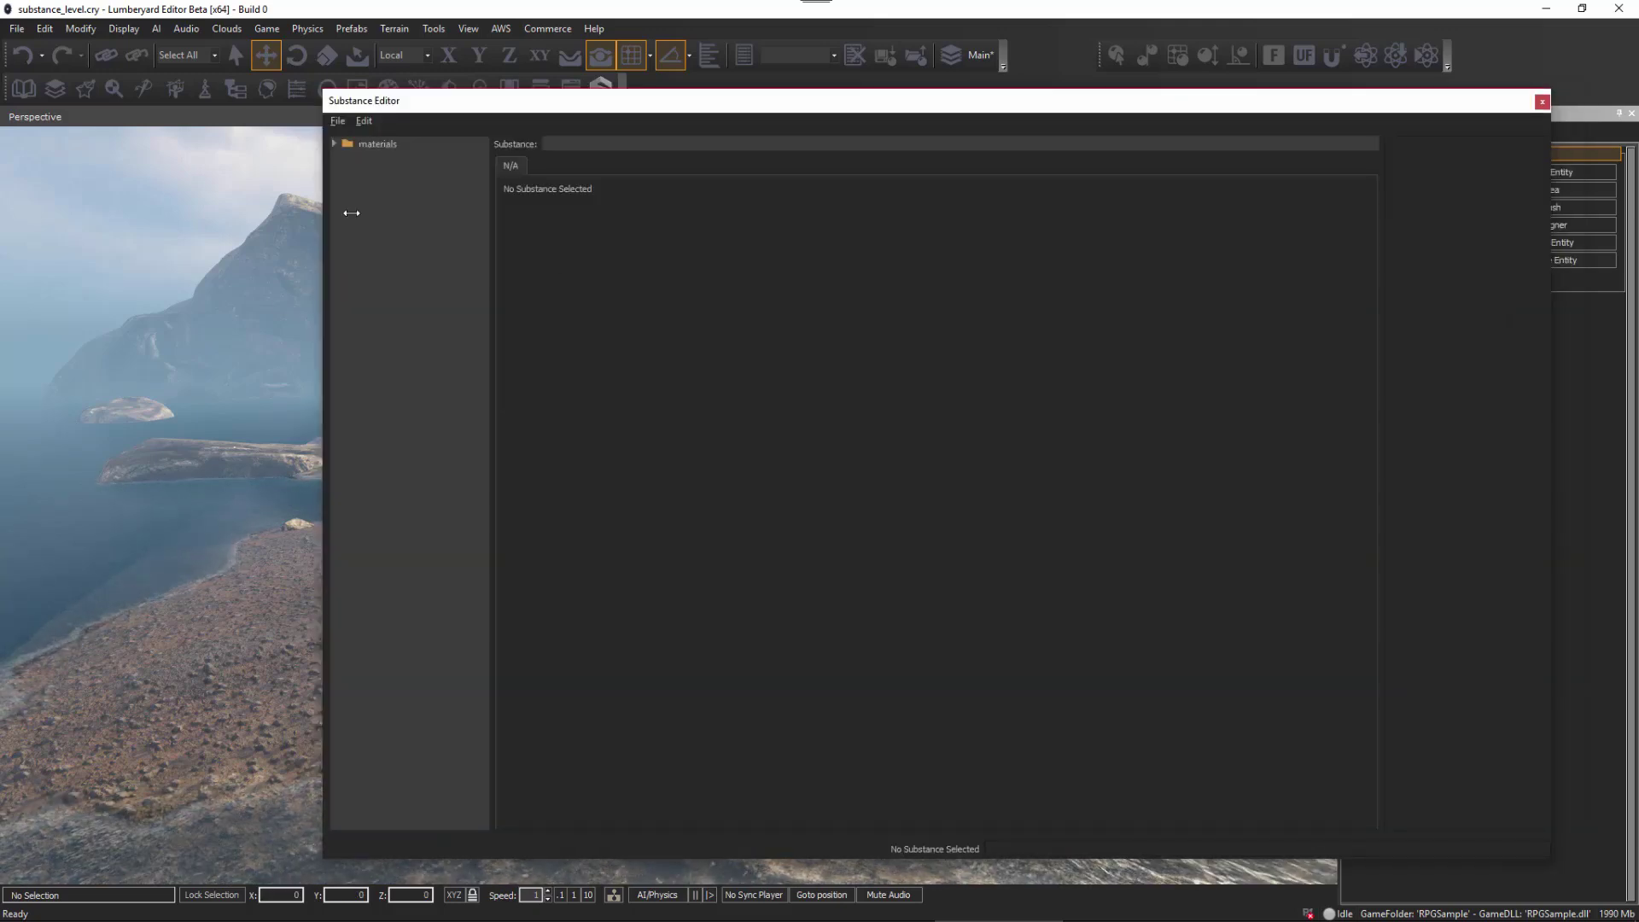
click(337, 120)
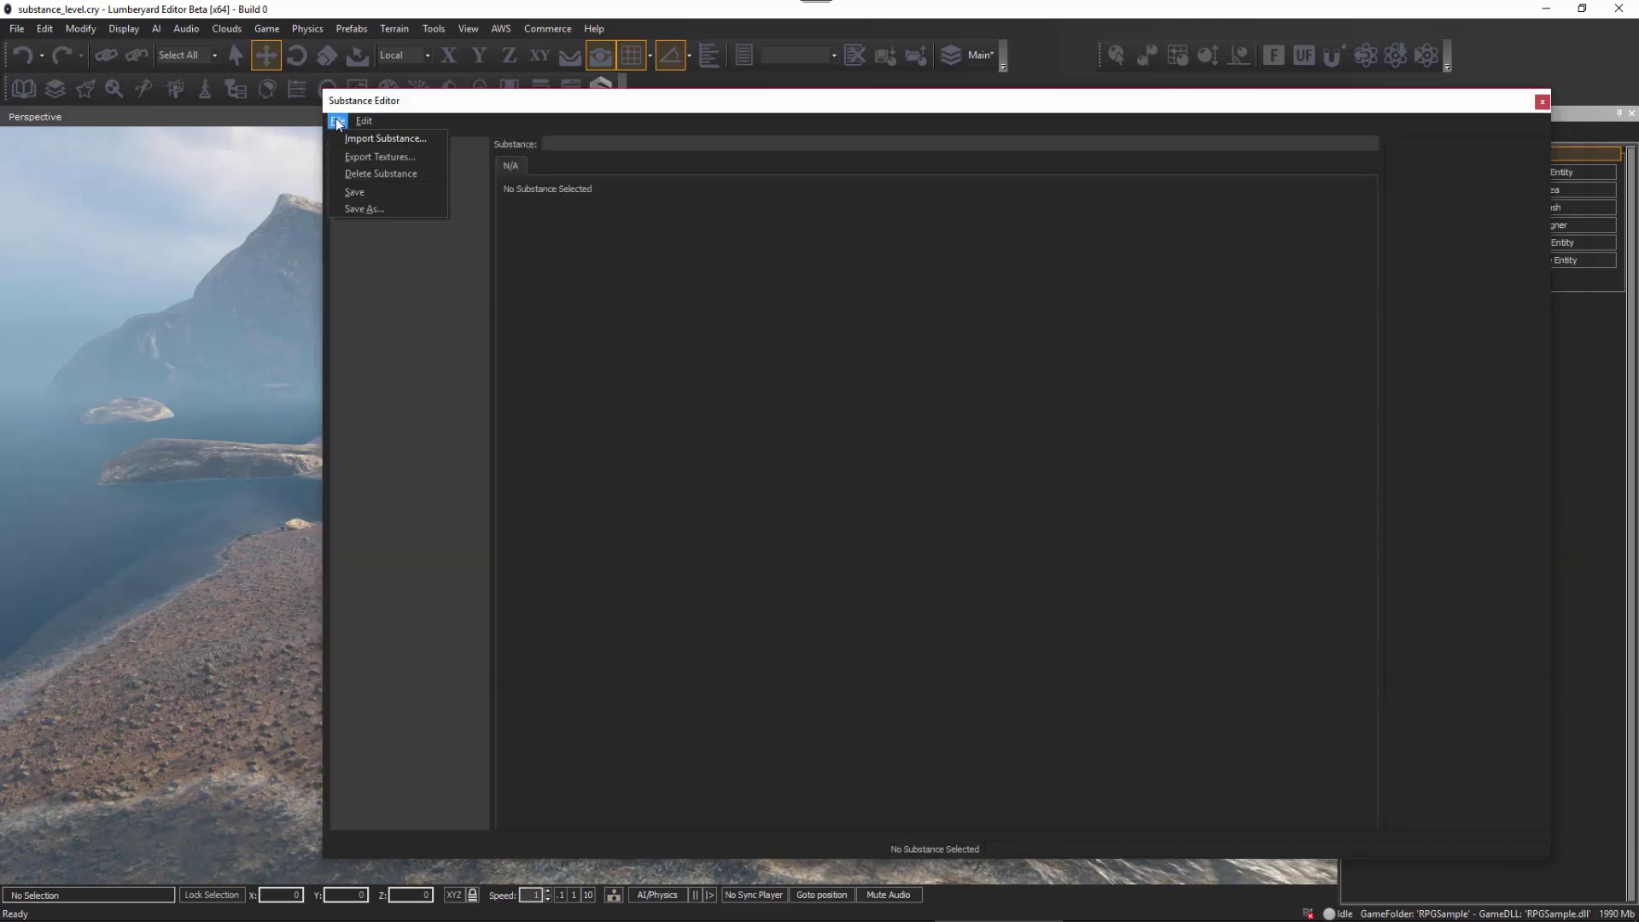
click(396, 139)
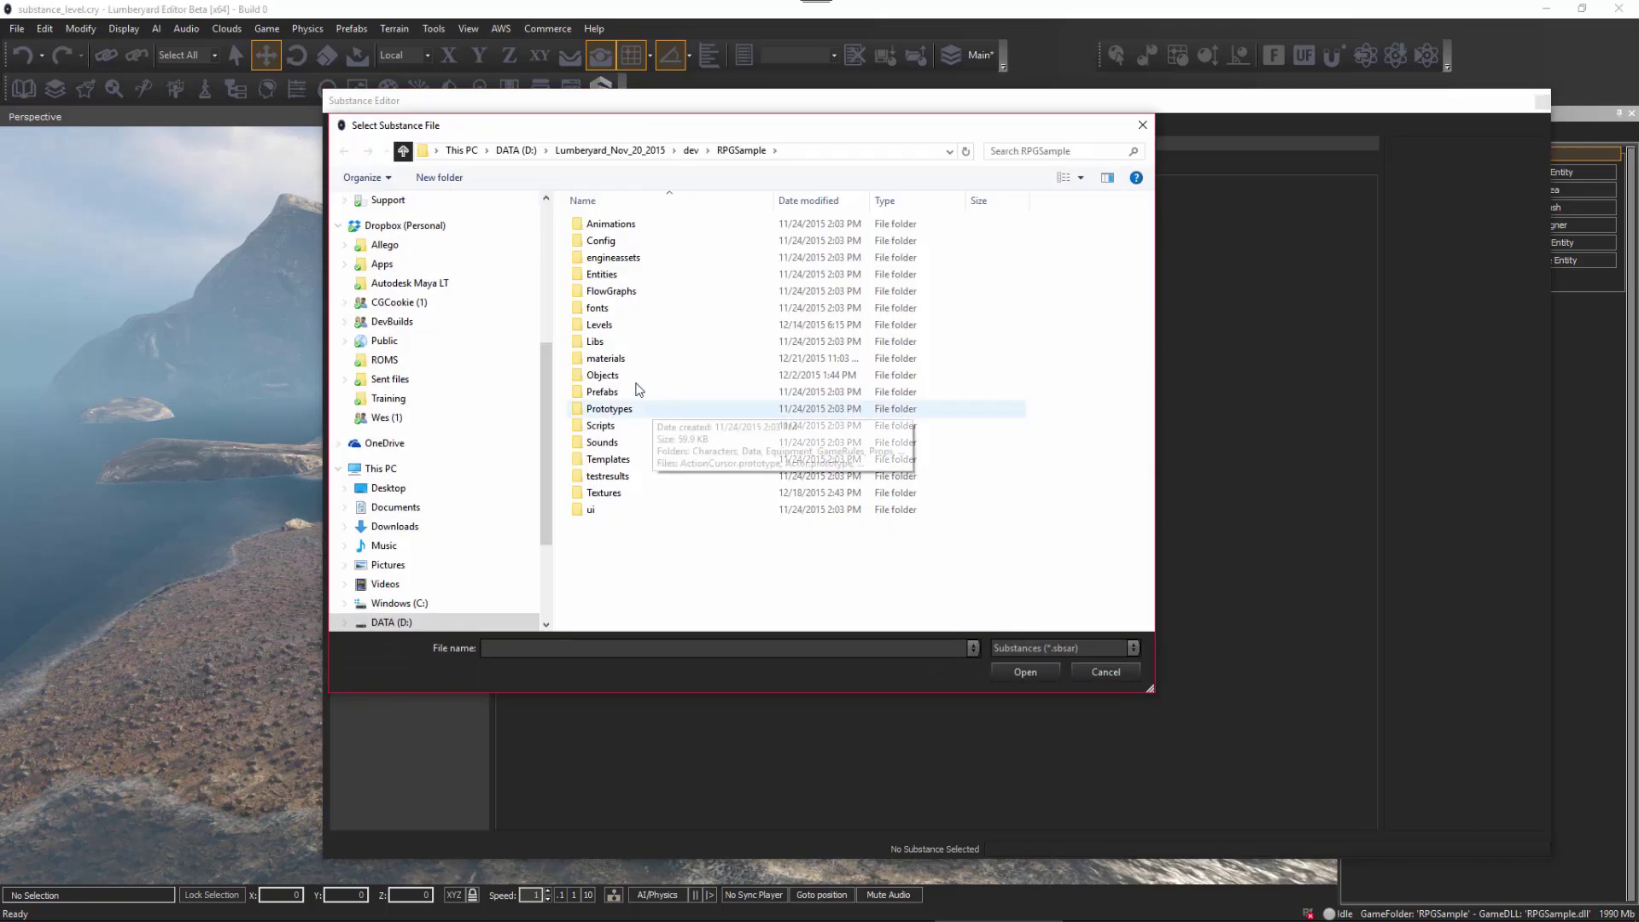
double_click(616, 359)
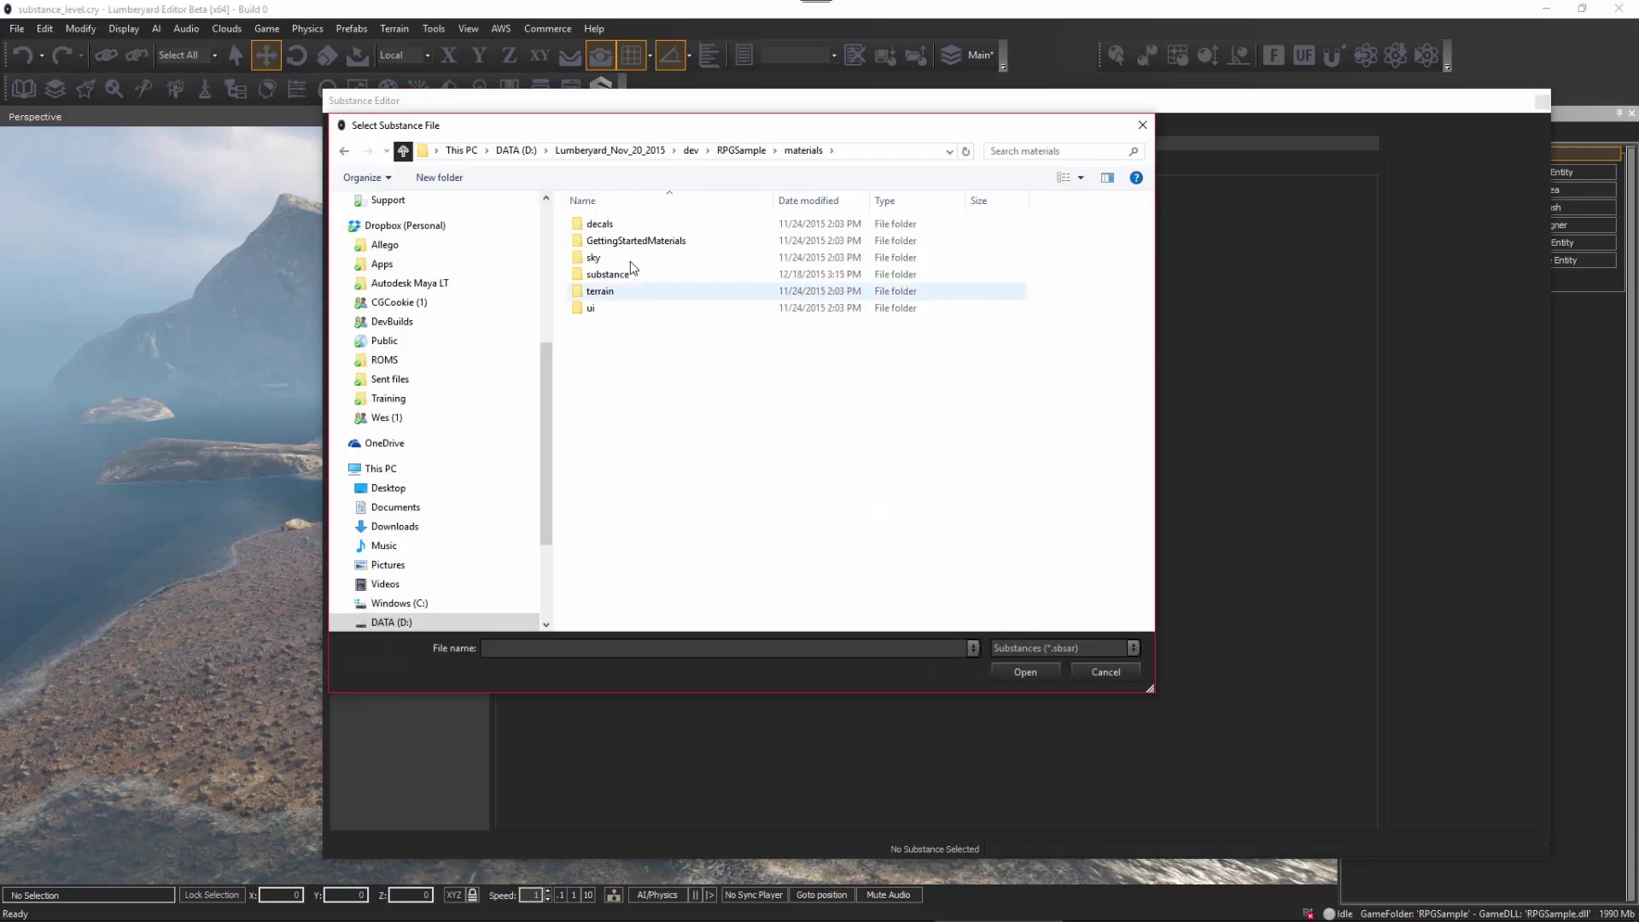
double_click(621, 274)
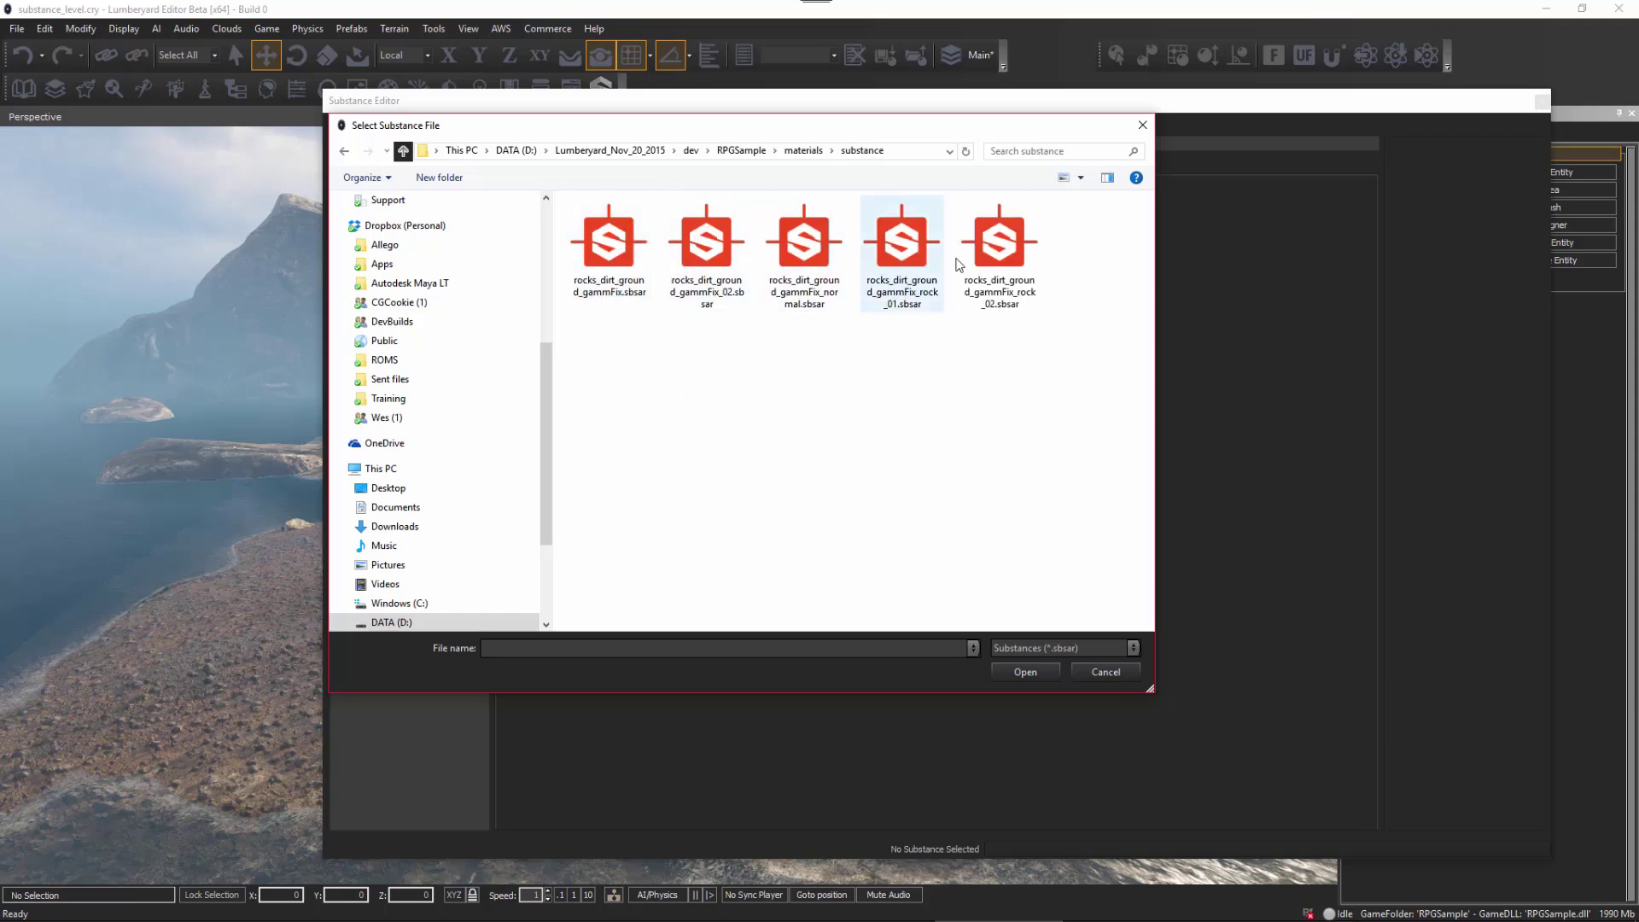
click(903, 266)
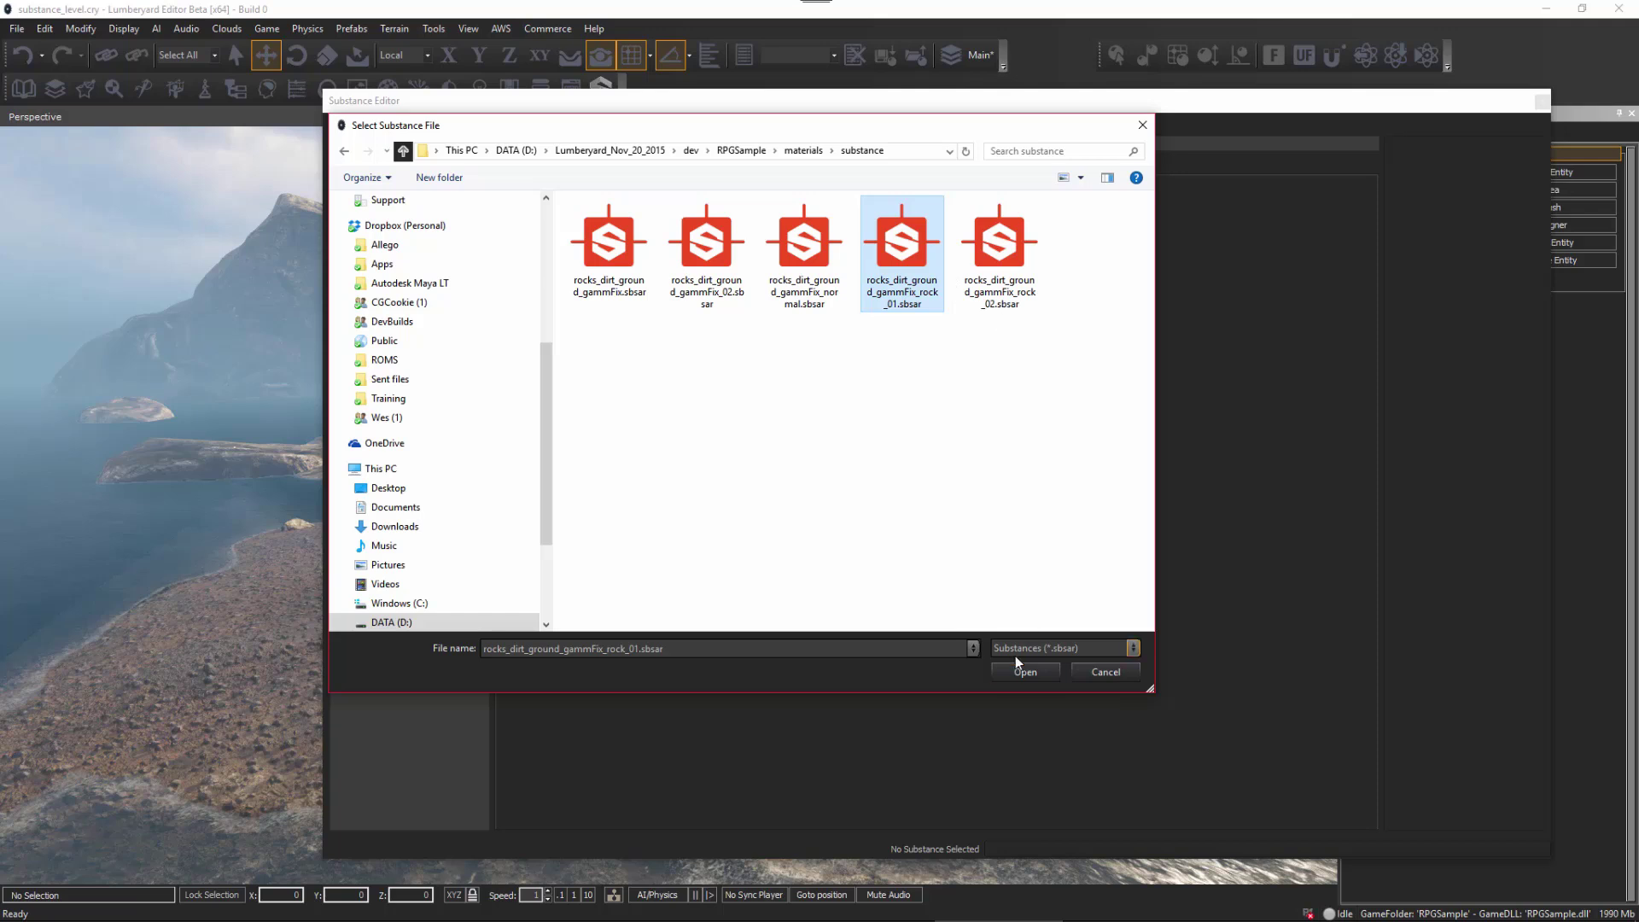
click(1118, 672)
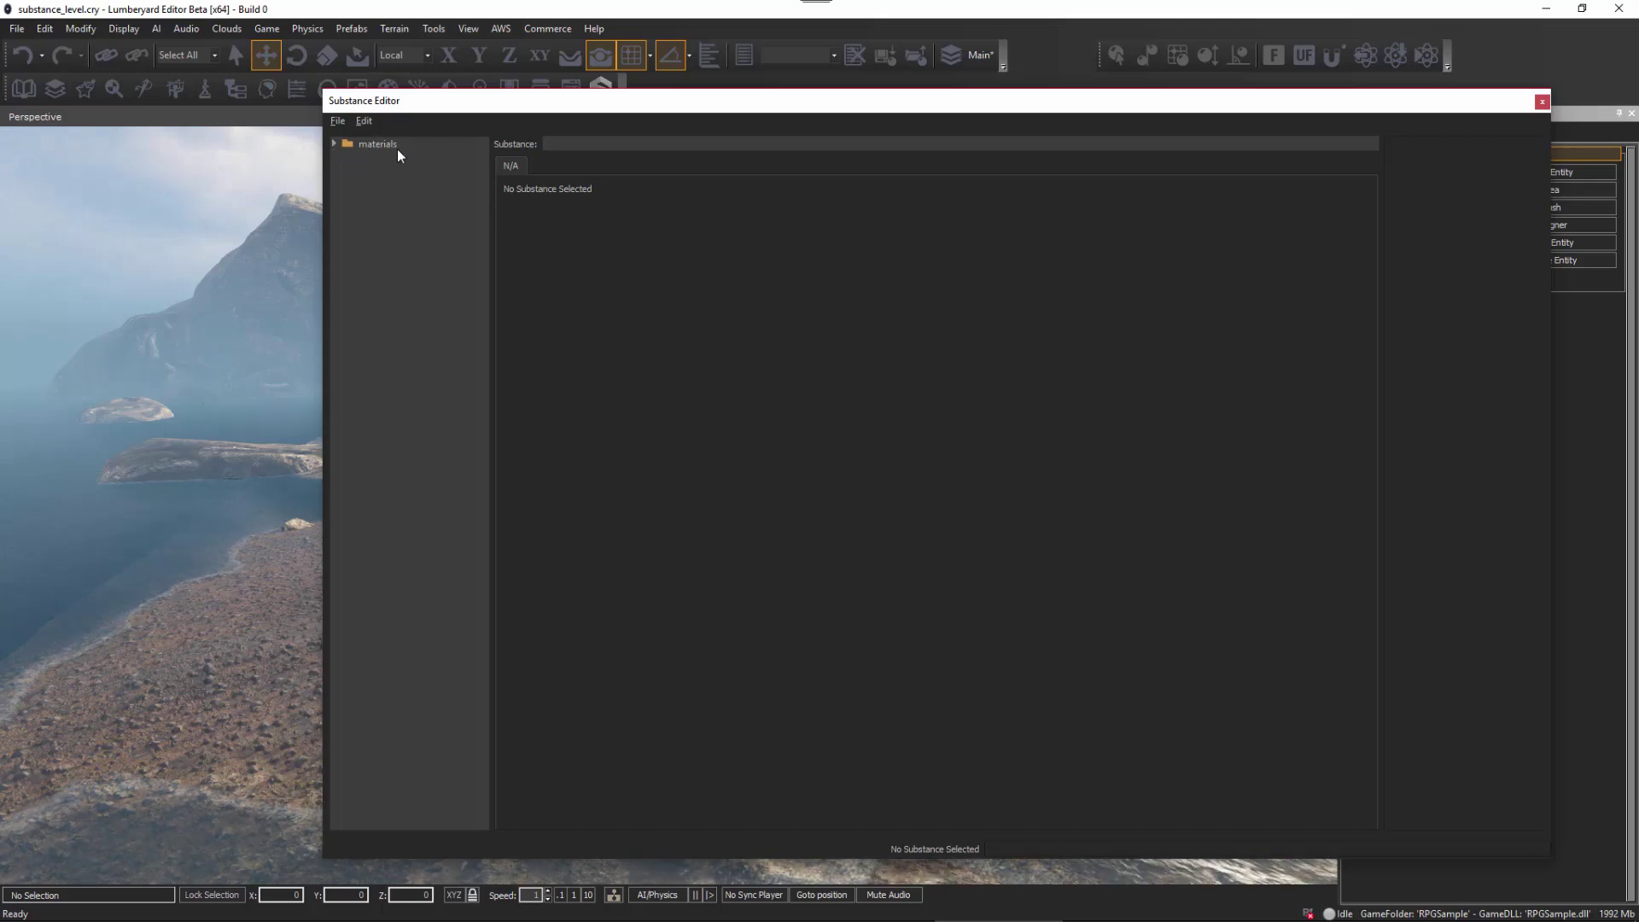
Step: Expand materials > substance in the Substance Editor tree and load the first rocks_dirt_ground substance
click(333, 144)
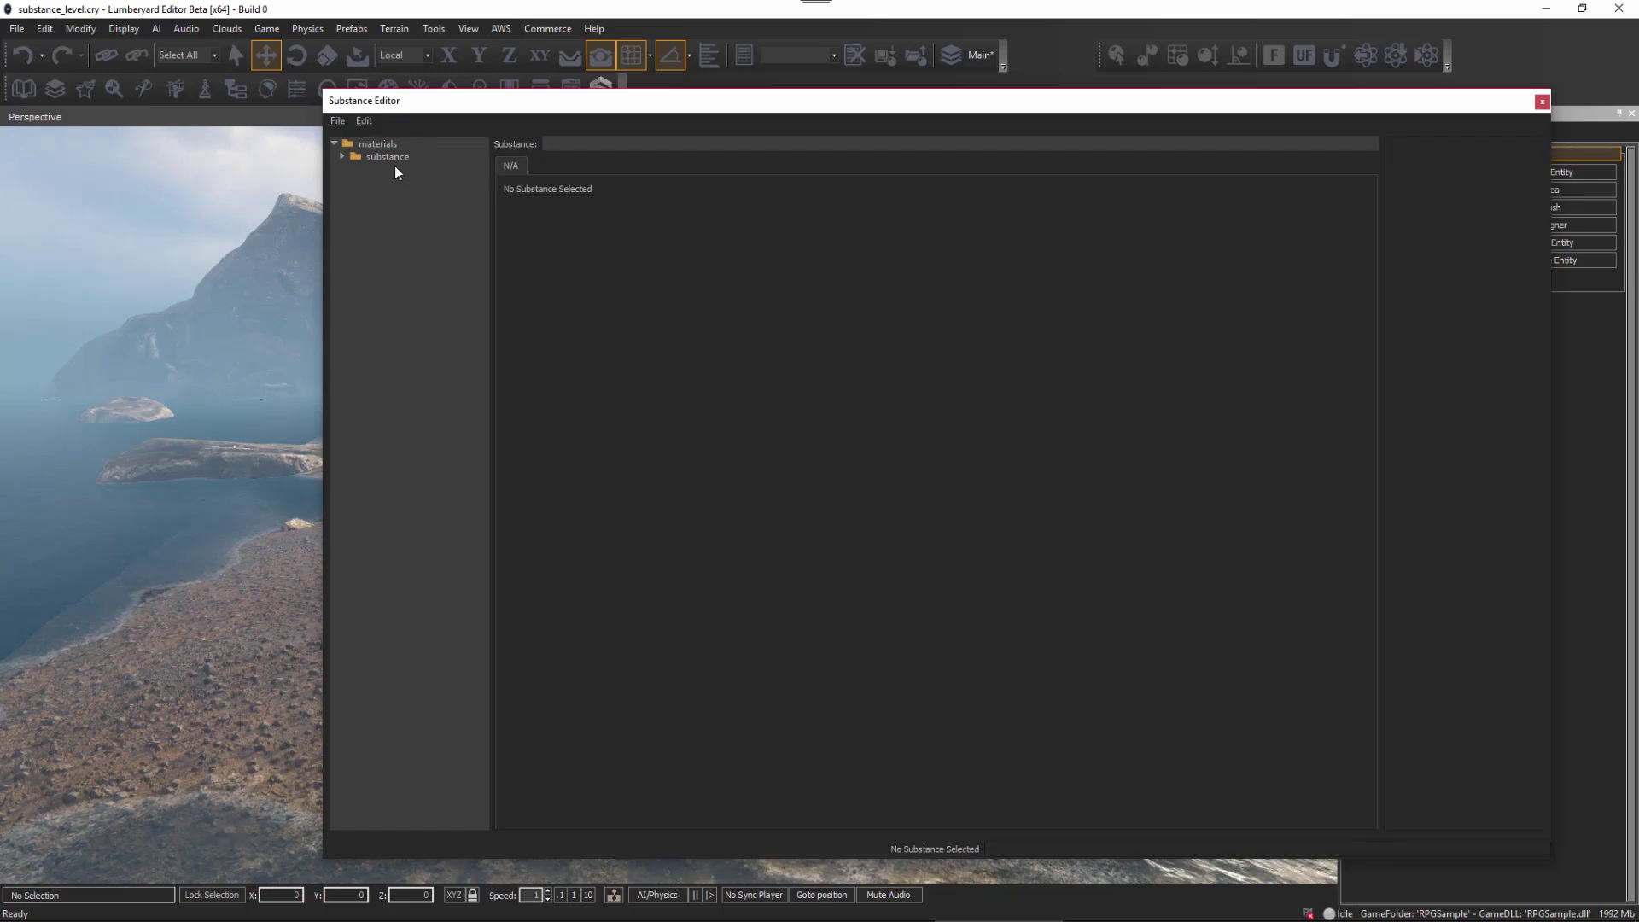
click(341, 156)
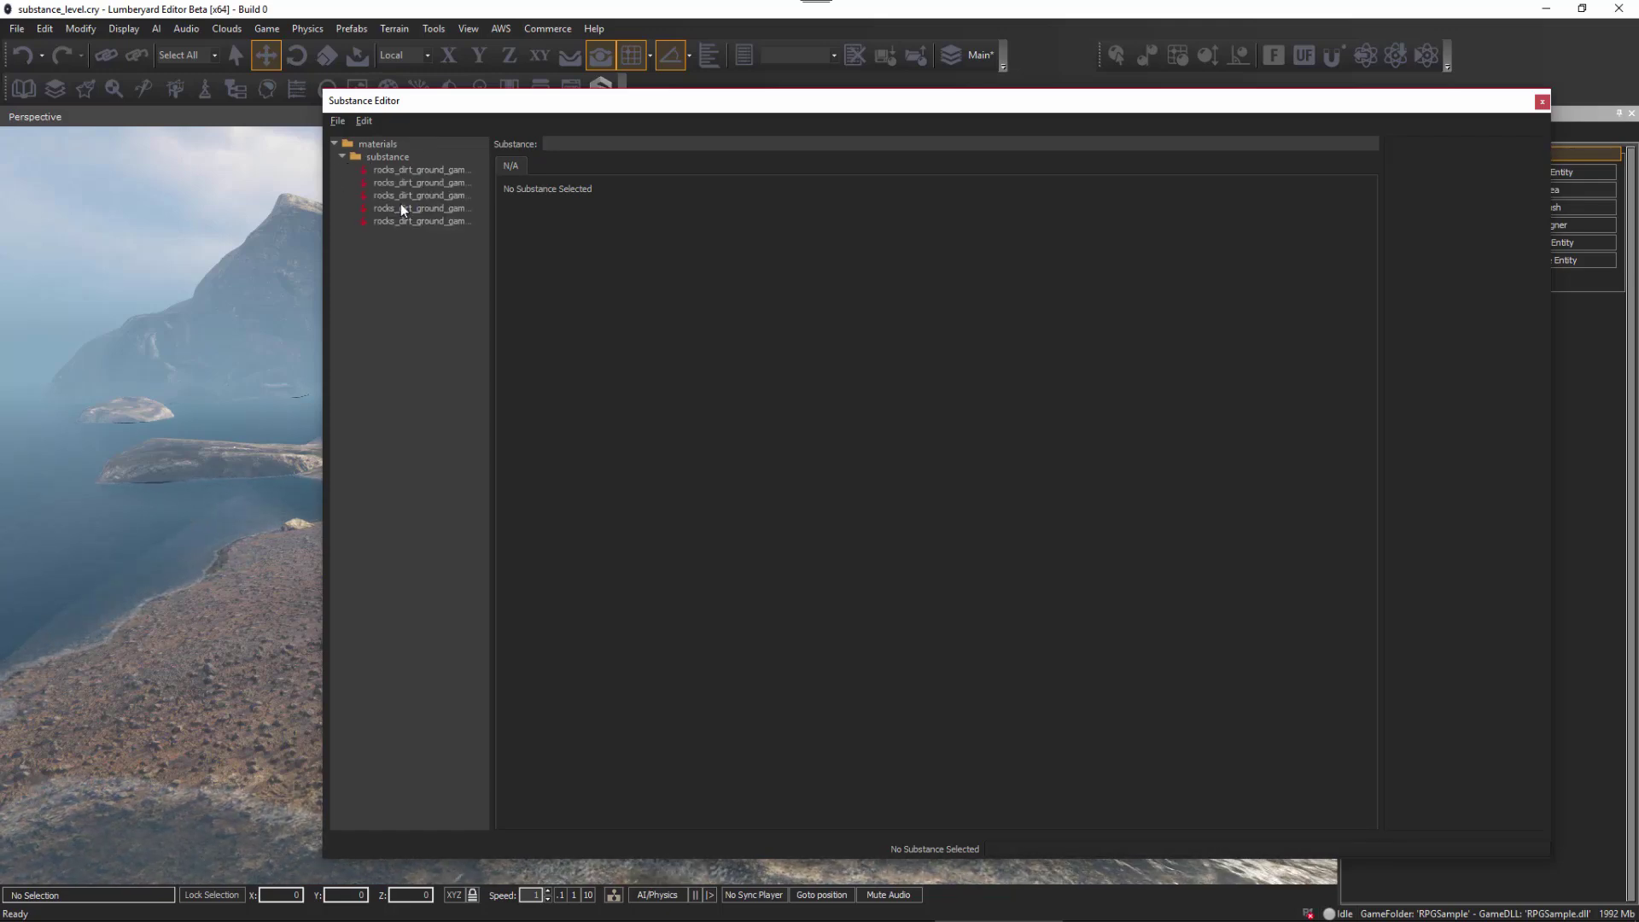
click(416, 170)
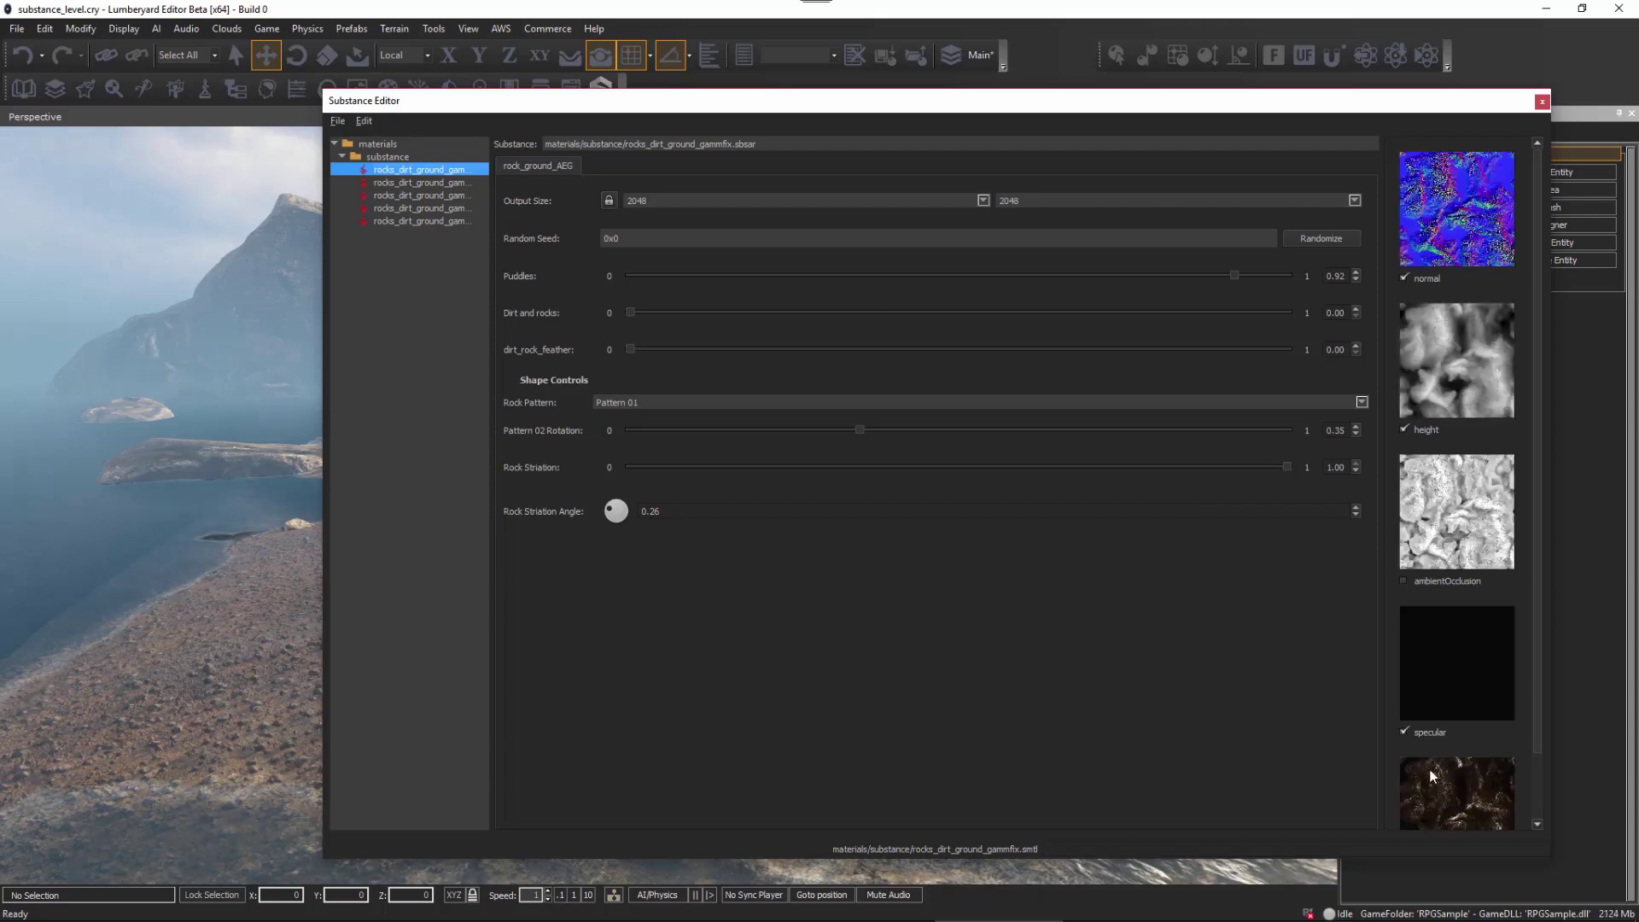
Step: Review the Output Size choices keeping 2048, then select rocks_dirt_ground_gammFix.sbsar in File Explorer
mouse_move(1537, 265)
mouse_down()
mouse_move(1532, 510)
mouse_move(1548, 261)
mouse_up()
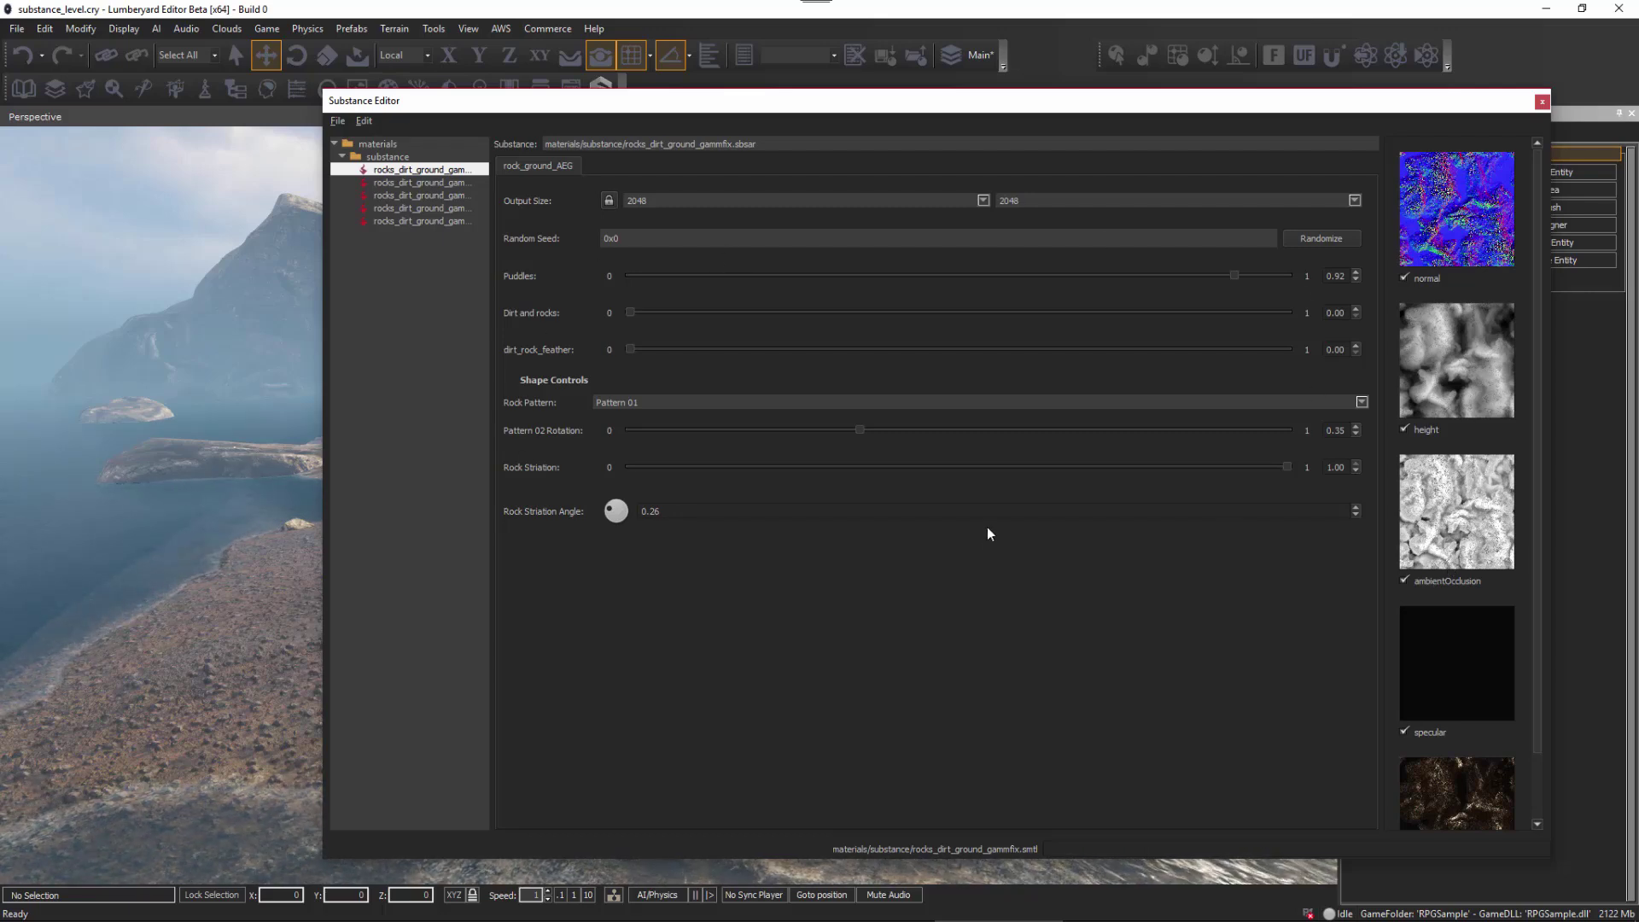
click(983, 201)
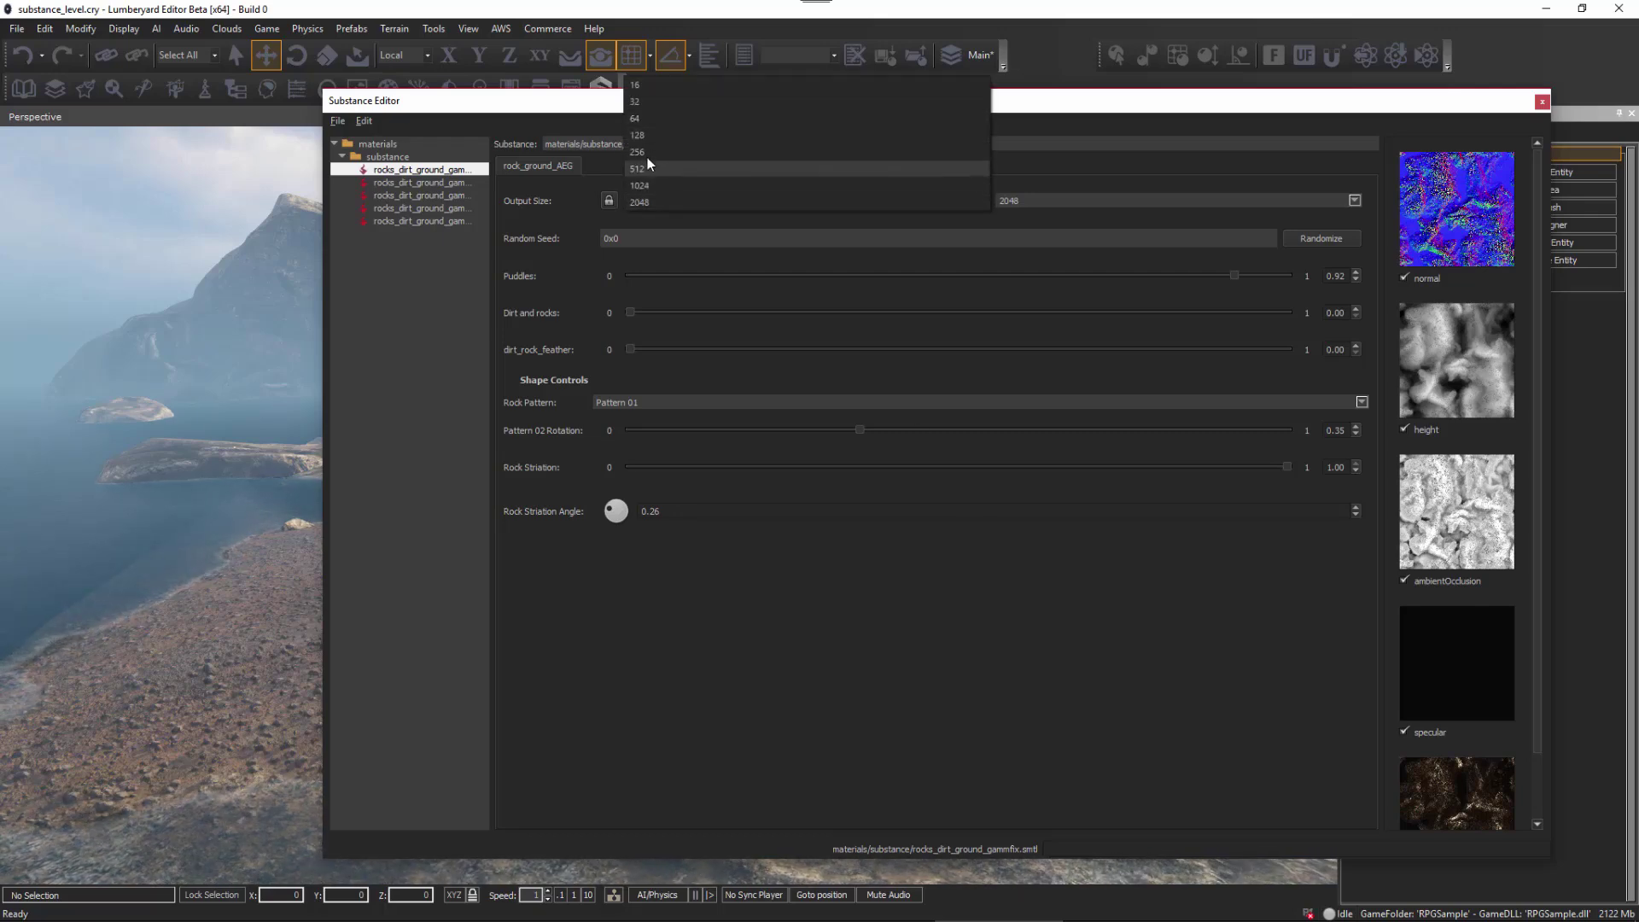
click(752, 710)
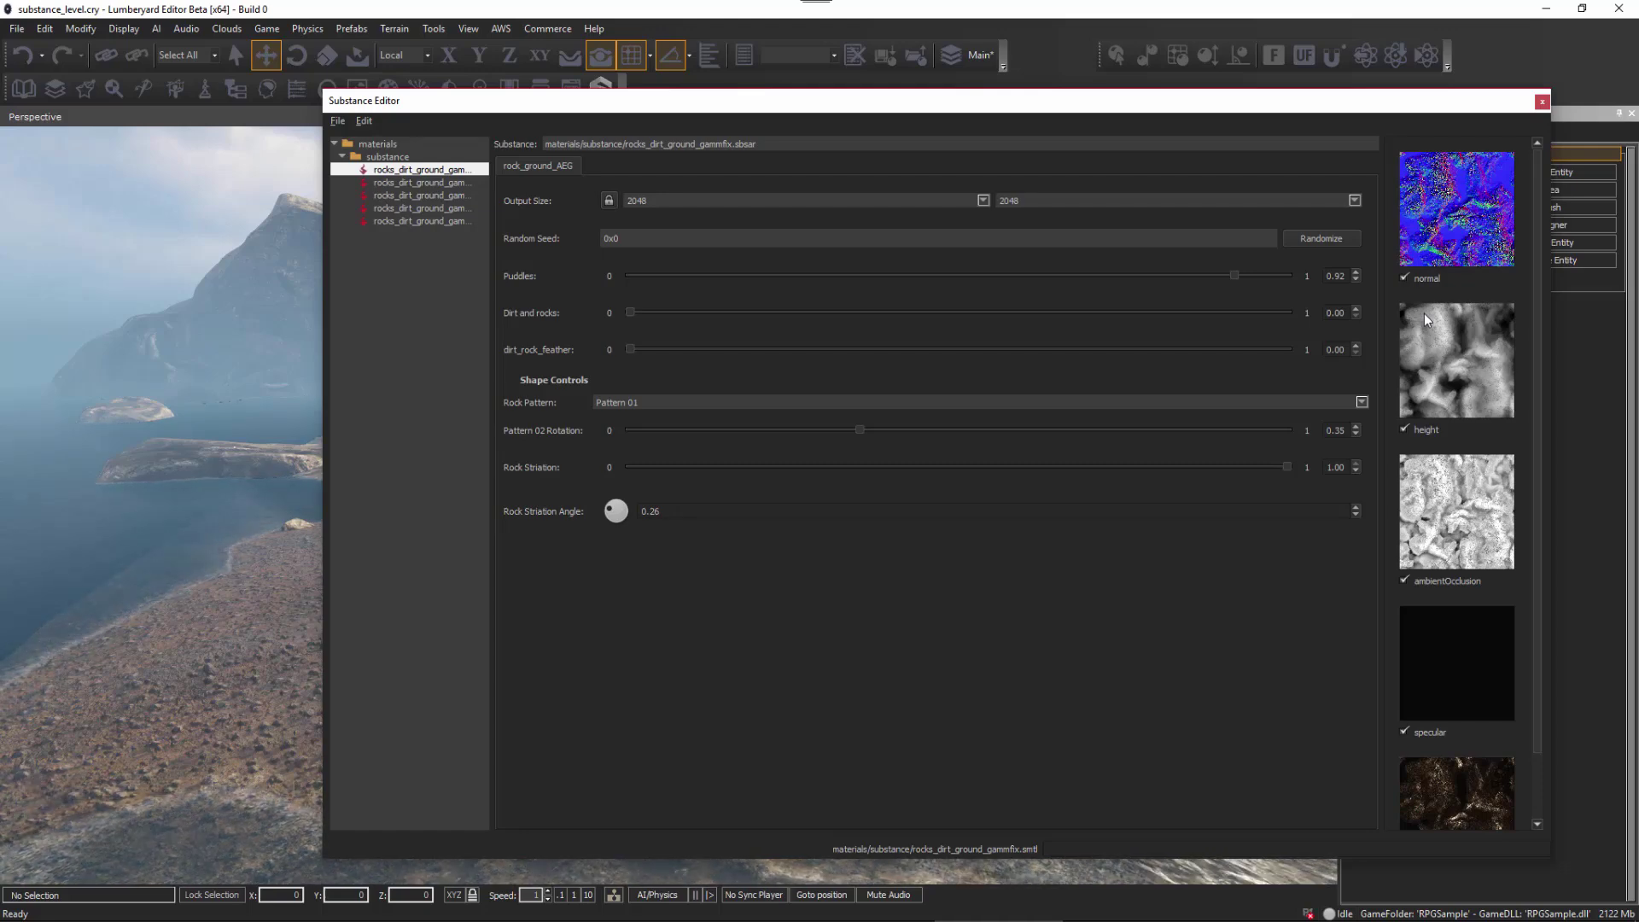
key(alt+Tab)
click(819, 243)
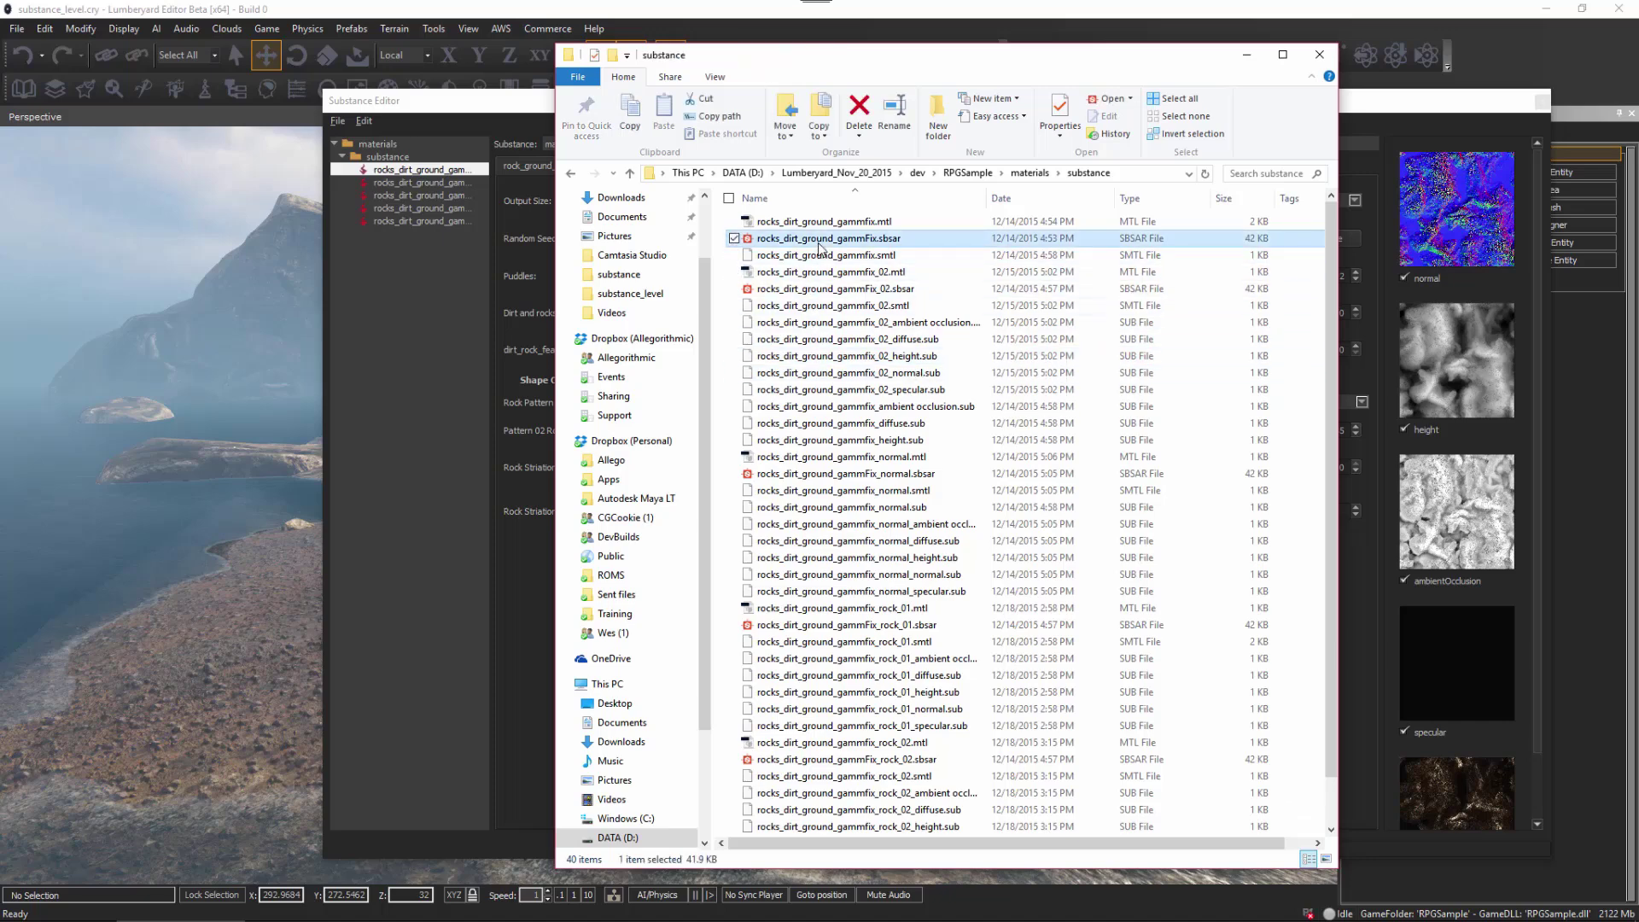
Step: Select the rocks_dirt_ground_gammfix_02 diffuse and normal .sub files, then close File Explorer
click(909, 339)
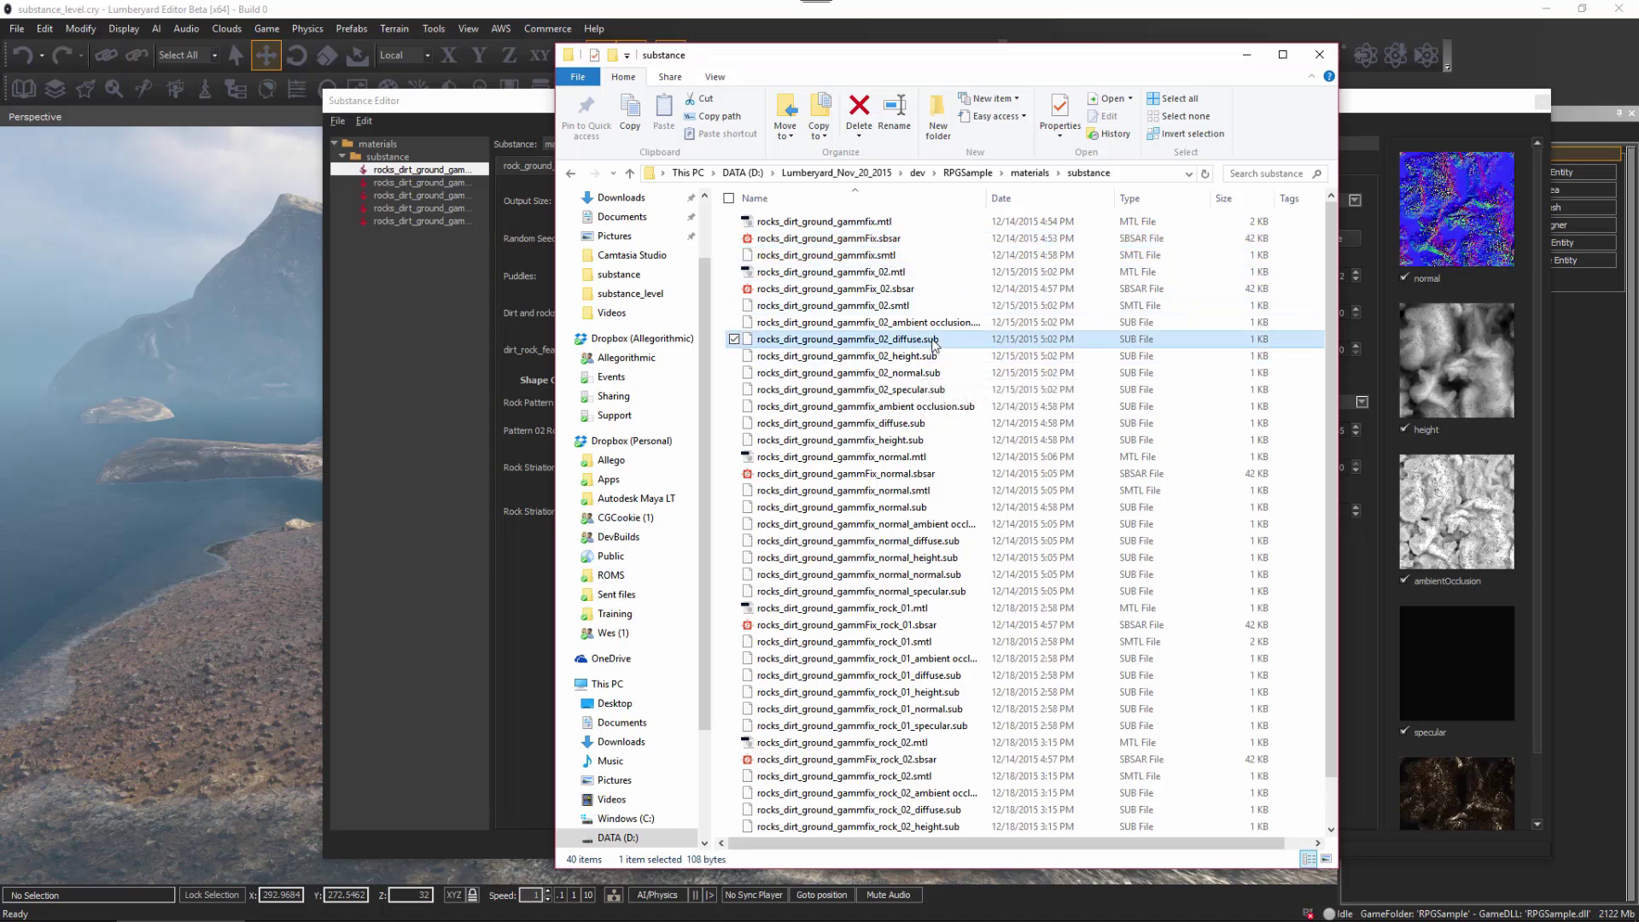
click(882, 373)
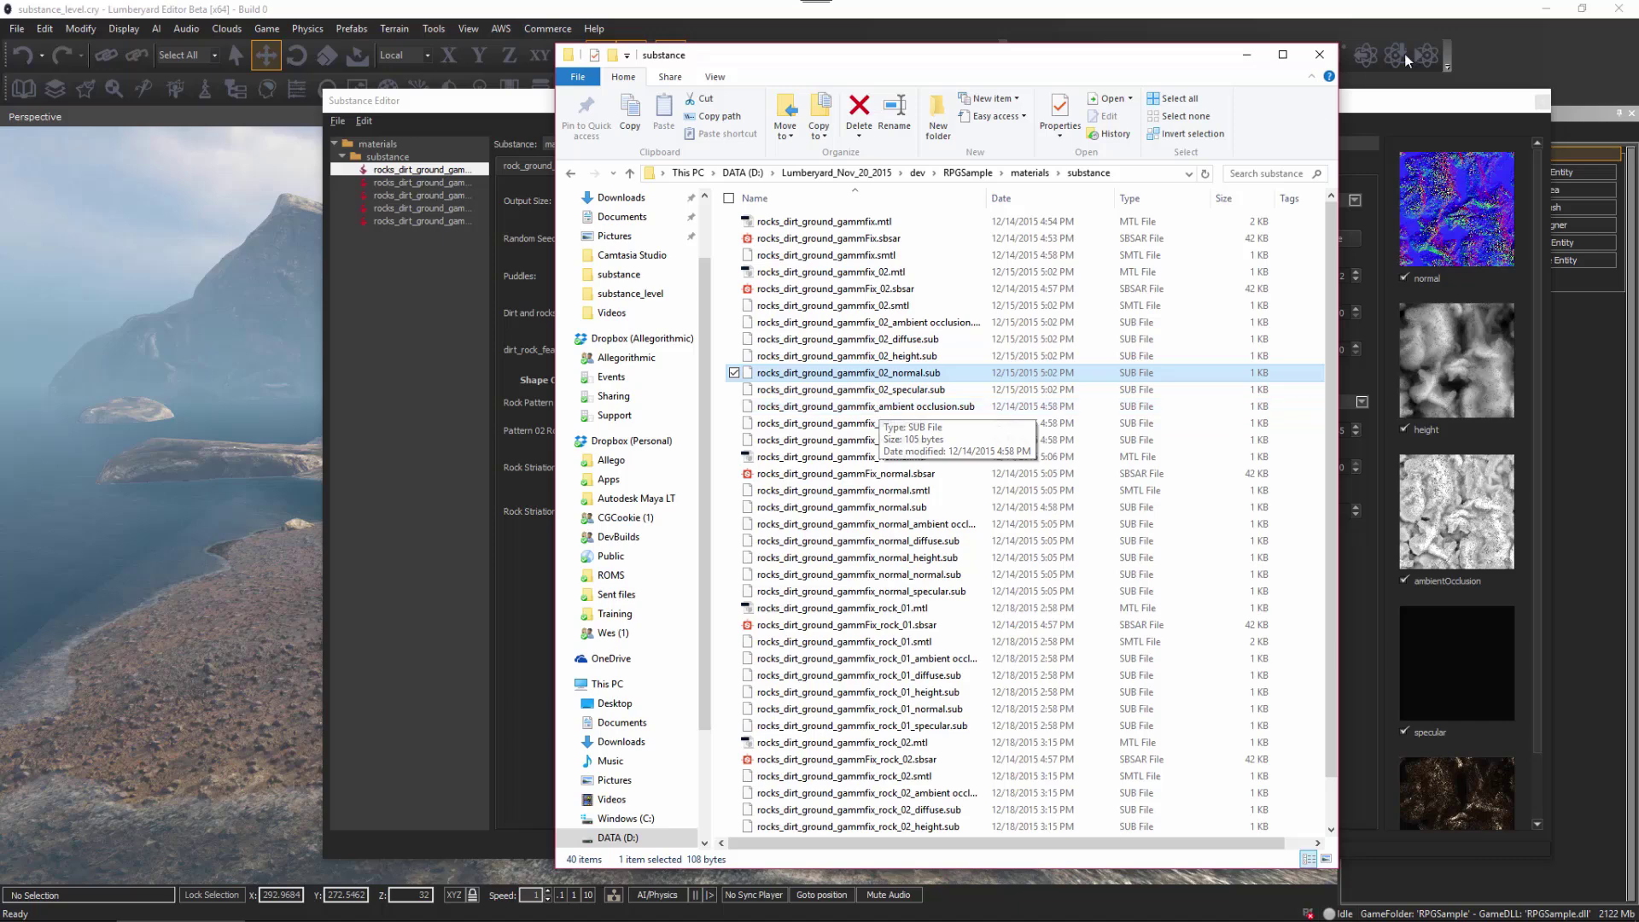
click(1318, 54)
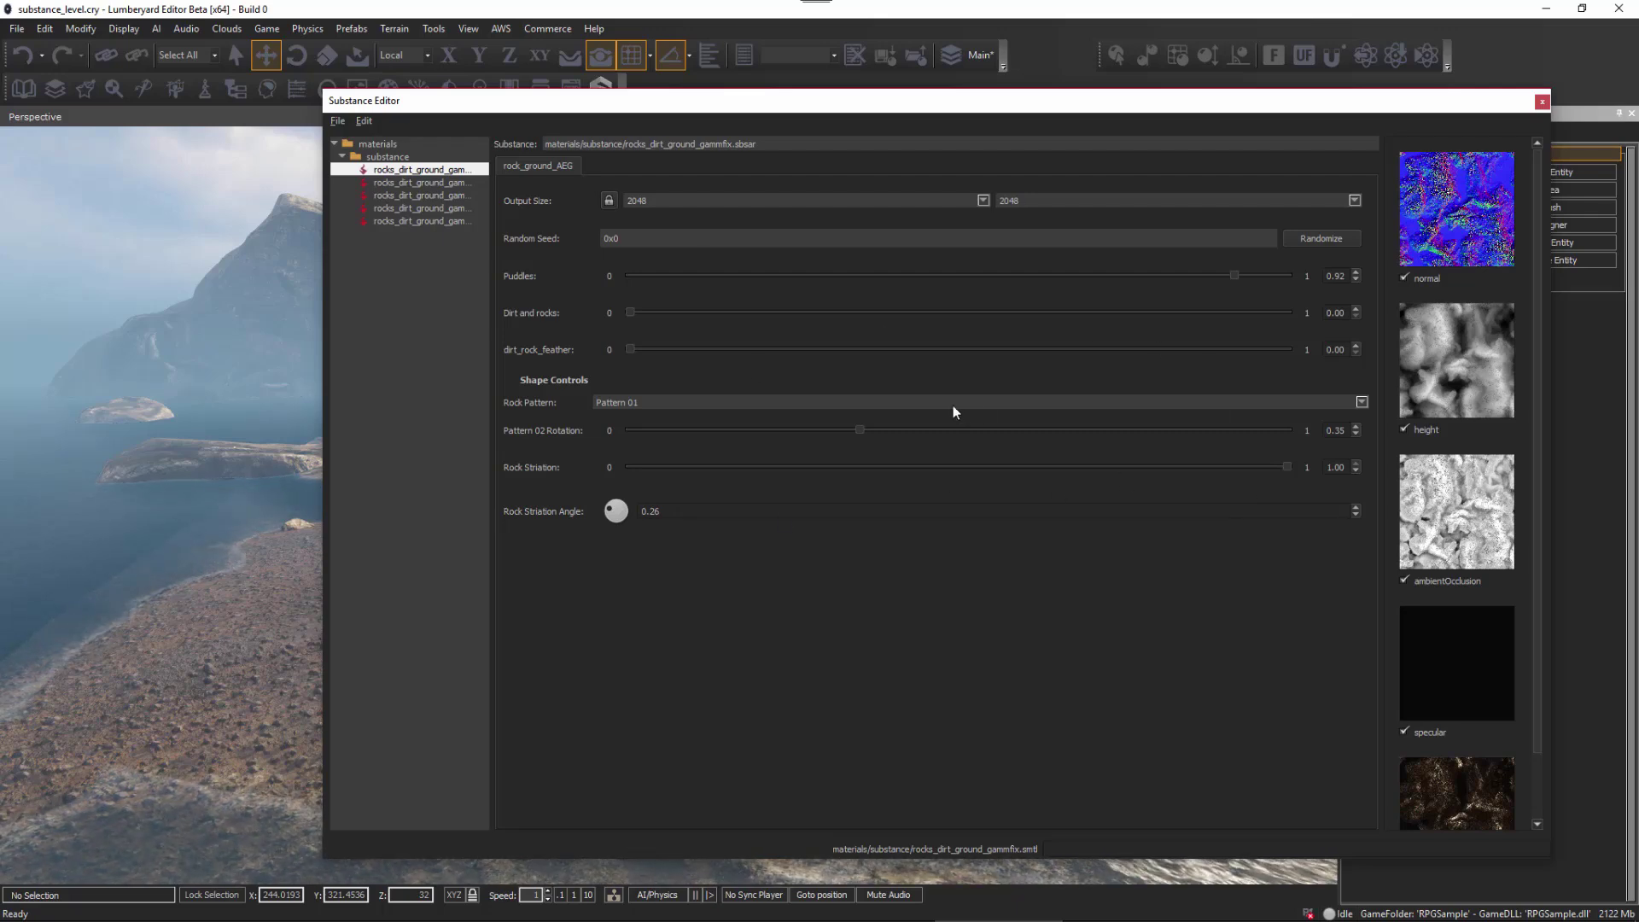
Step: Open and dismiss the Substance Editor File menu twice without running any command
click(338, 121)
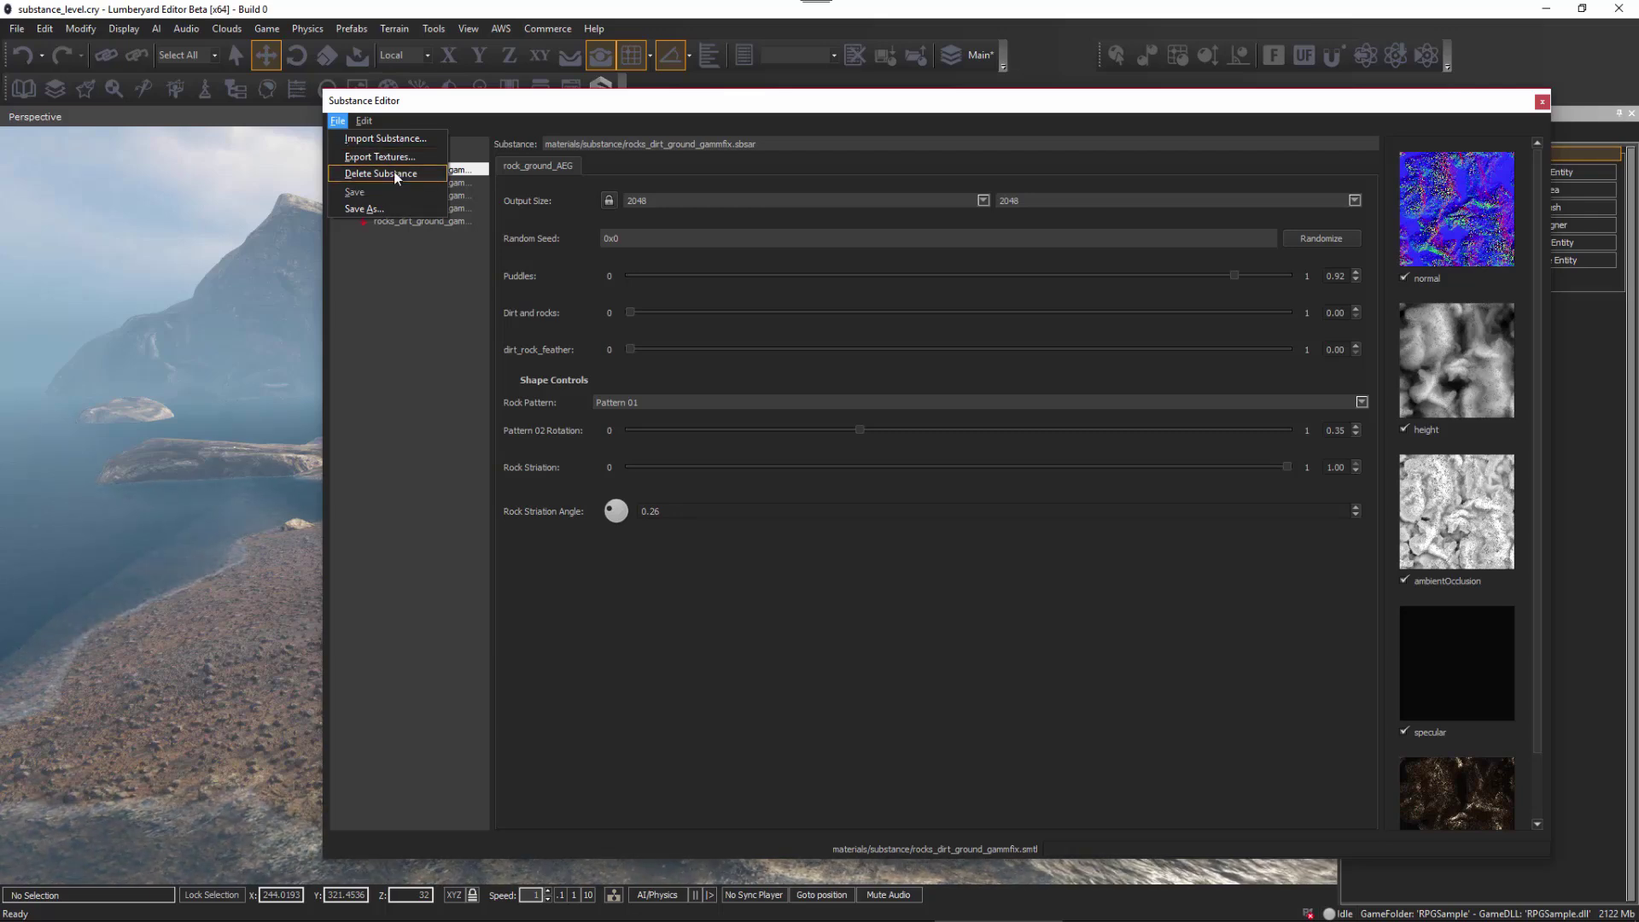
click(679, 421)
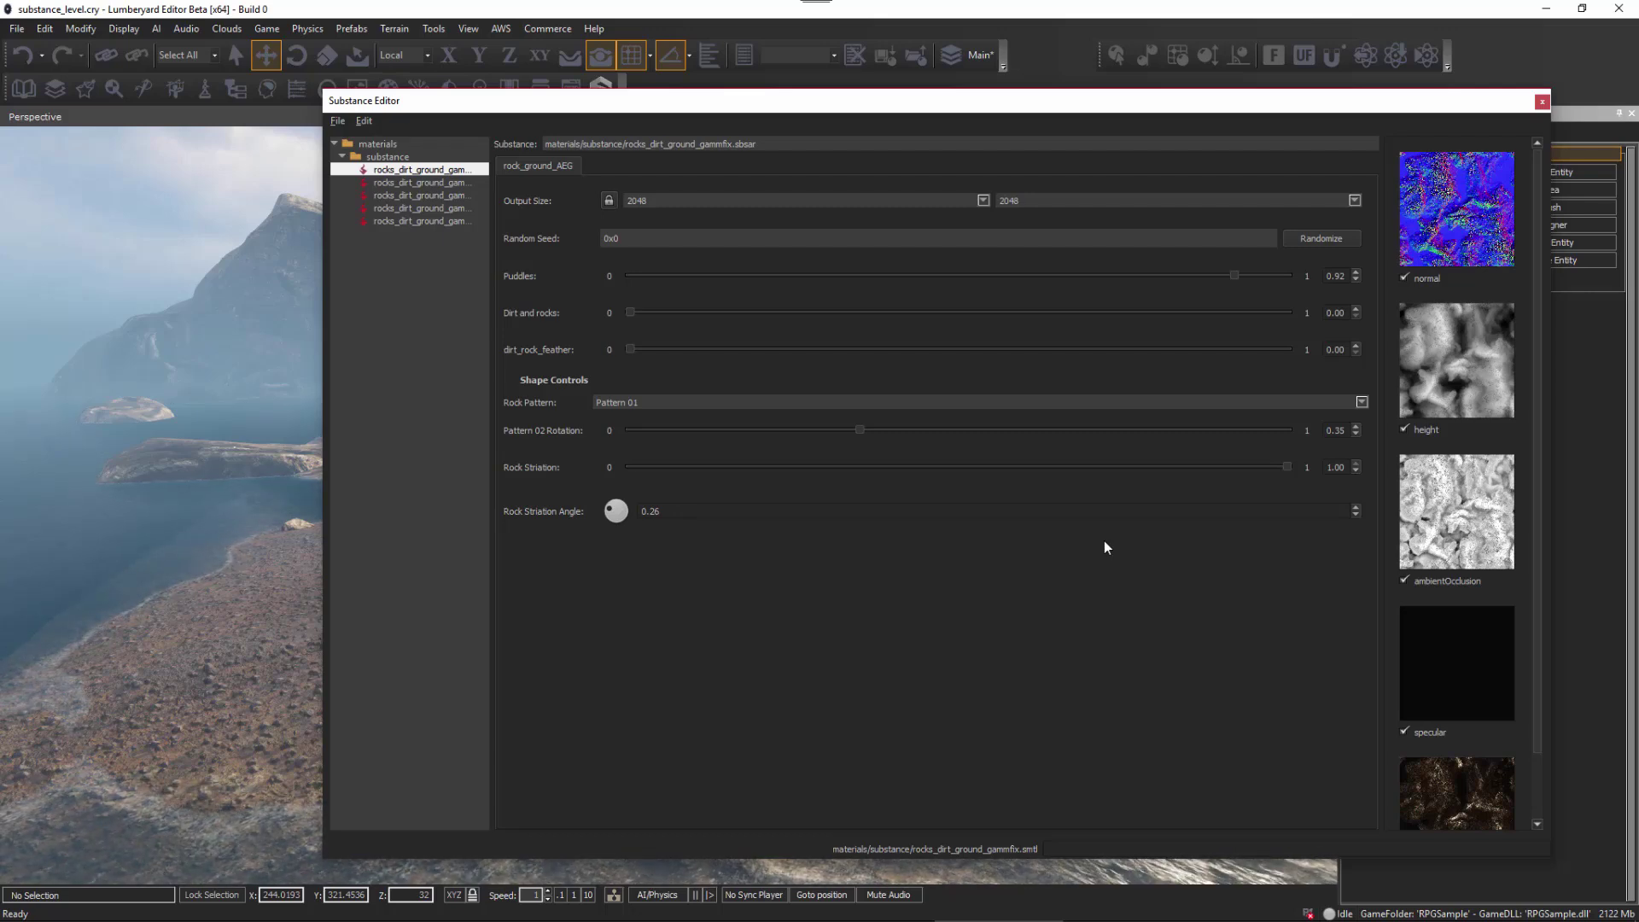
click(337, 122)
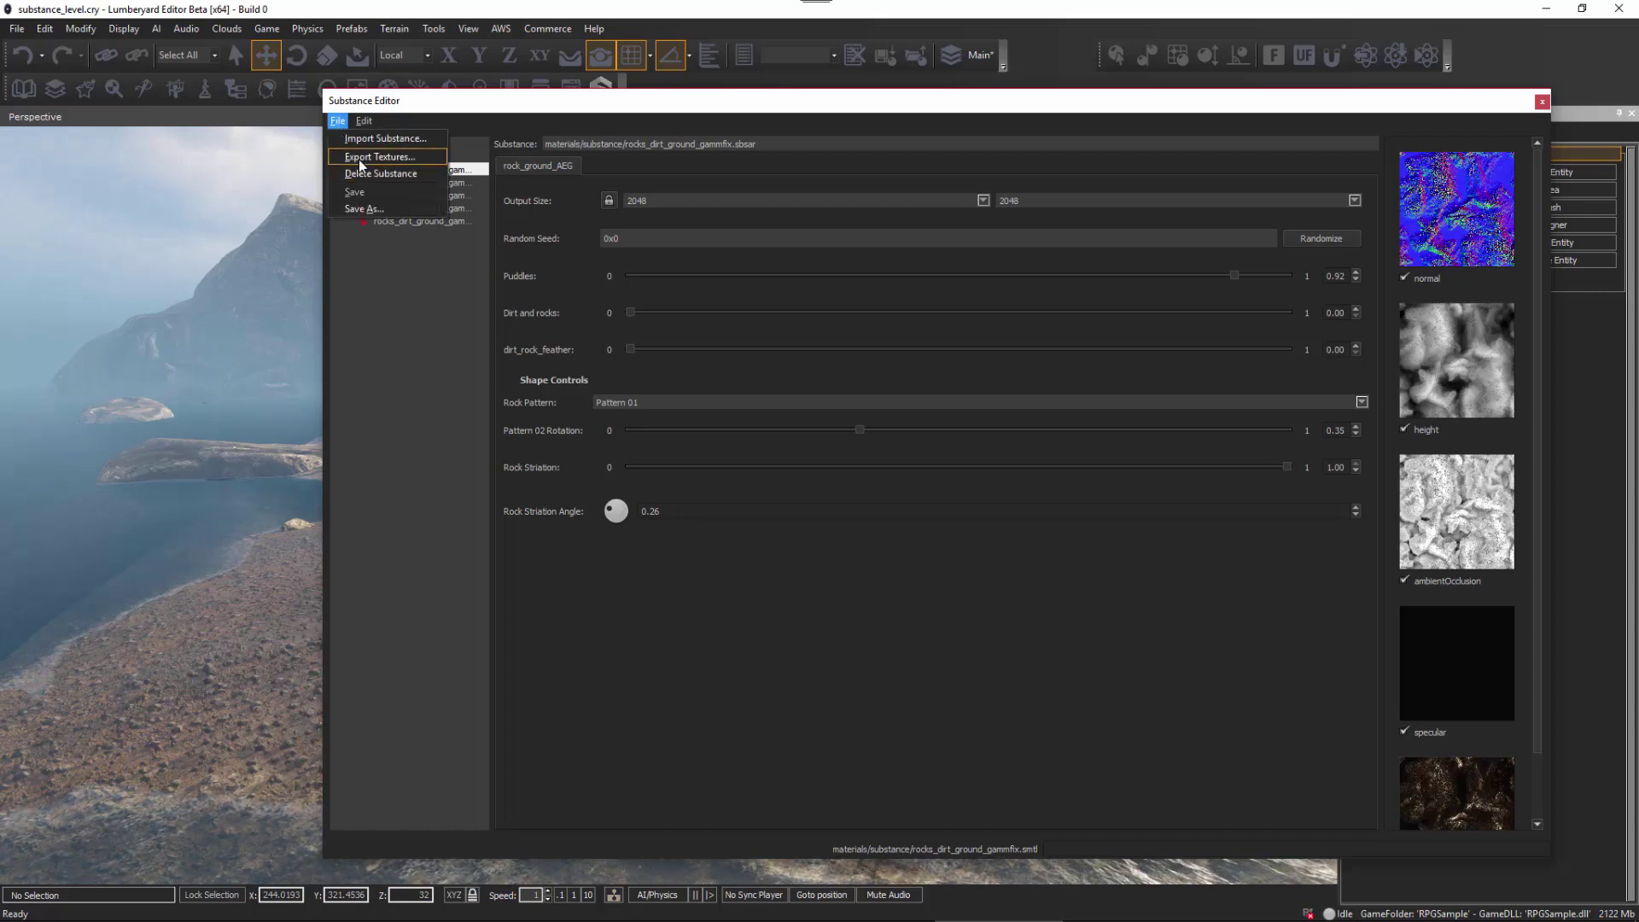
click(376, 333)
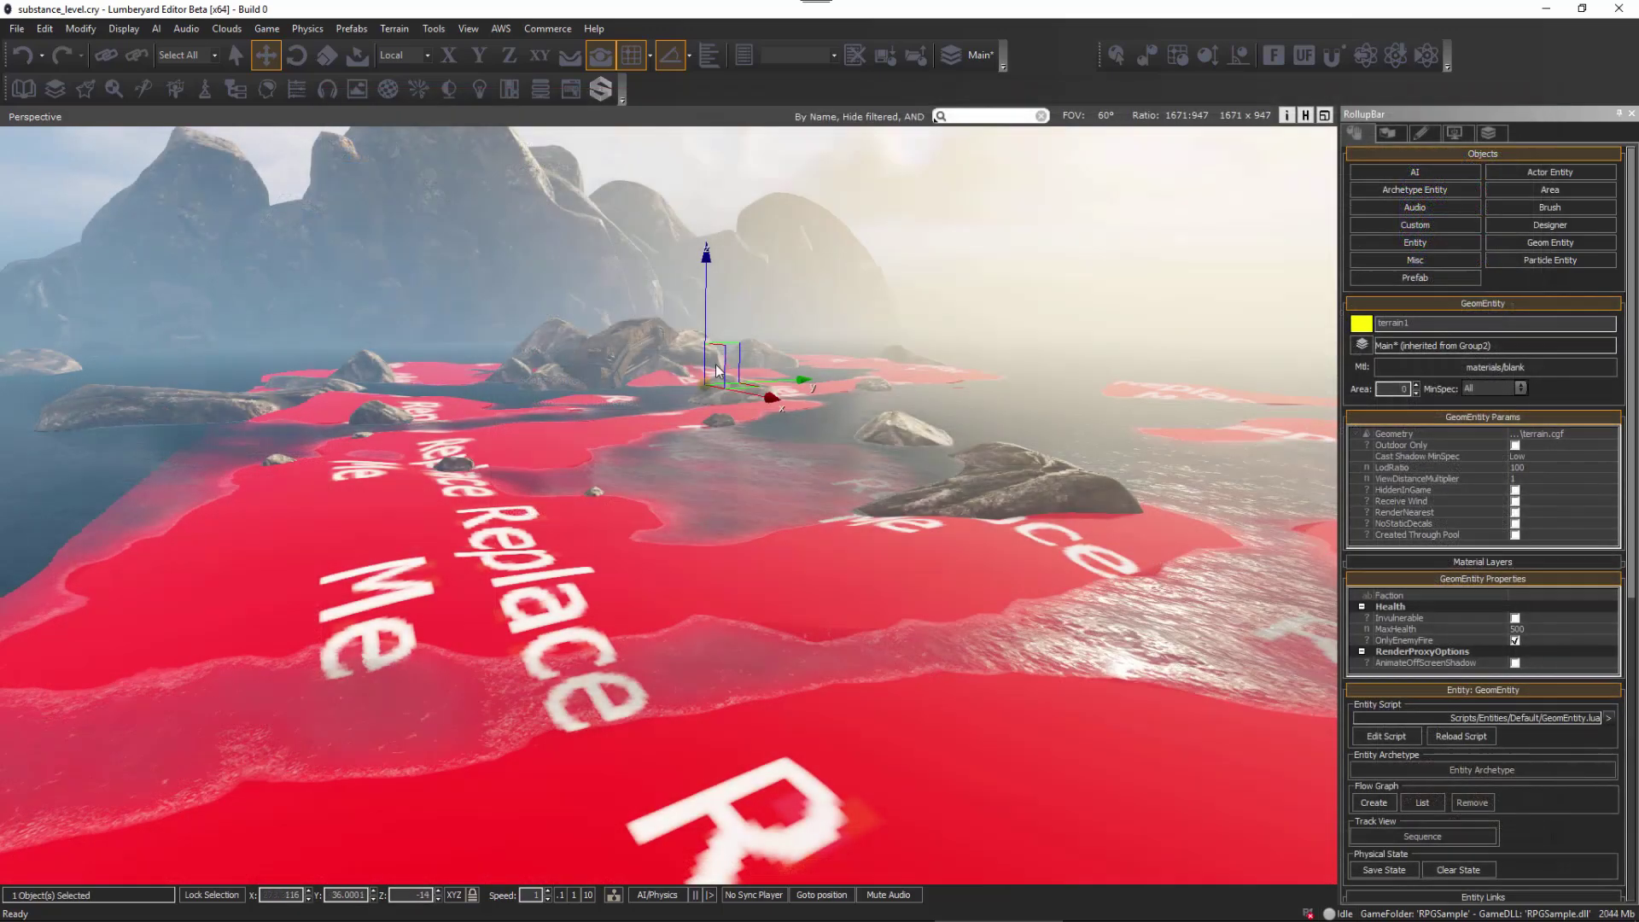
Step: In the Material Editor, select rocks_dirt_ground_gammfix under materials > substance to view its texture maps
click(147, 87)
drag(807, 84, 817, 56)
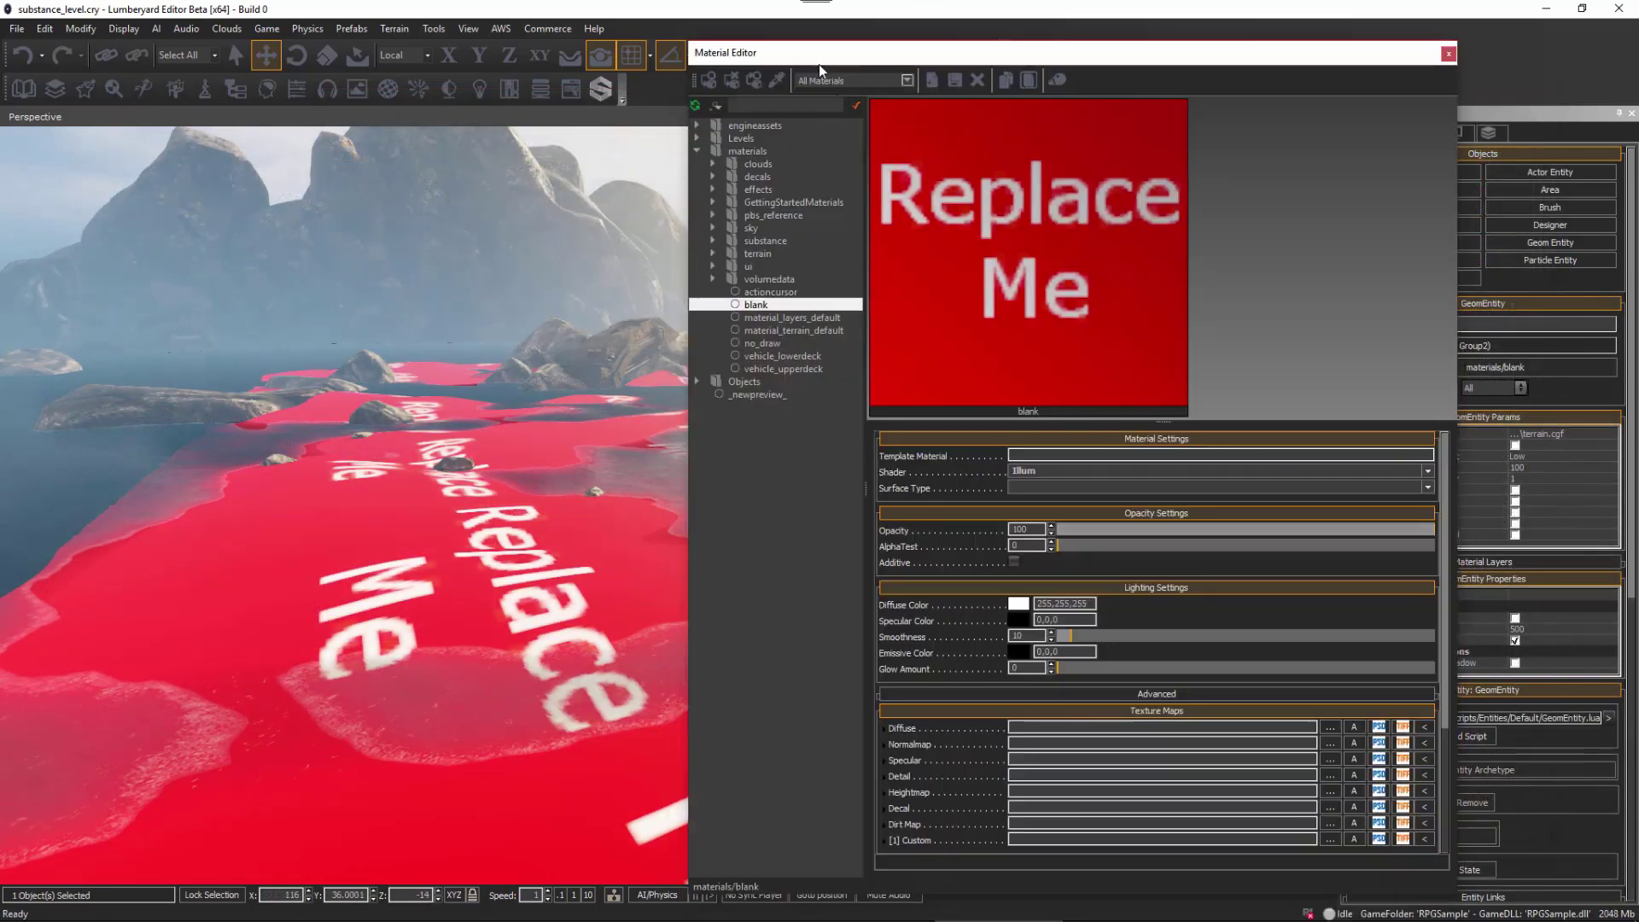
click(745, 151)
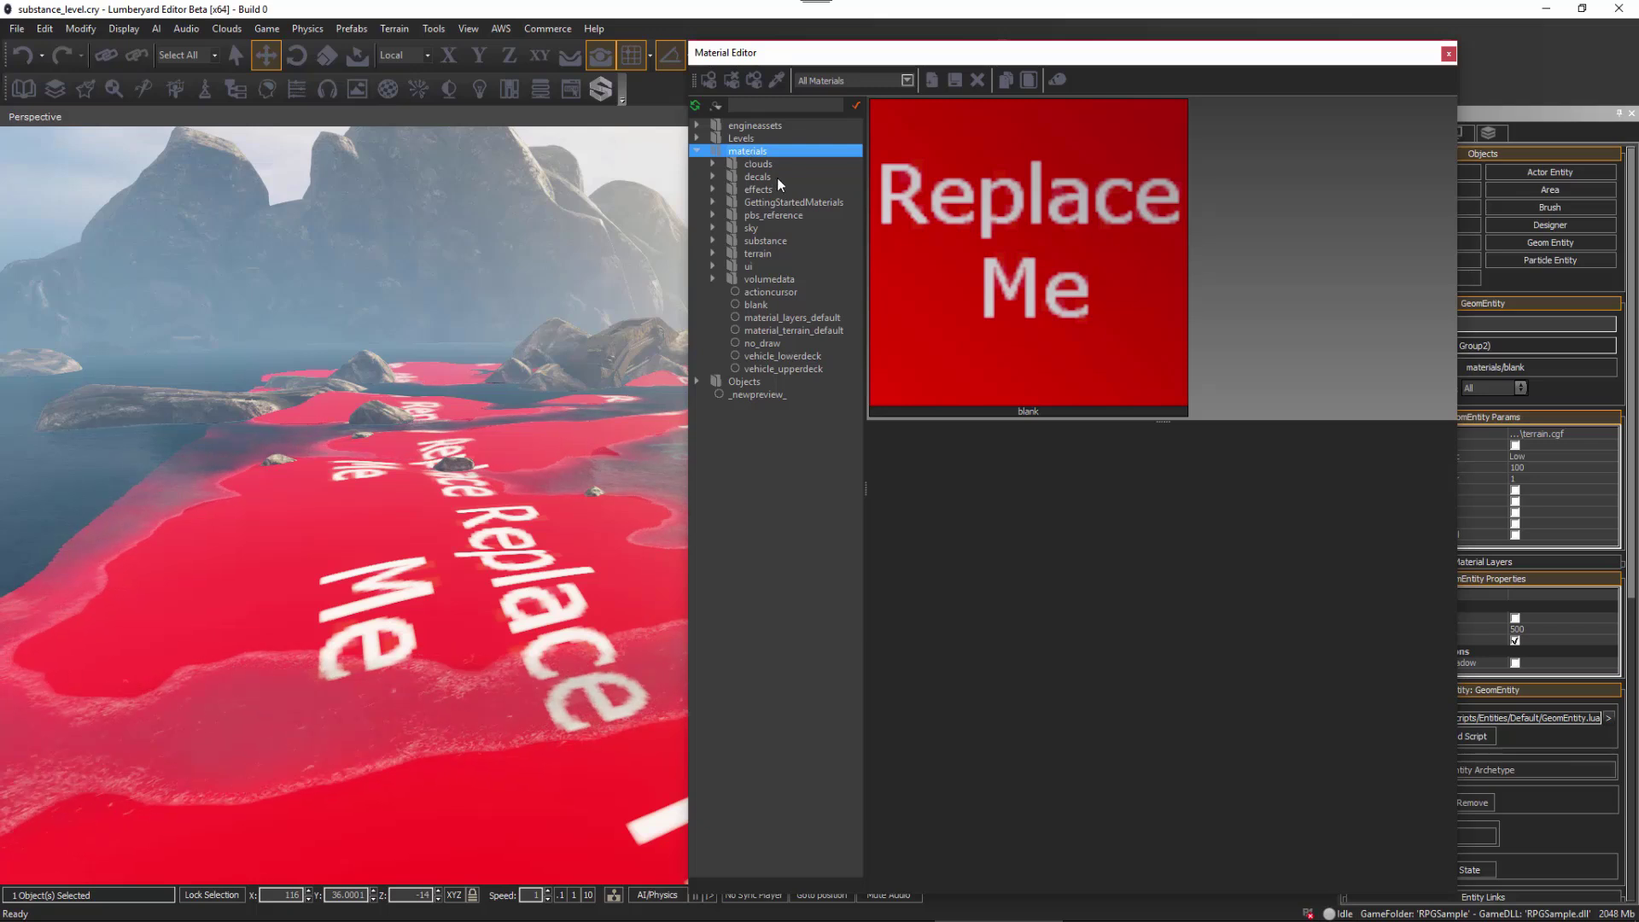
click(766, 241)
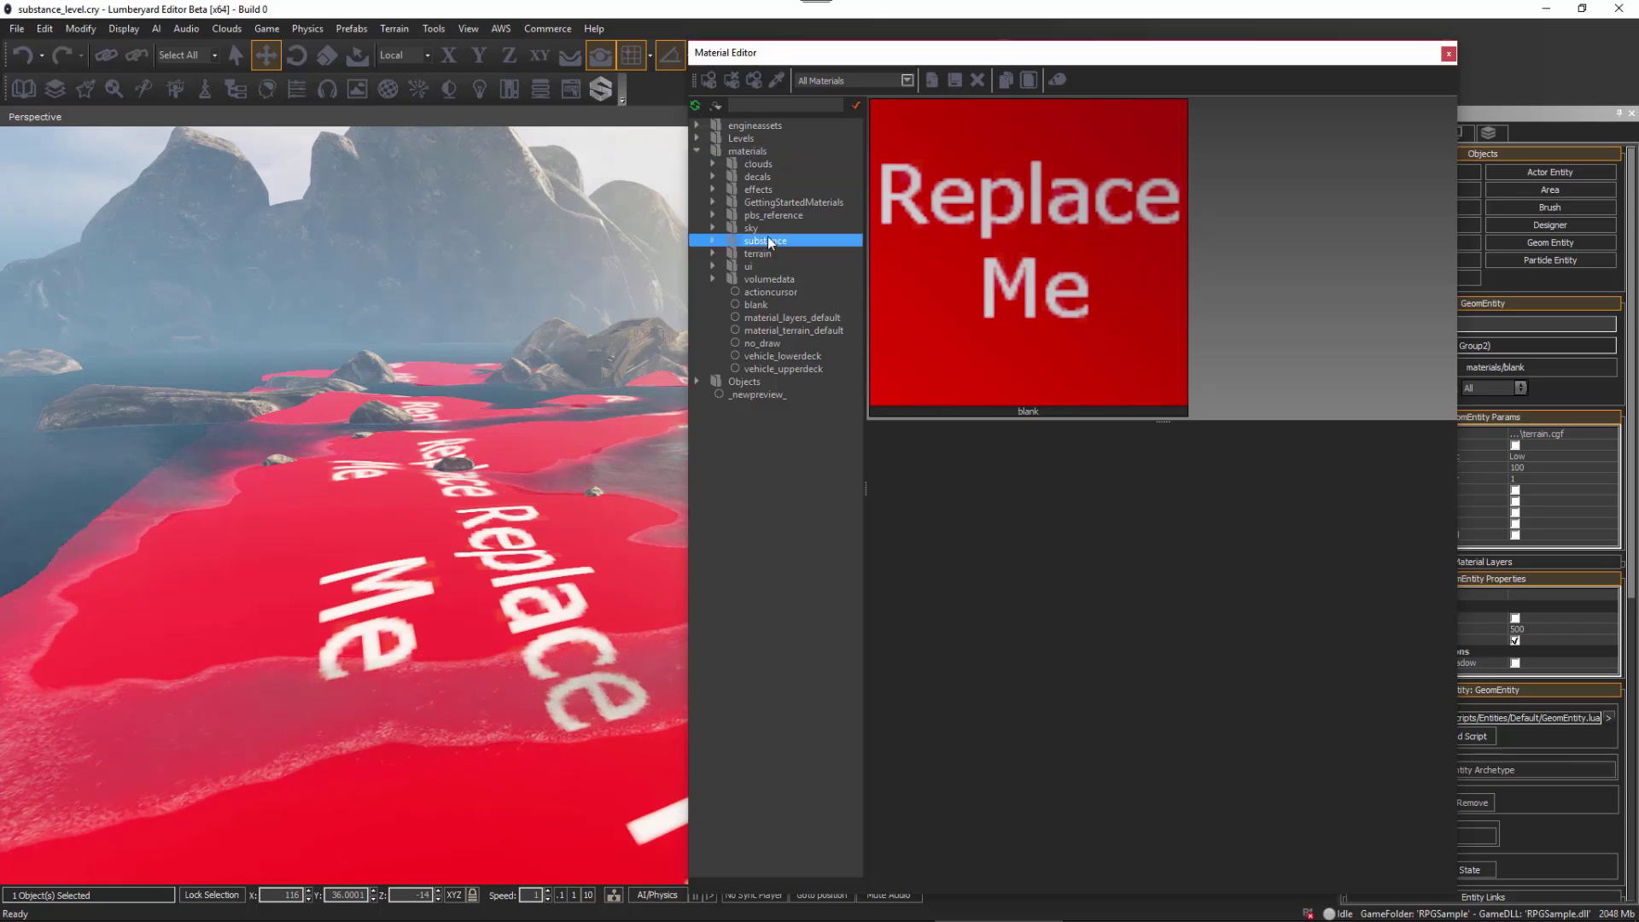
click(712, 240)
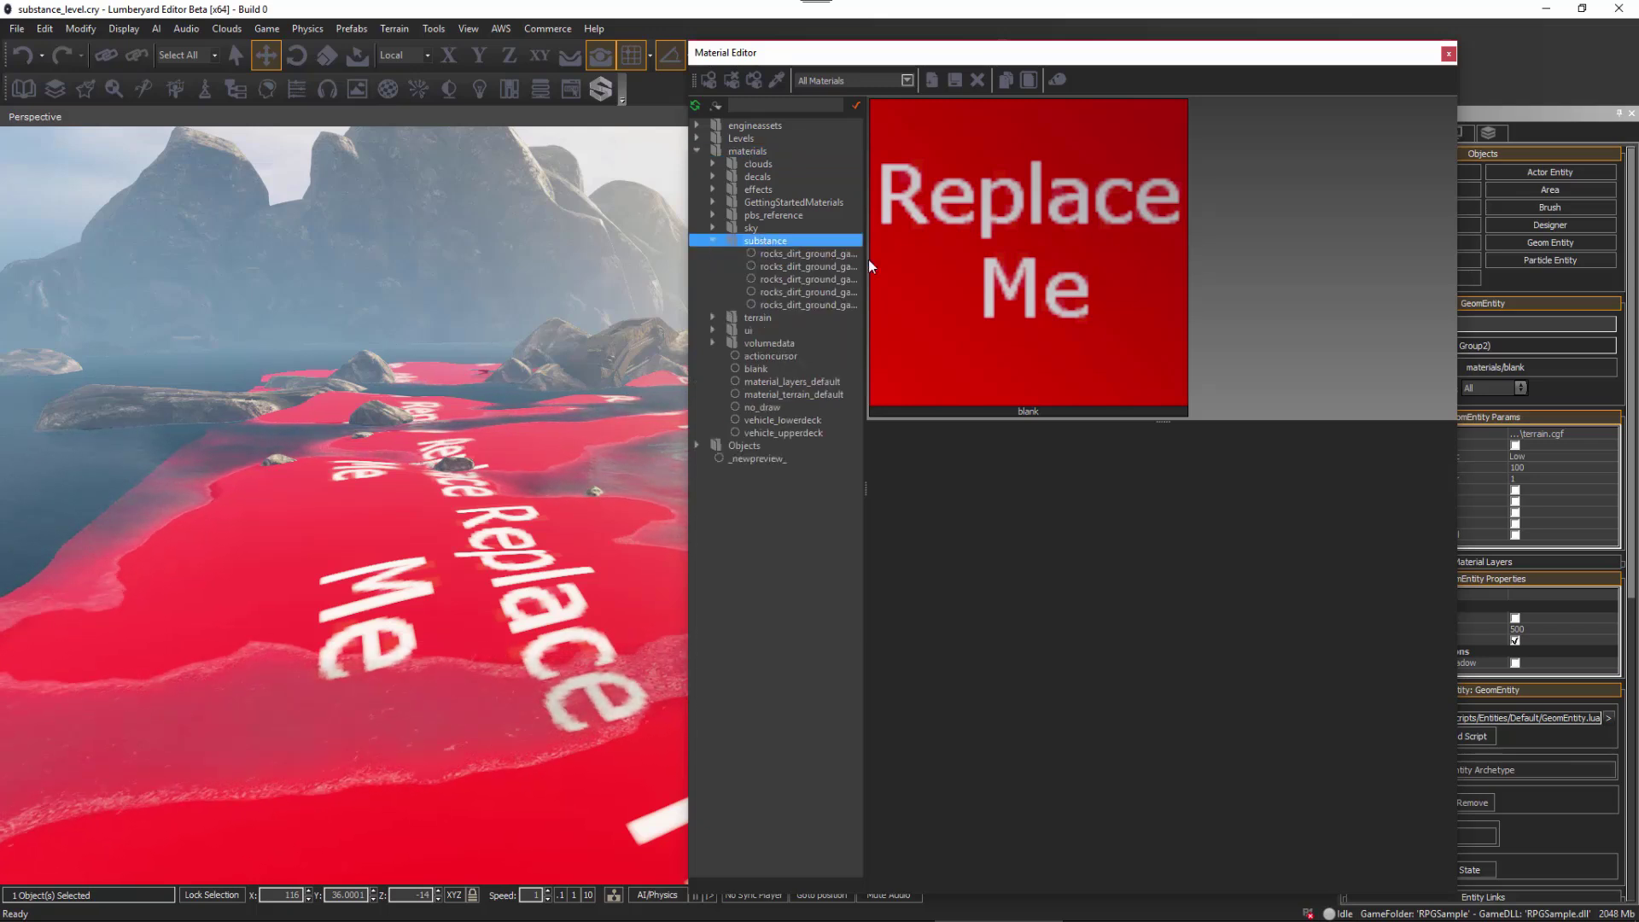
drag(864, 259, 943, 258)
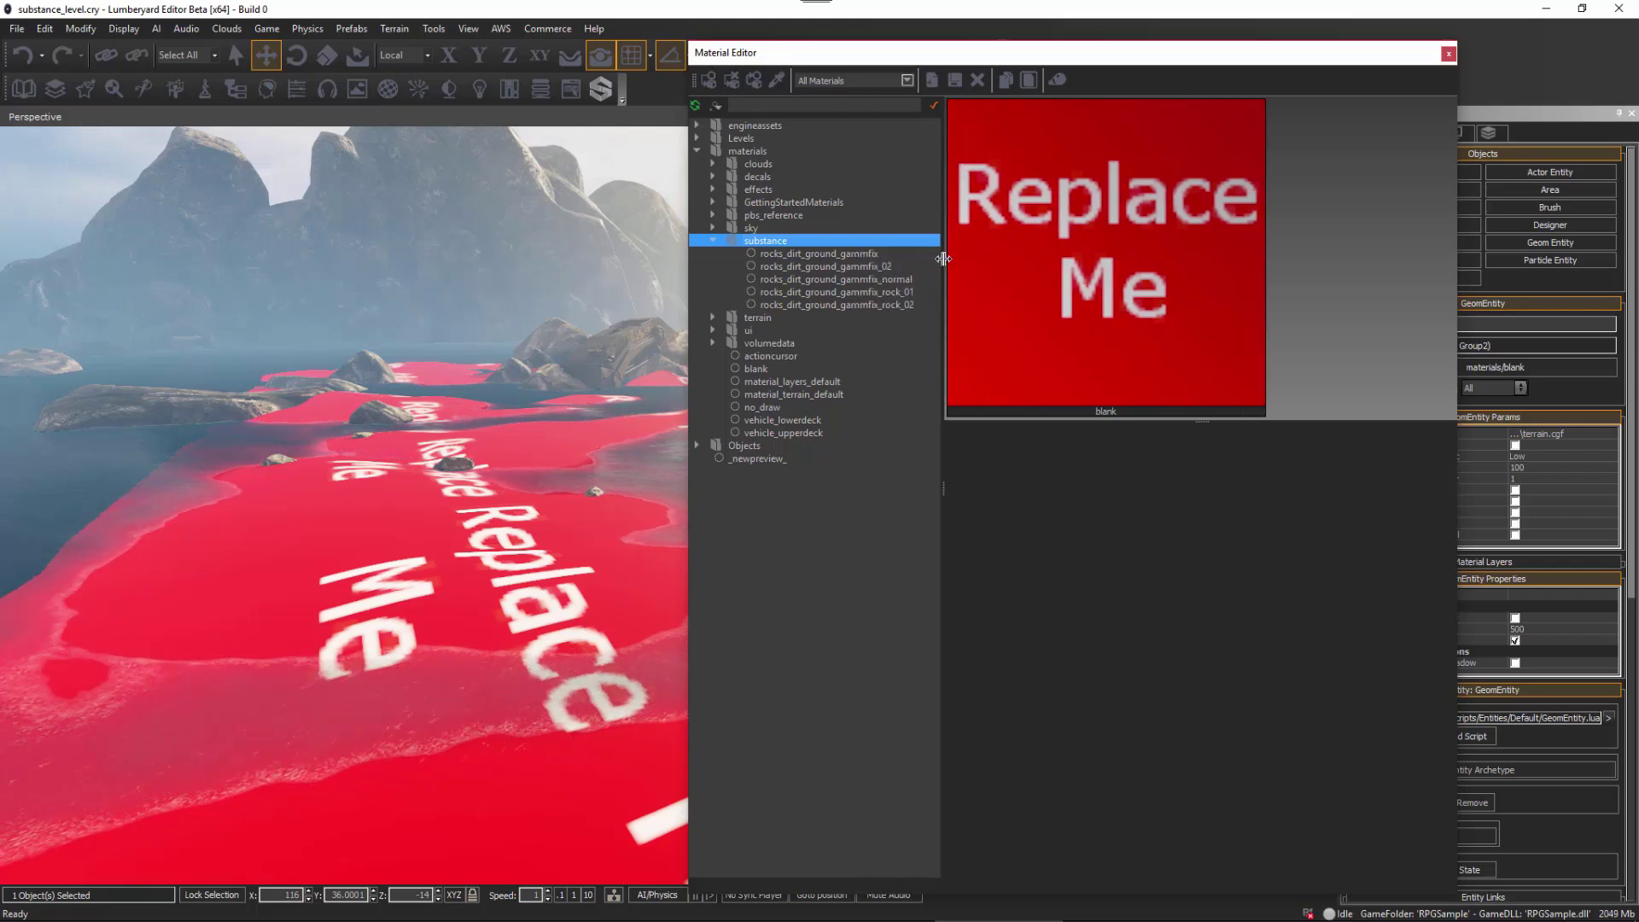
click(832, 254)
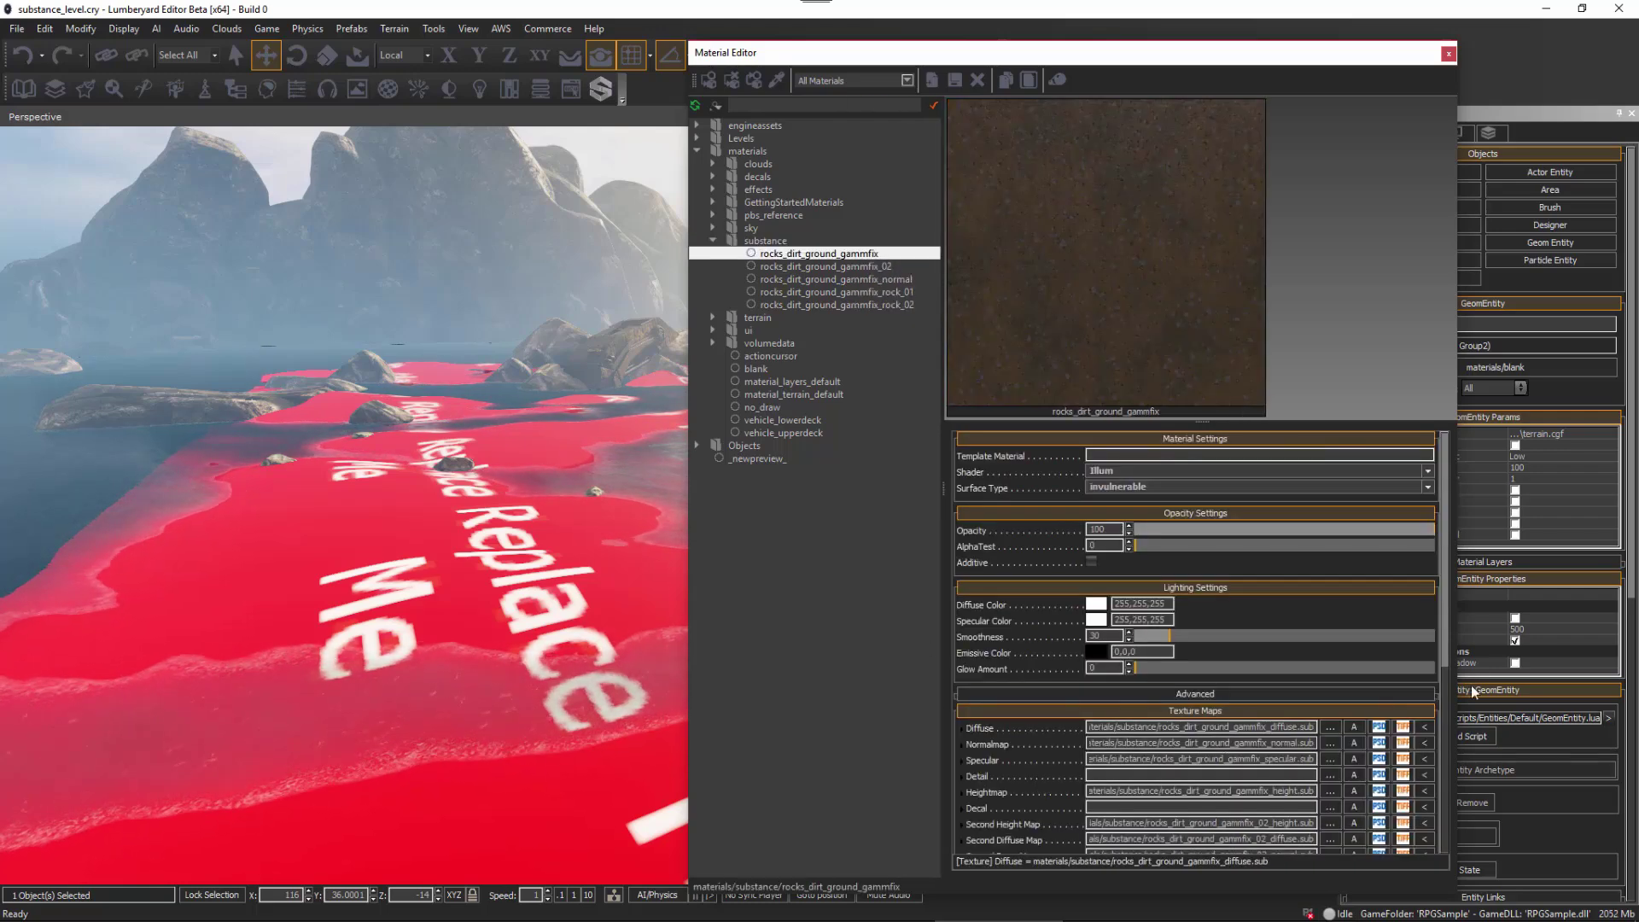
drag(1447, 643, 1442, 704)
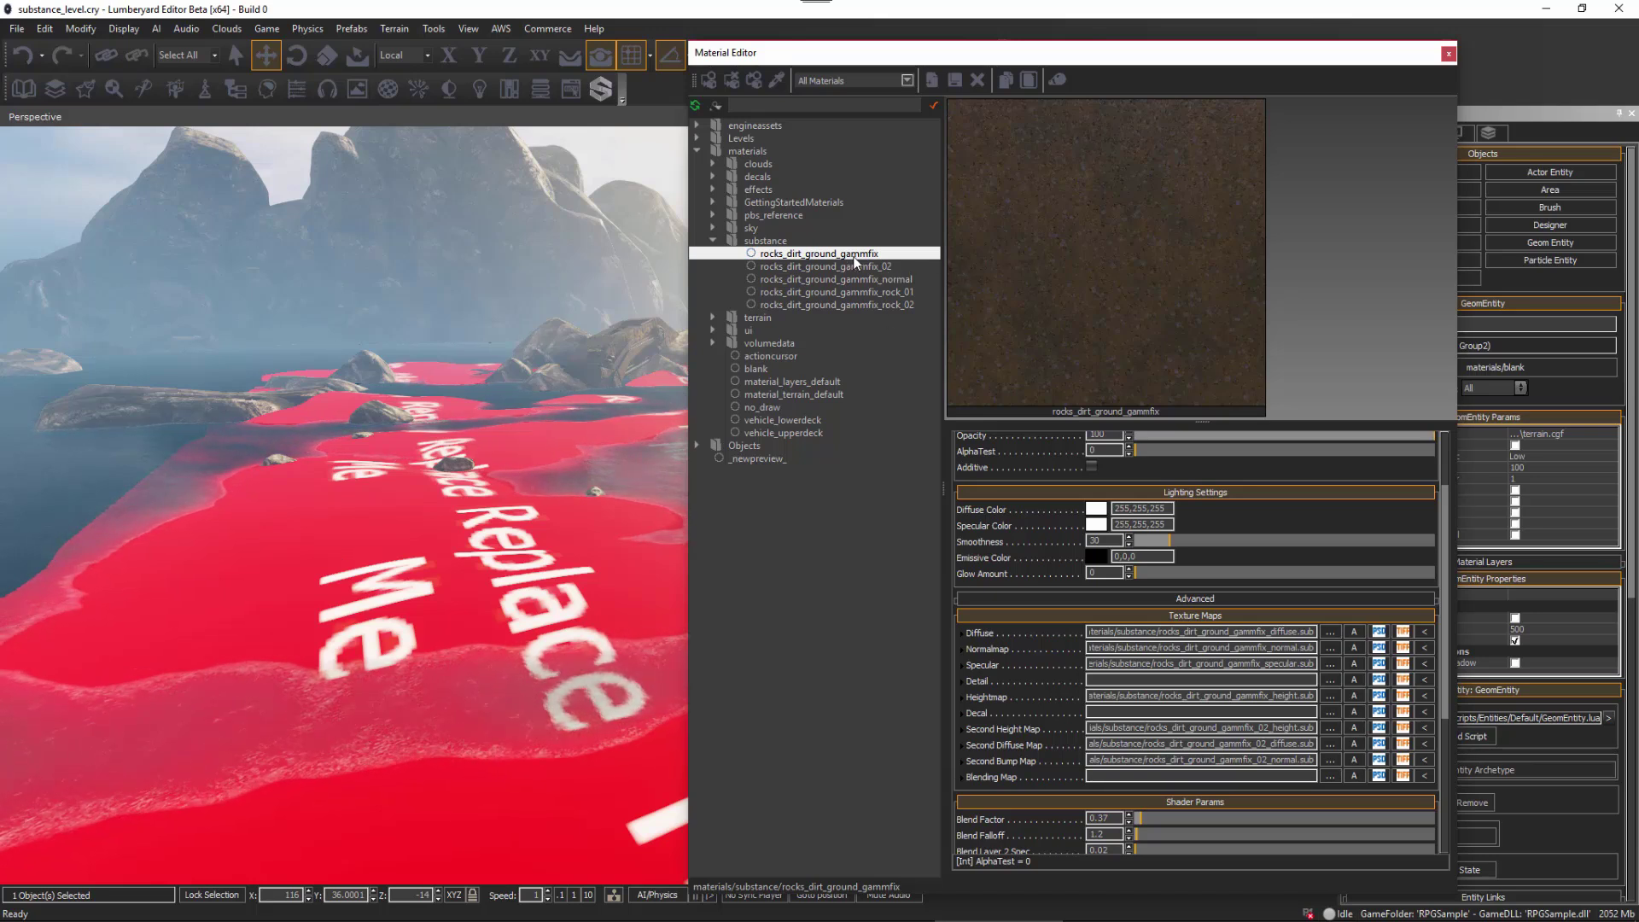
Step: Assign rocks_dirt_ground_gammfix to the selected terrain and reopen the Substance Editor
right_click(820, 253)
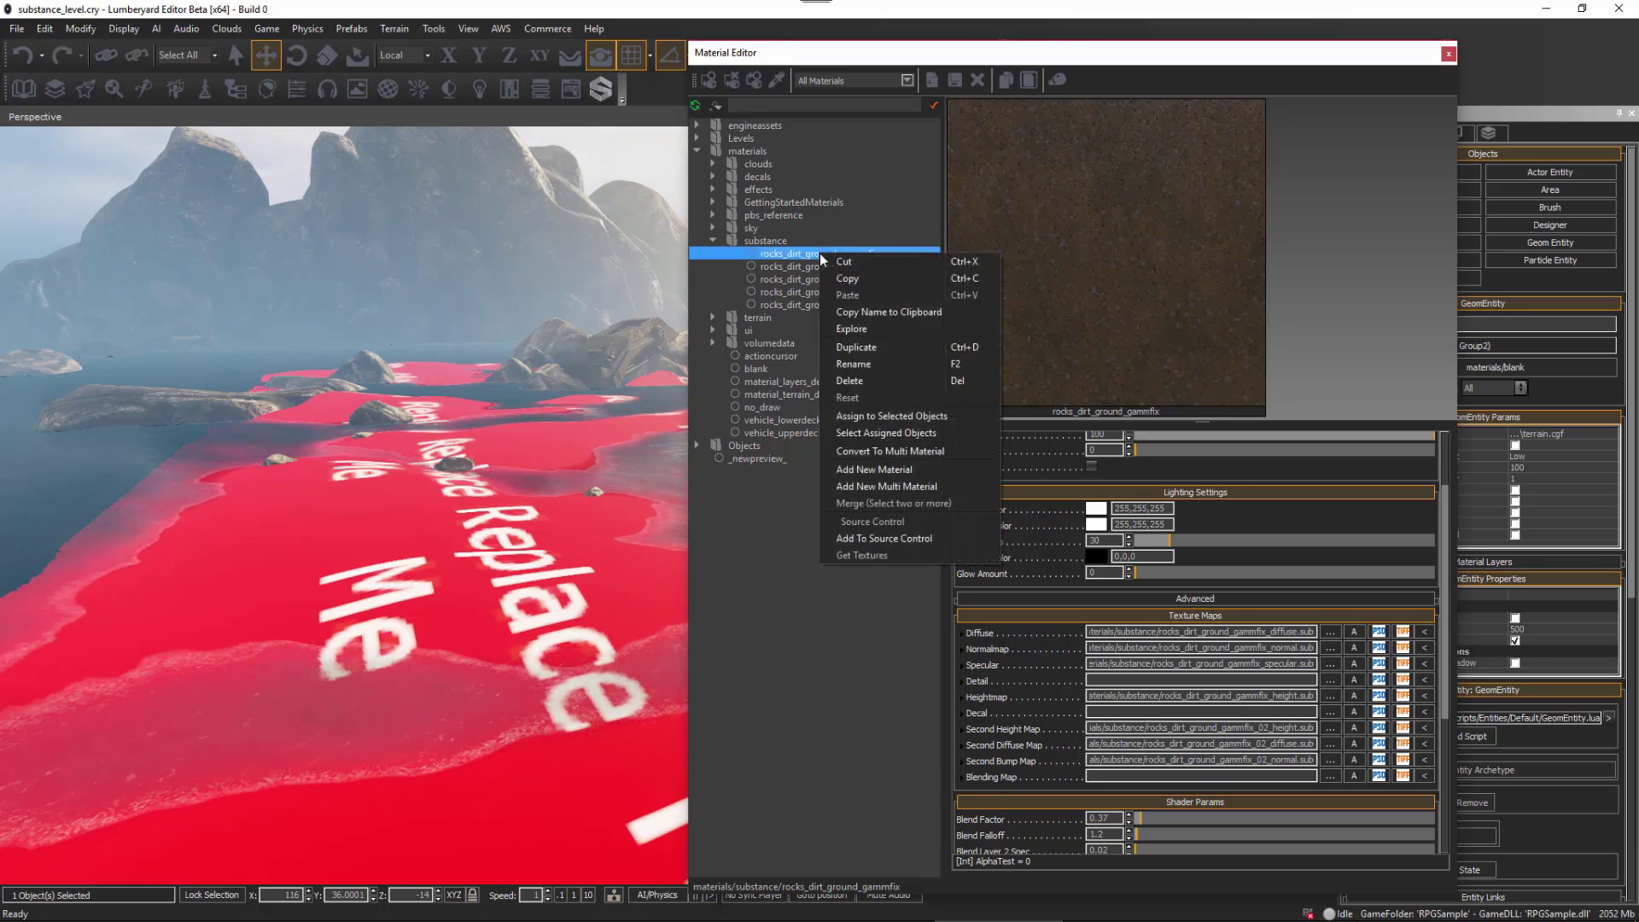
click(893, 416)
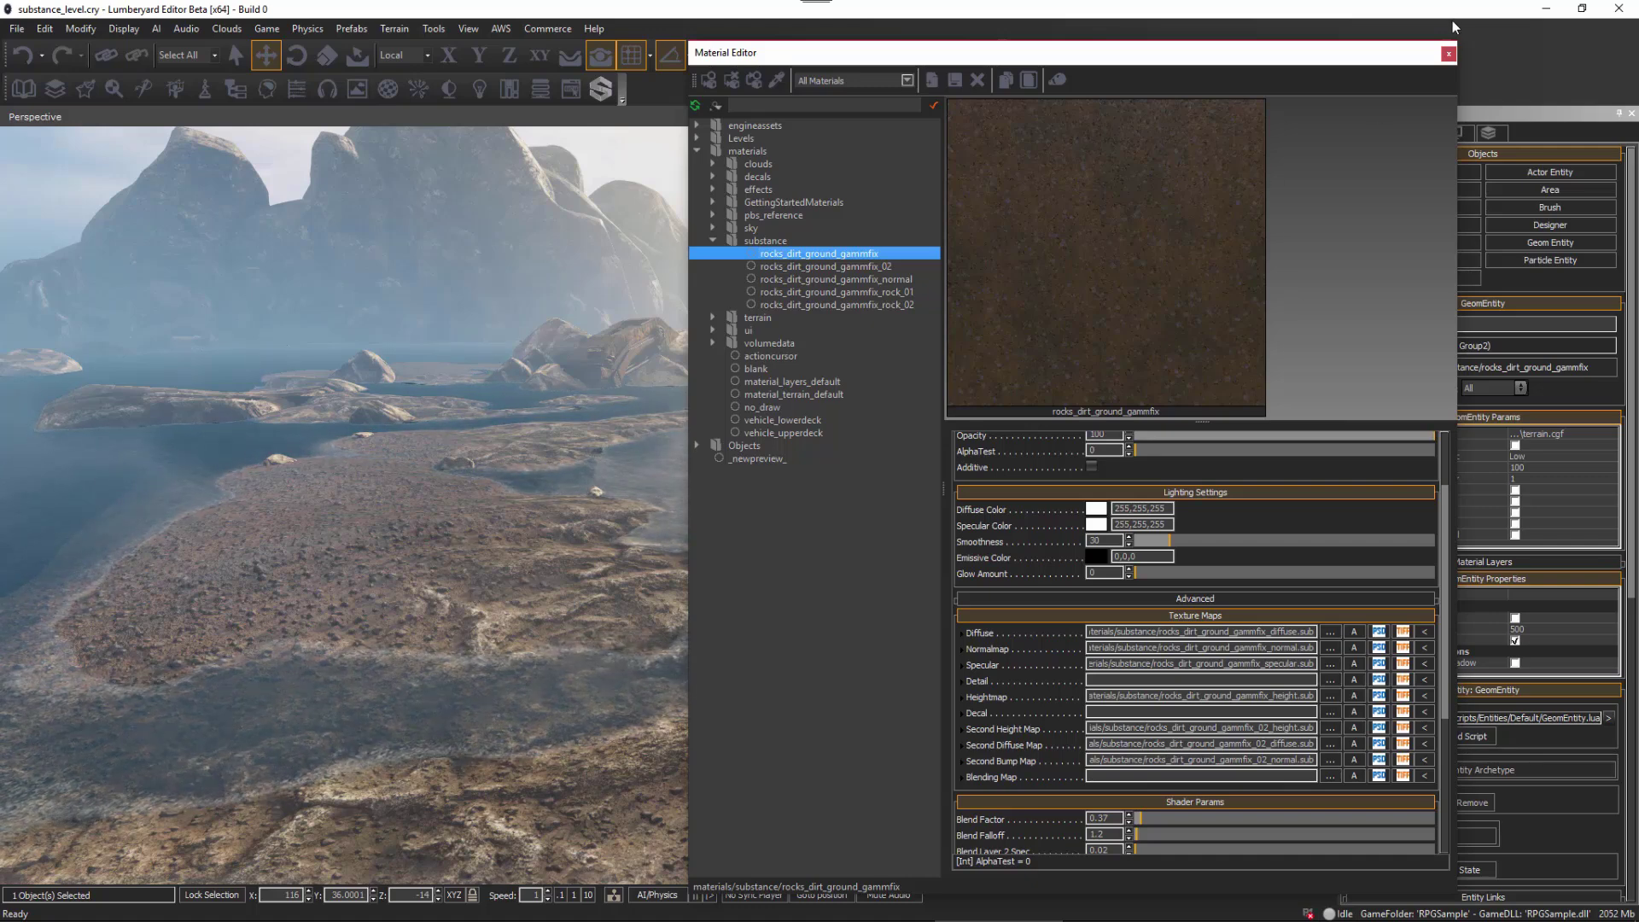
click(601, 90)
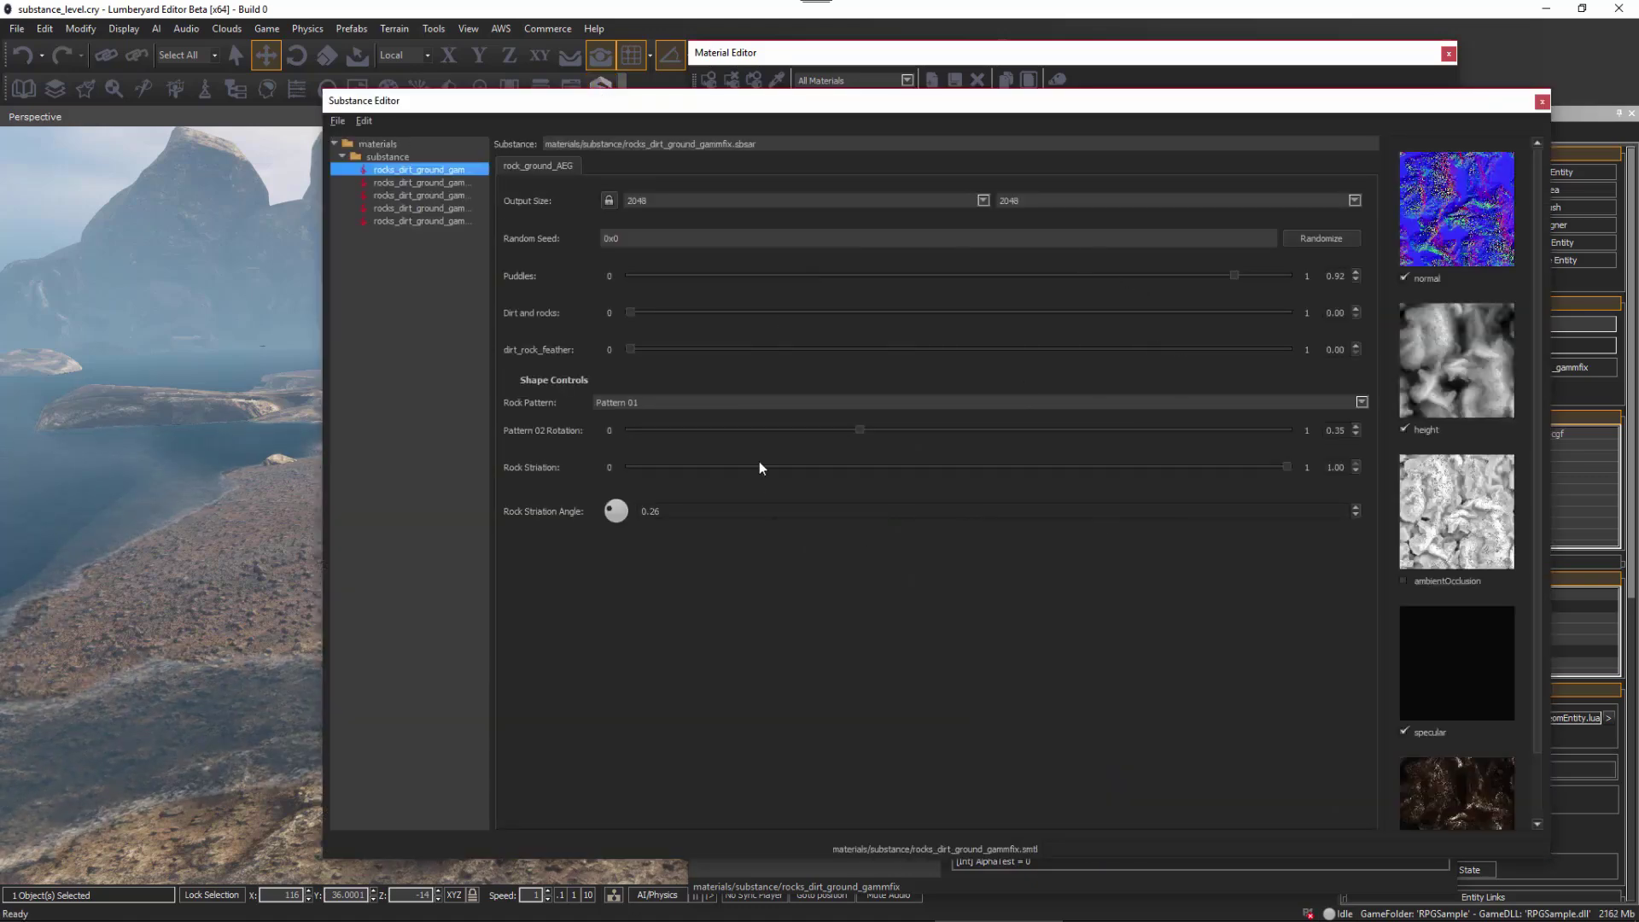
Step: Move the Substance Editor window to the right
drag(768, 100, 939, 104)
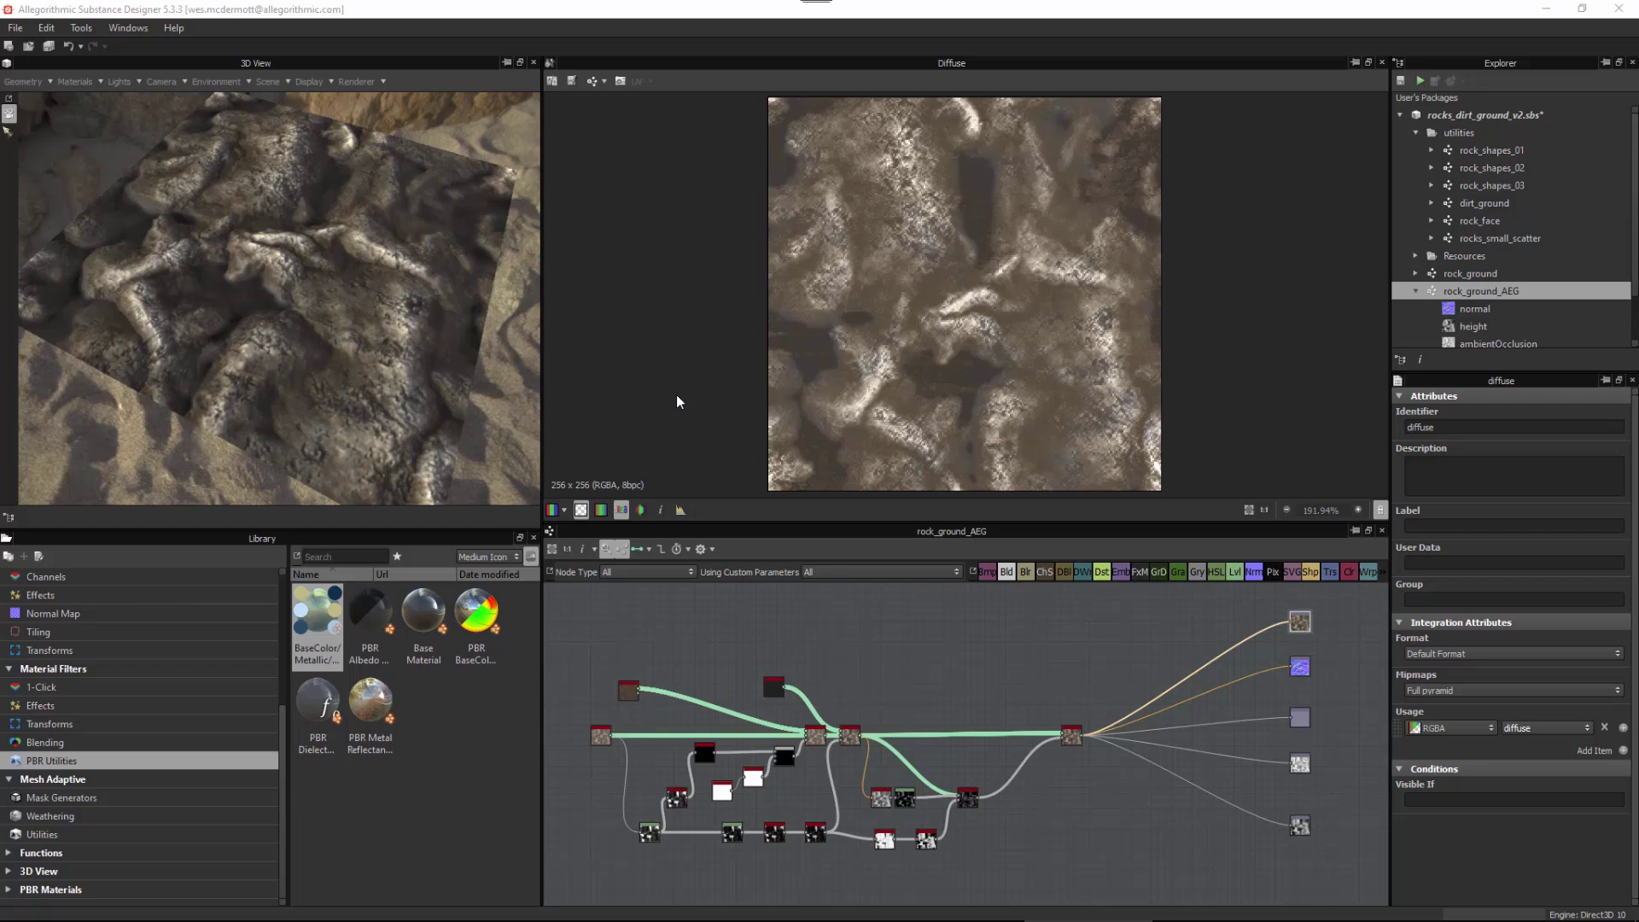
scroll(1134, 685, up, 1)
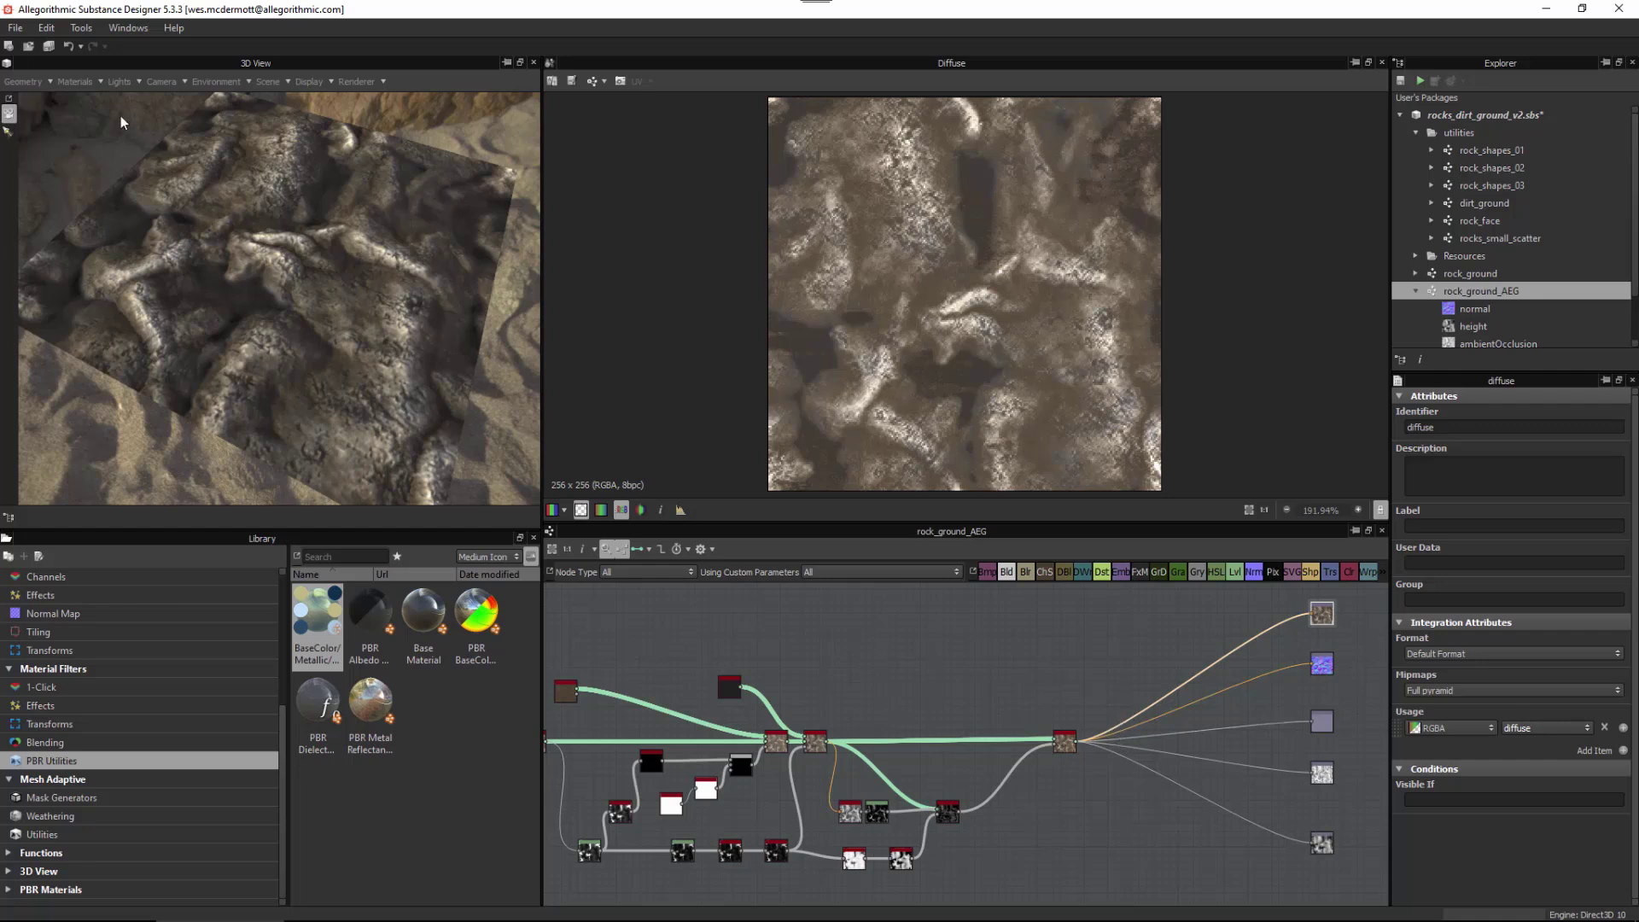
click(86, 82)
mouse_move(91, 99)
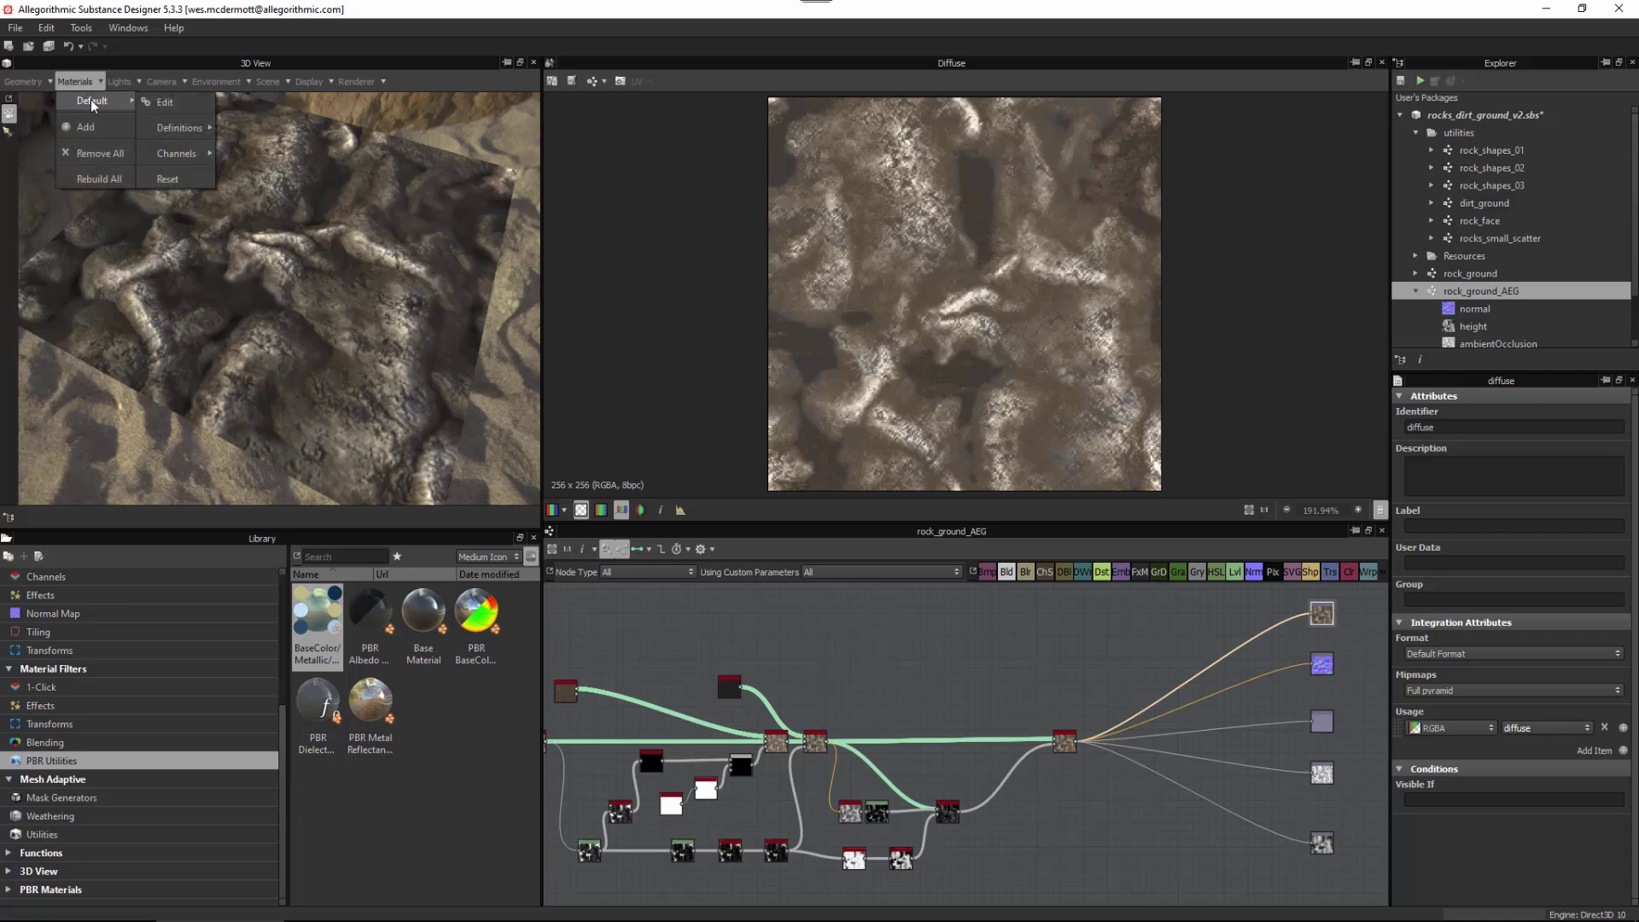
mouse_move(165, 126)
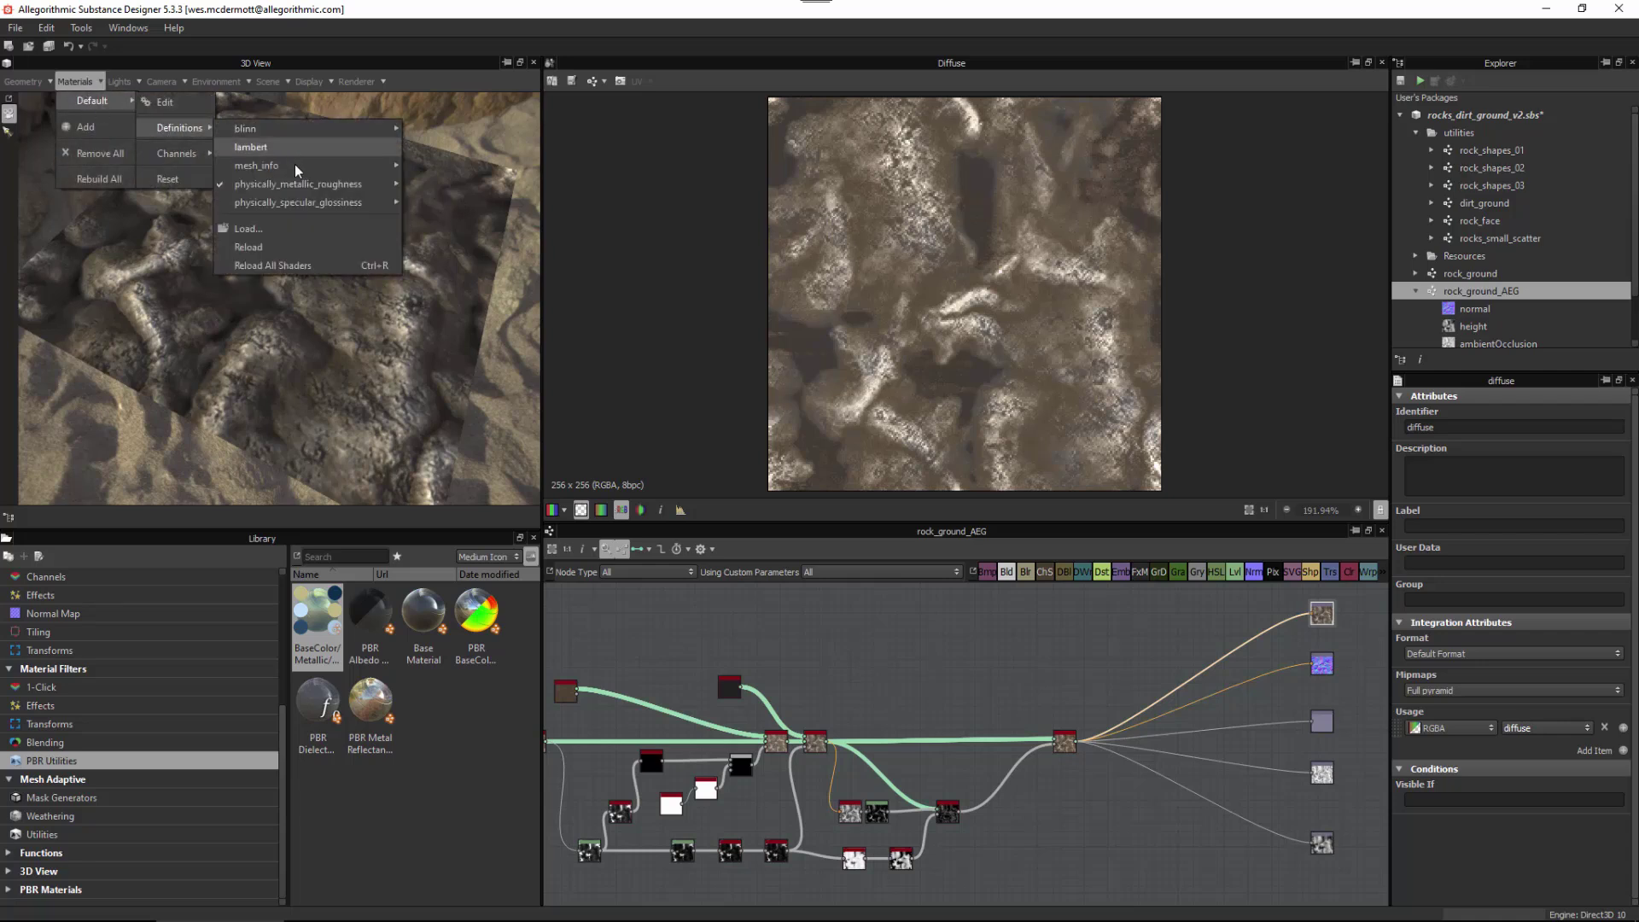
mouse_move(282, 187)
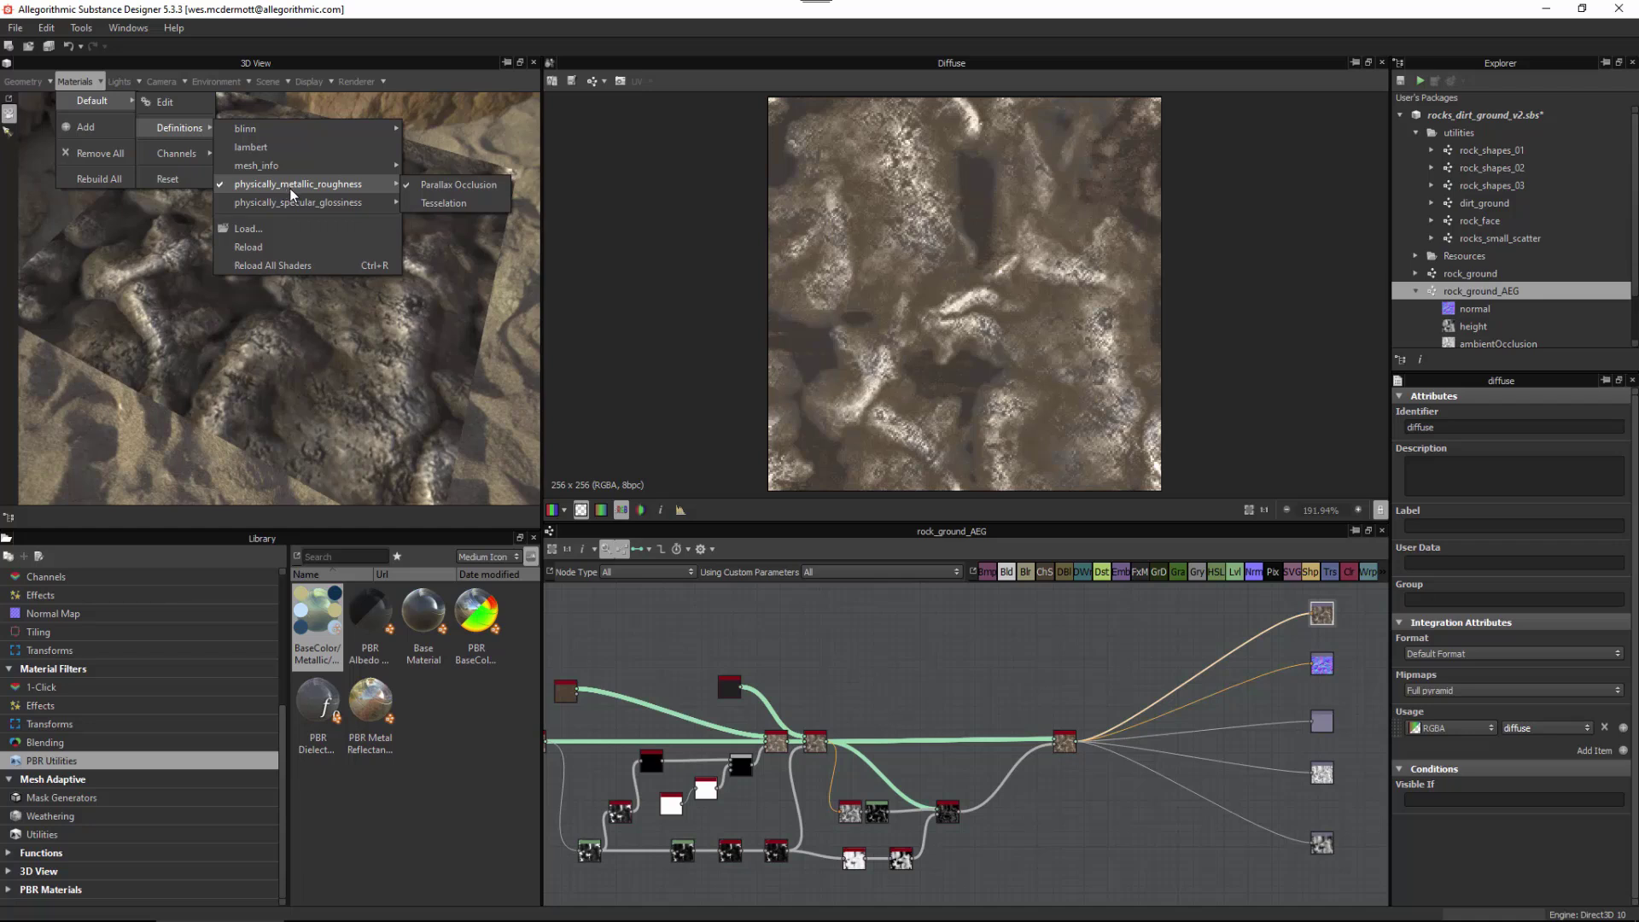
mouse_move(290, 215)
click(976, 623)
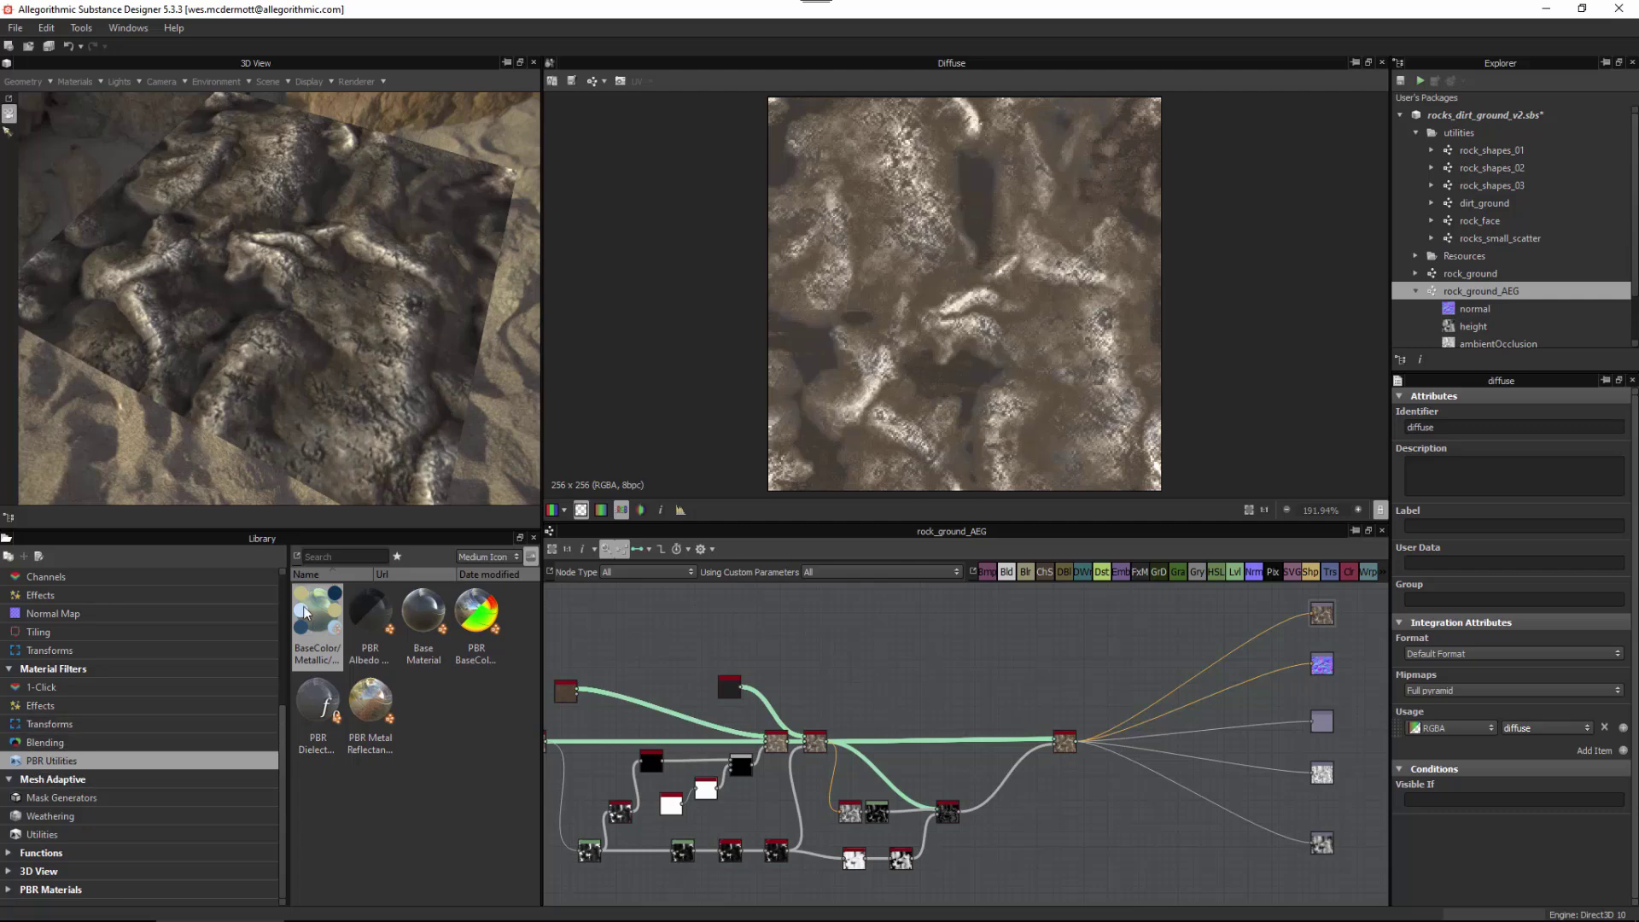
Step: Add a BaseColor/Metallic converter node targeting PBR Diffuse/Specular/Gloss
drag(316, 618, 1148, 632)
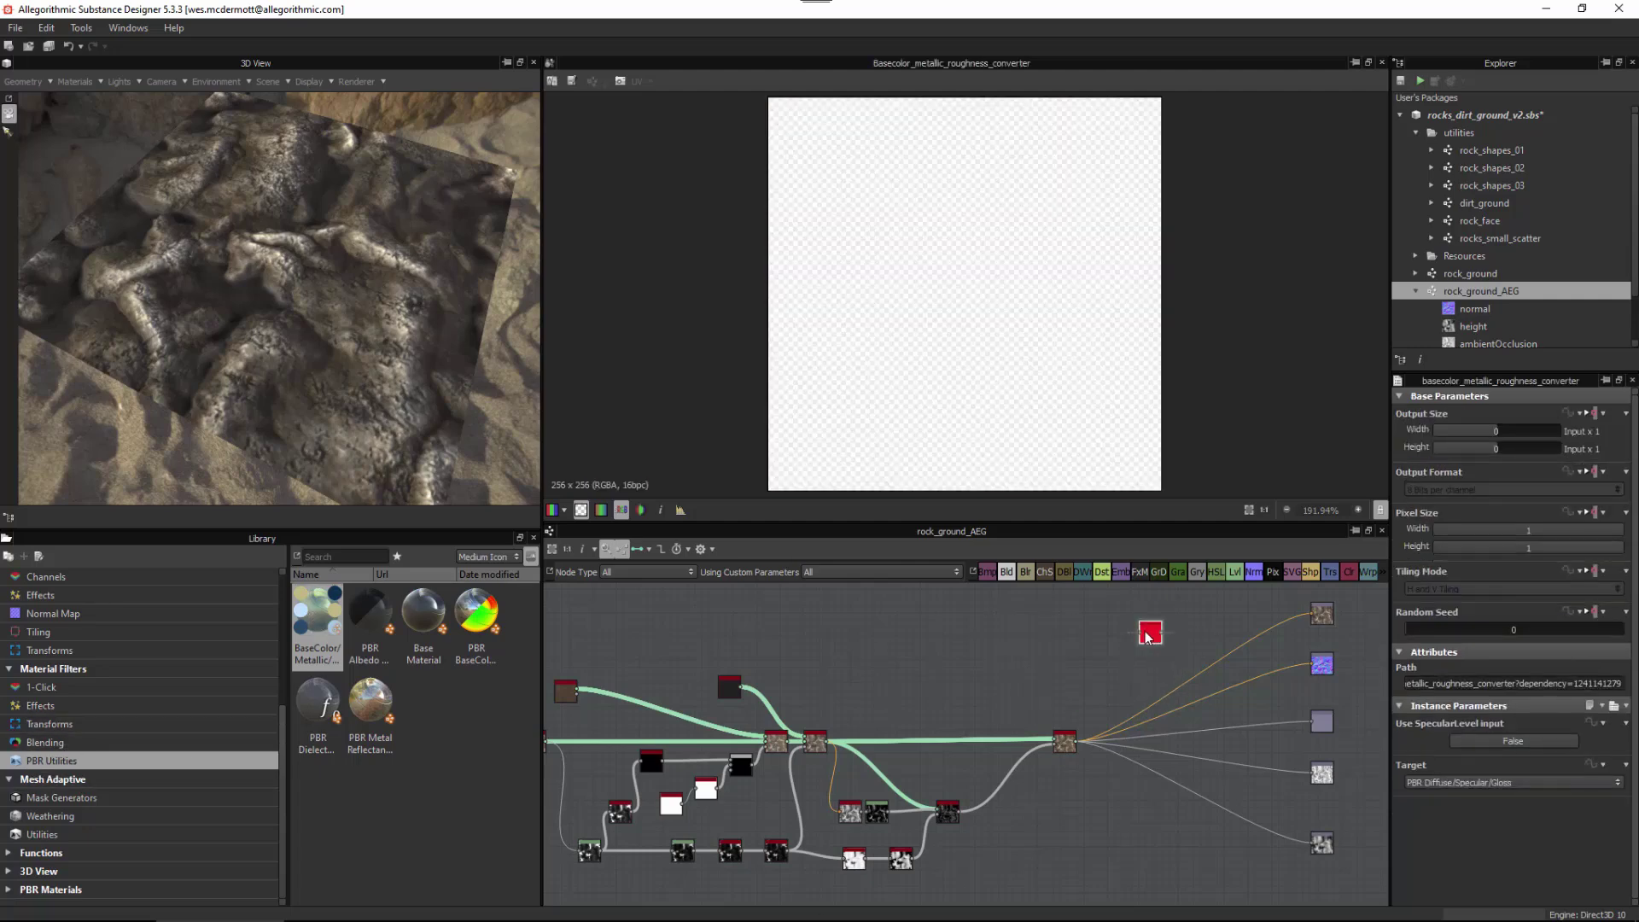
scroll(1147, 688, up, 3)
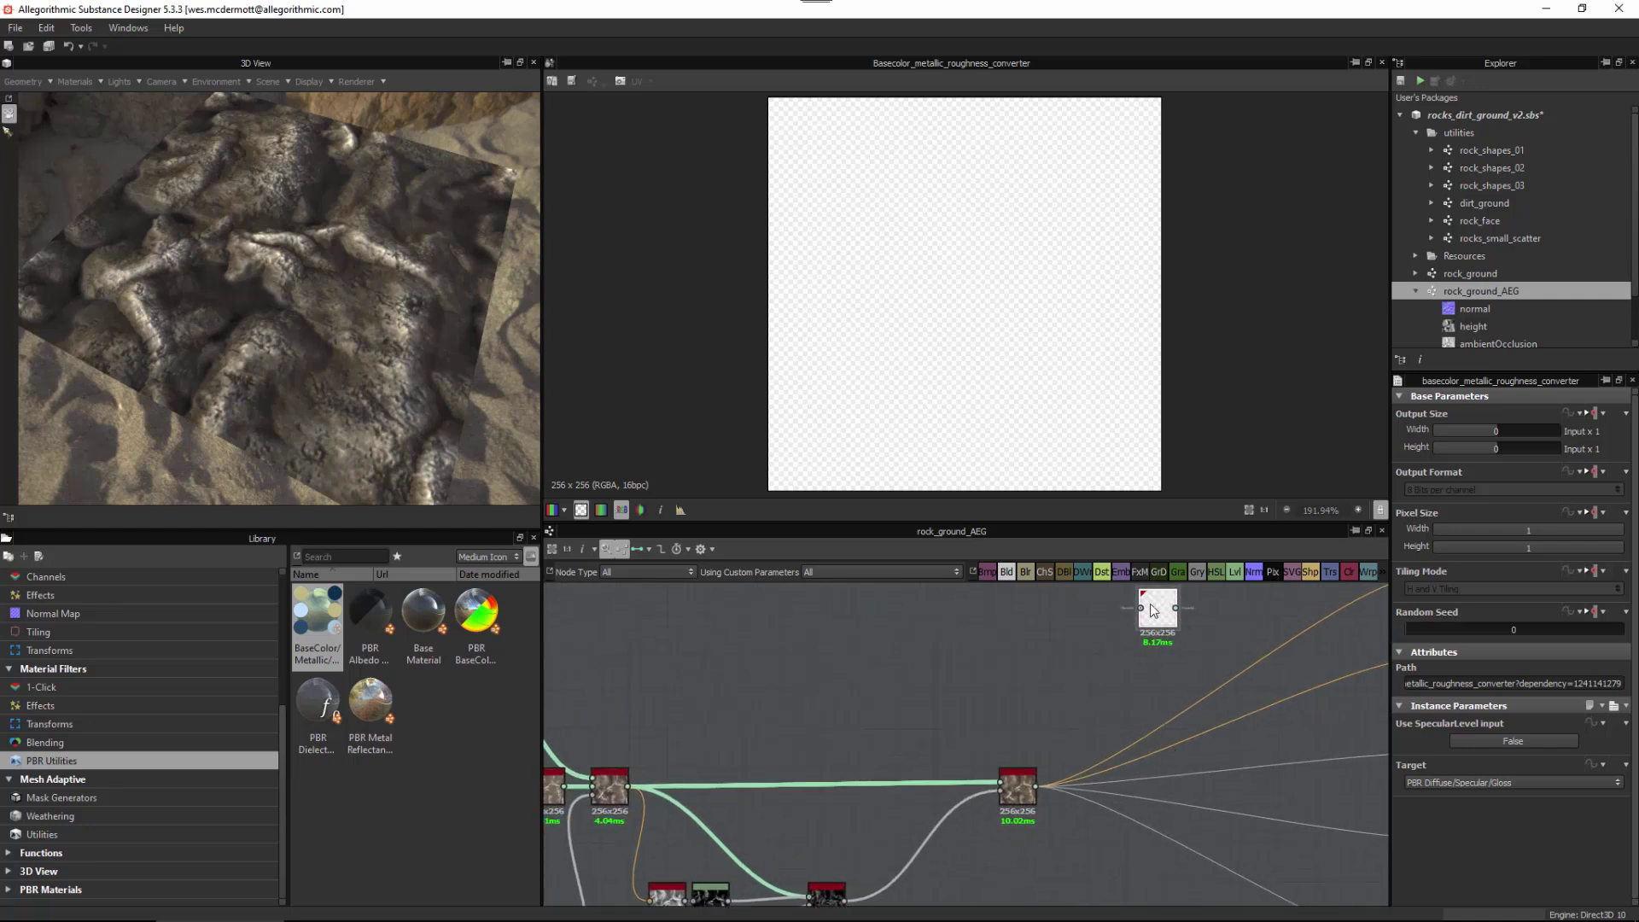
drag(1157, 608, 1126, 646)
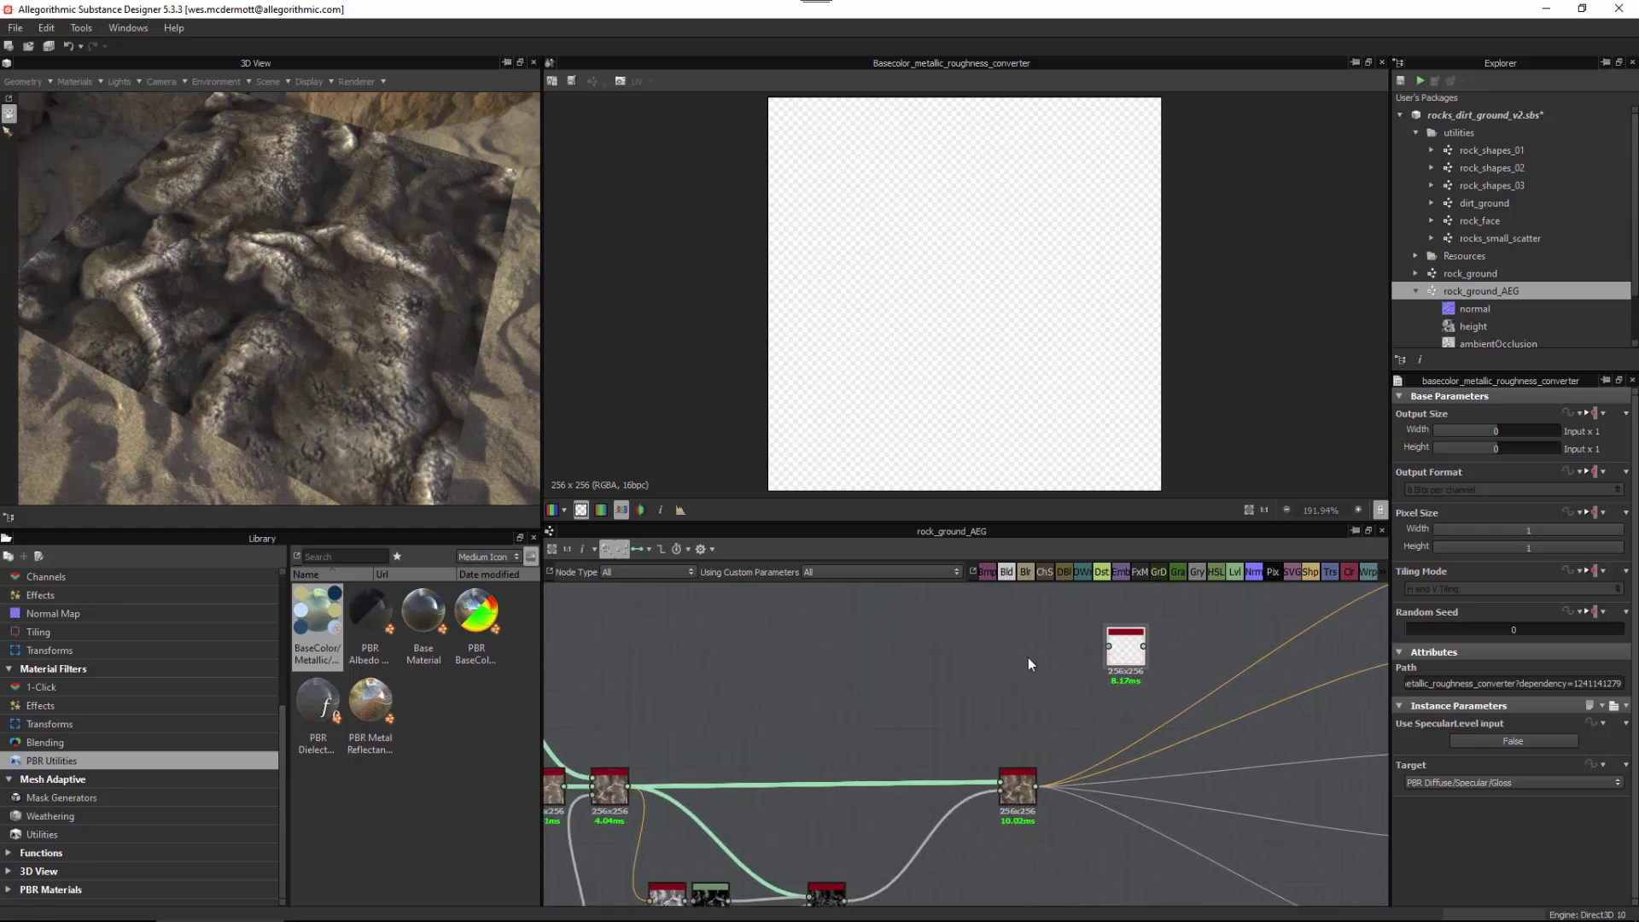
click(1463, 781)
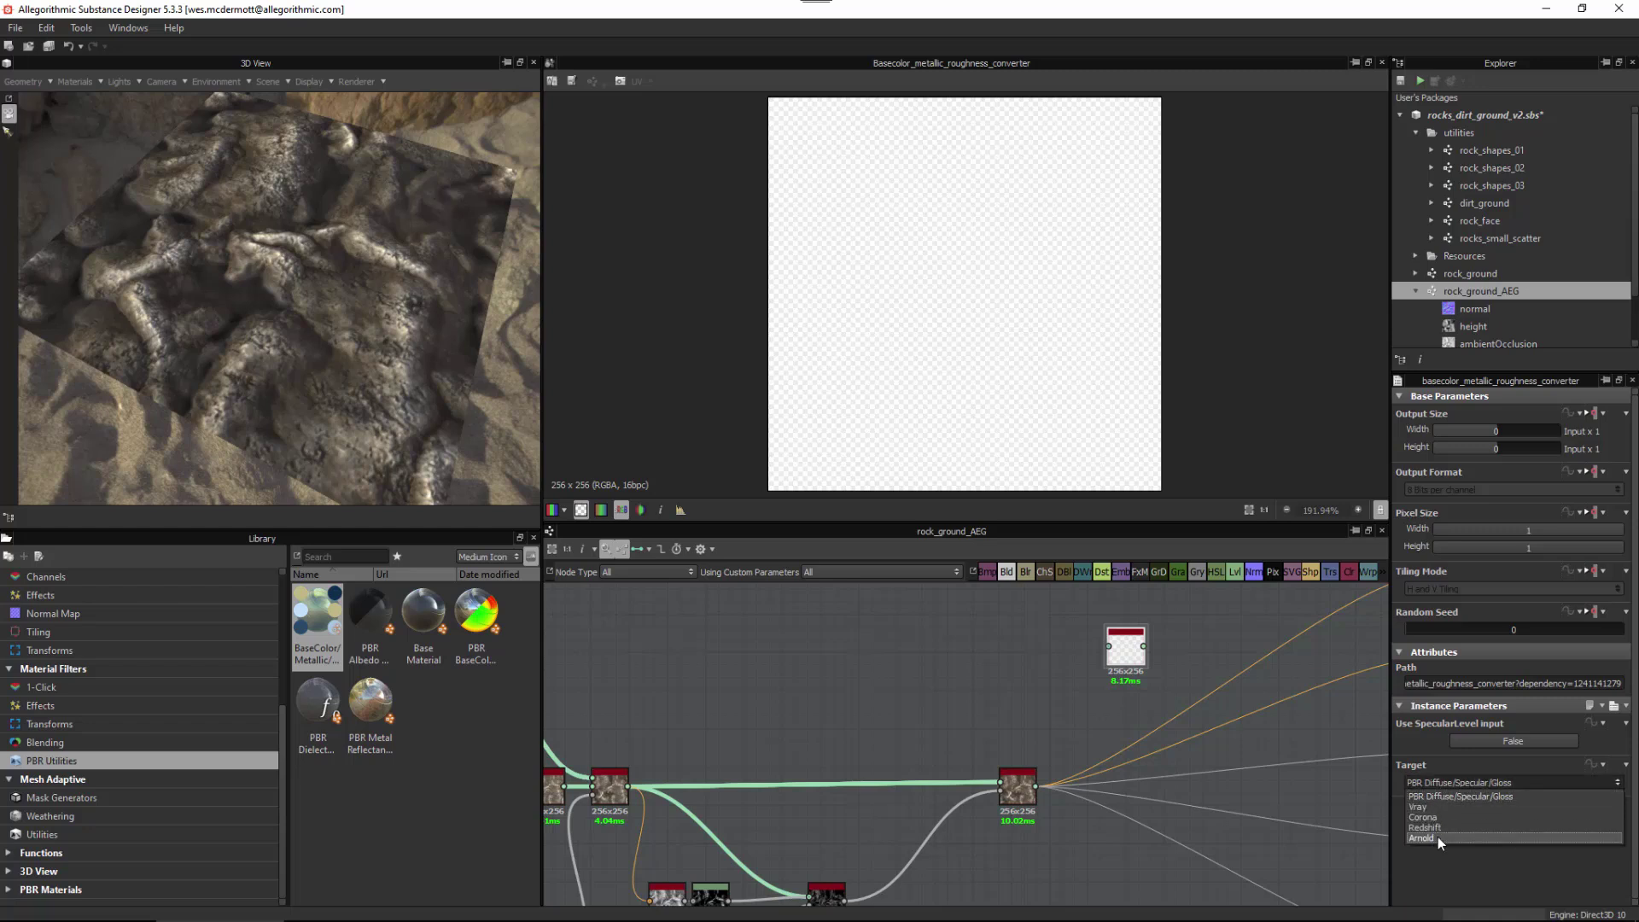
click(1425, 879)
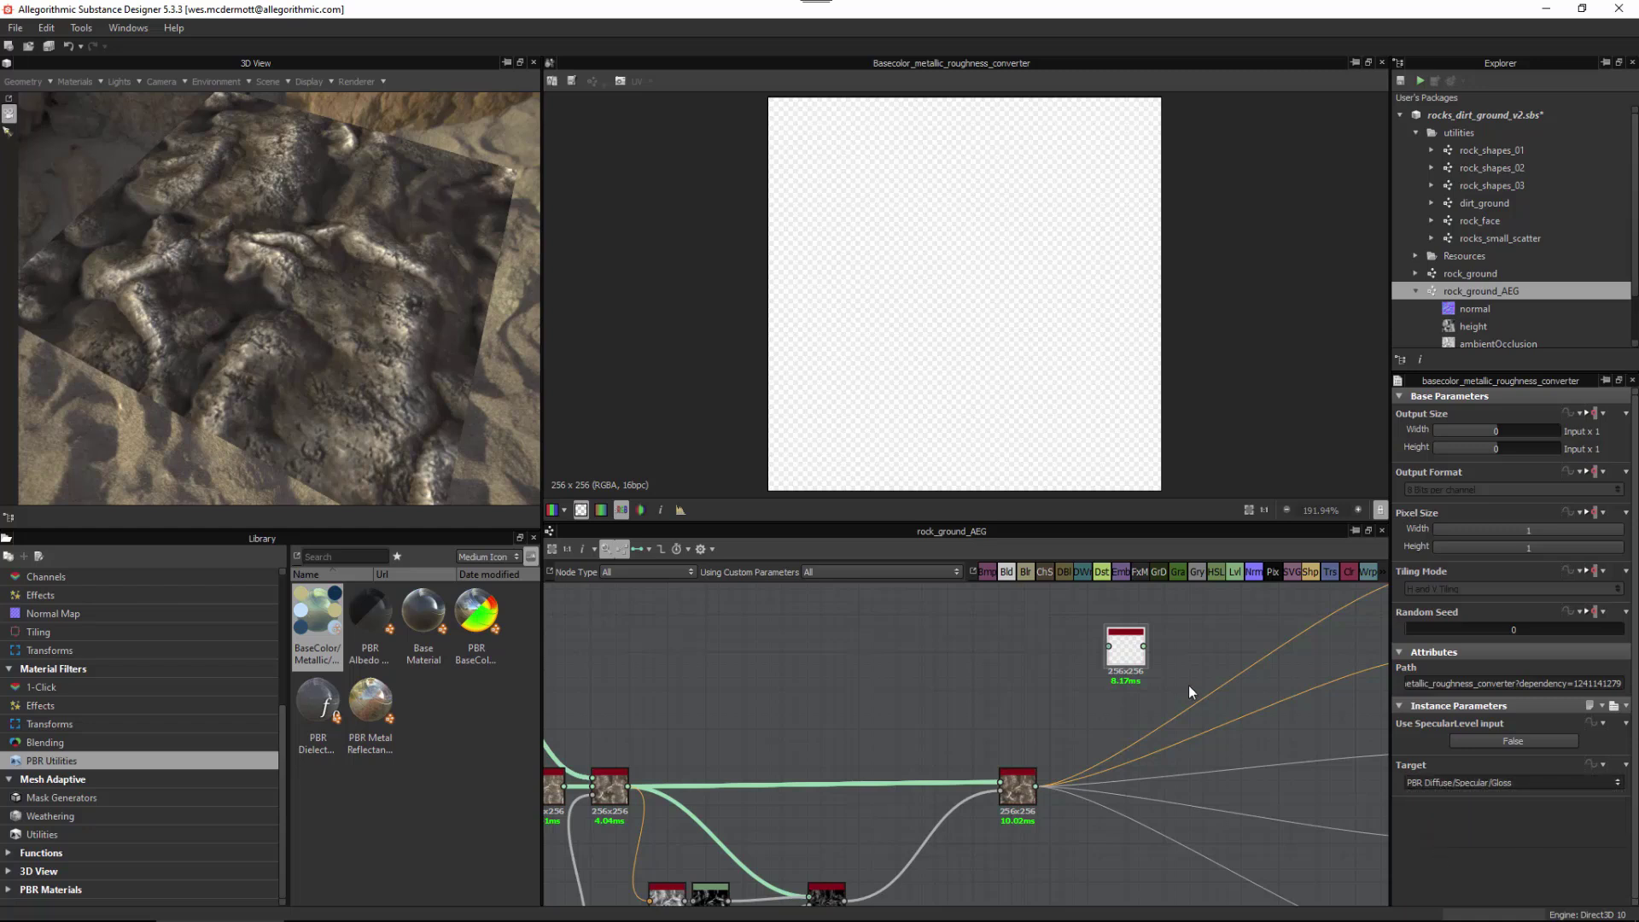
scroll(1096, 670, up, 2)
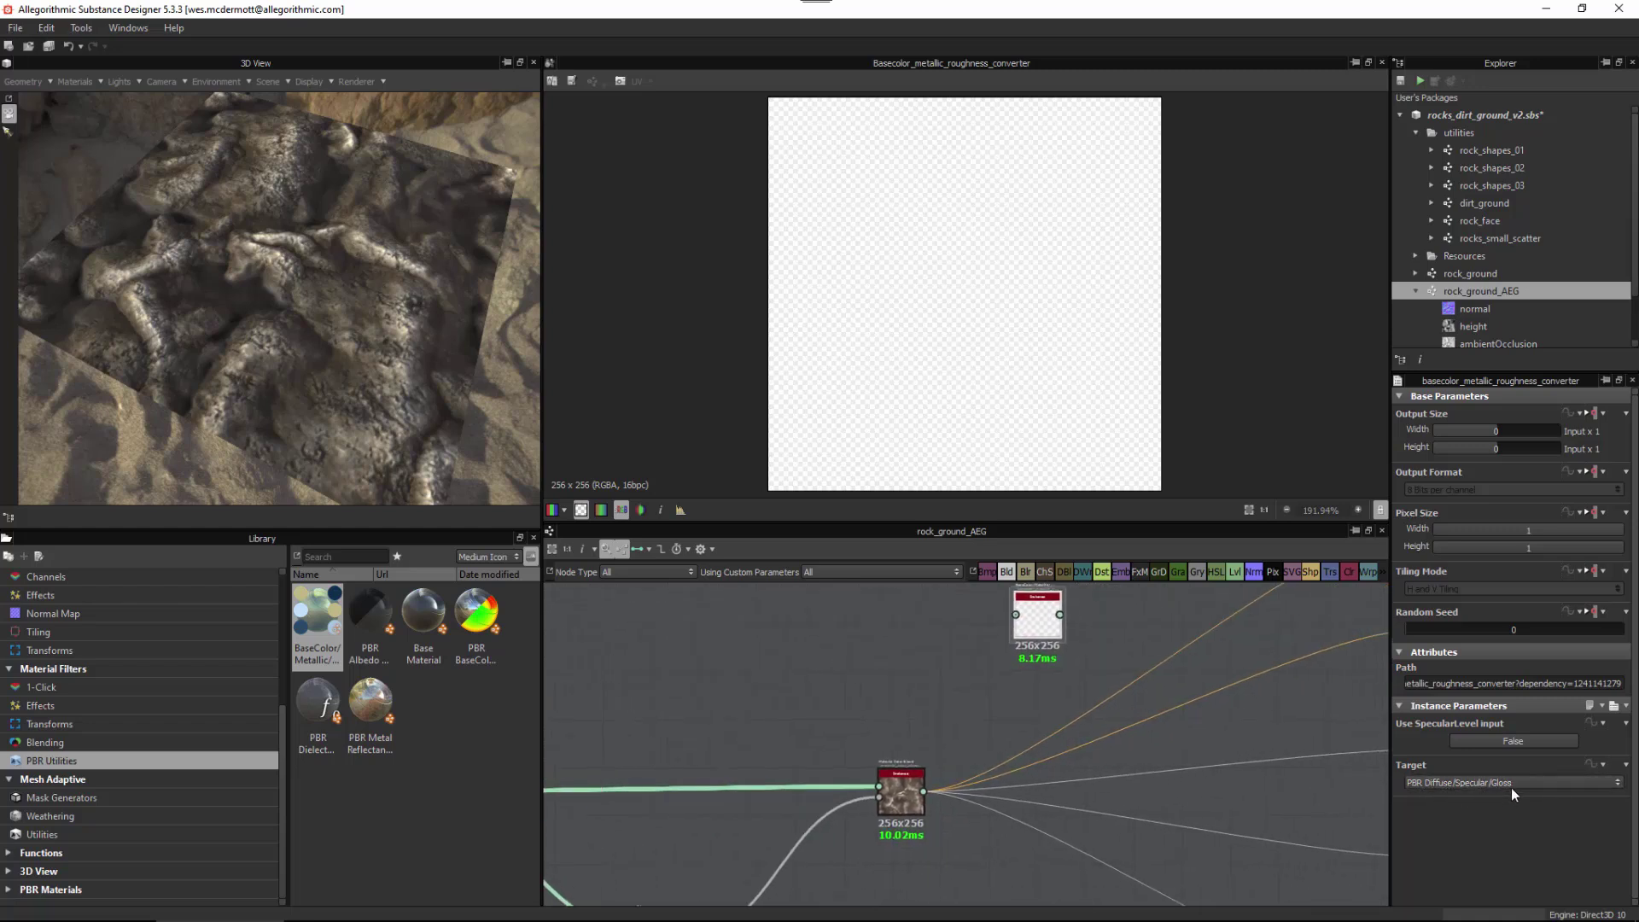
Step: Wire the base colour into the converter and move the node up-left
drag(914, 792, 1016, 615)
double_click(1037, 658)
scroll(1049, 692, up, 2)
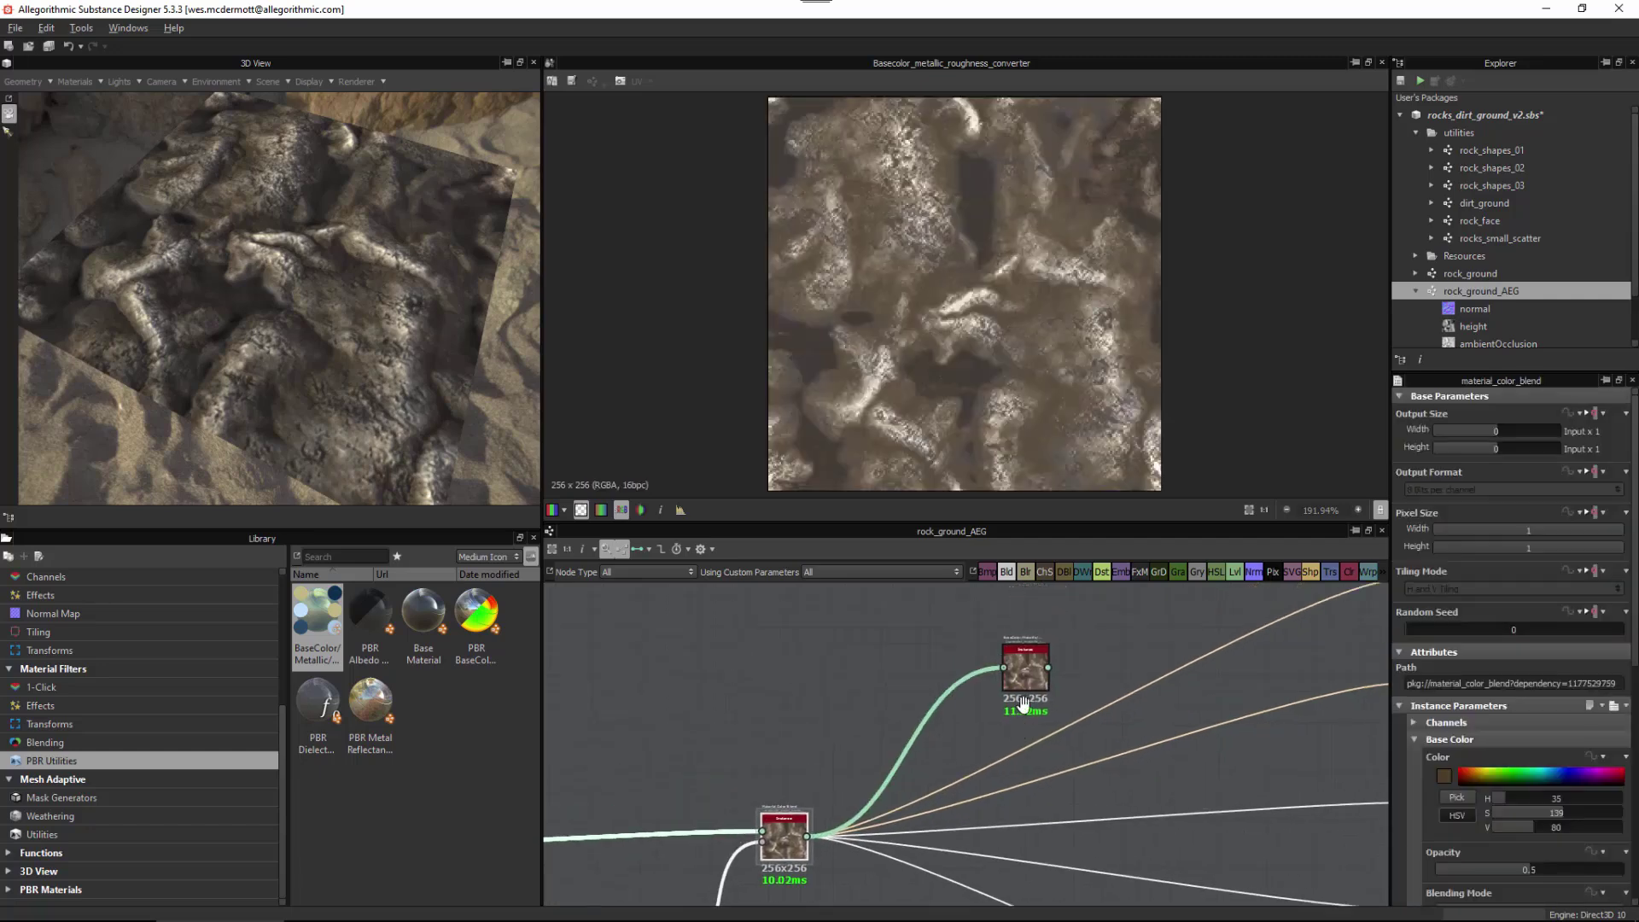
drag(1052, 703, 979, 651)
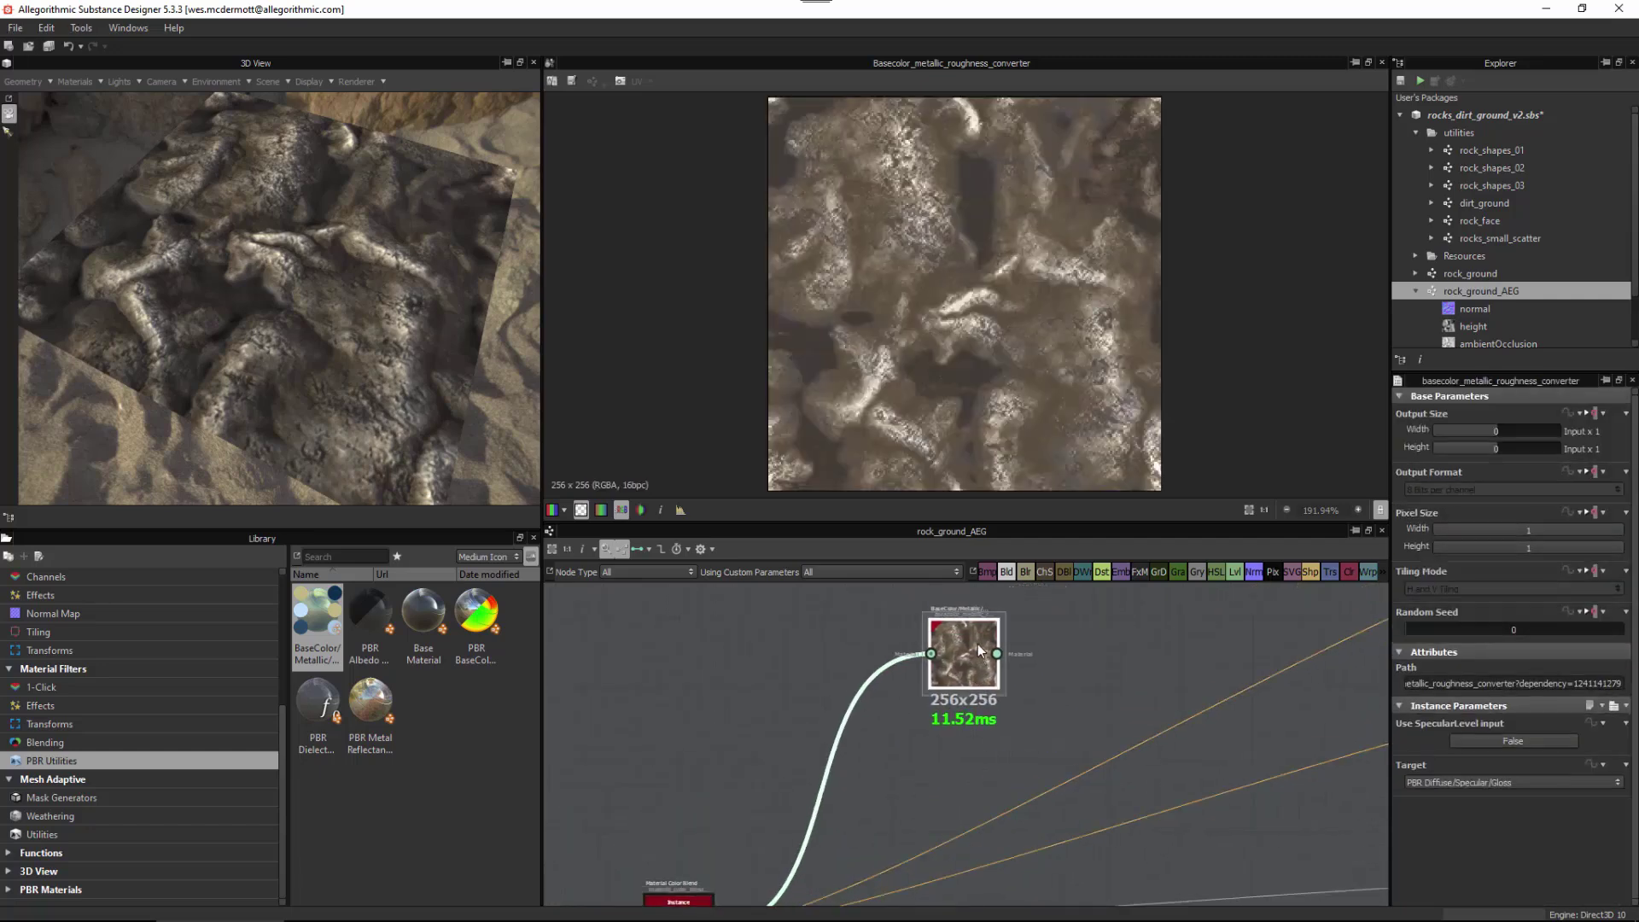
scroll(978, 649, up, 3)
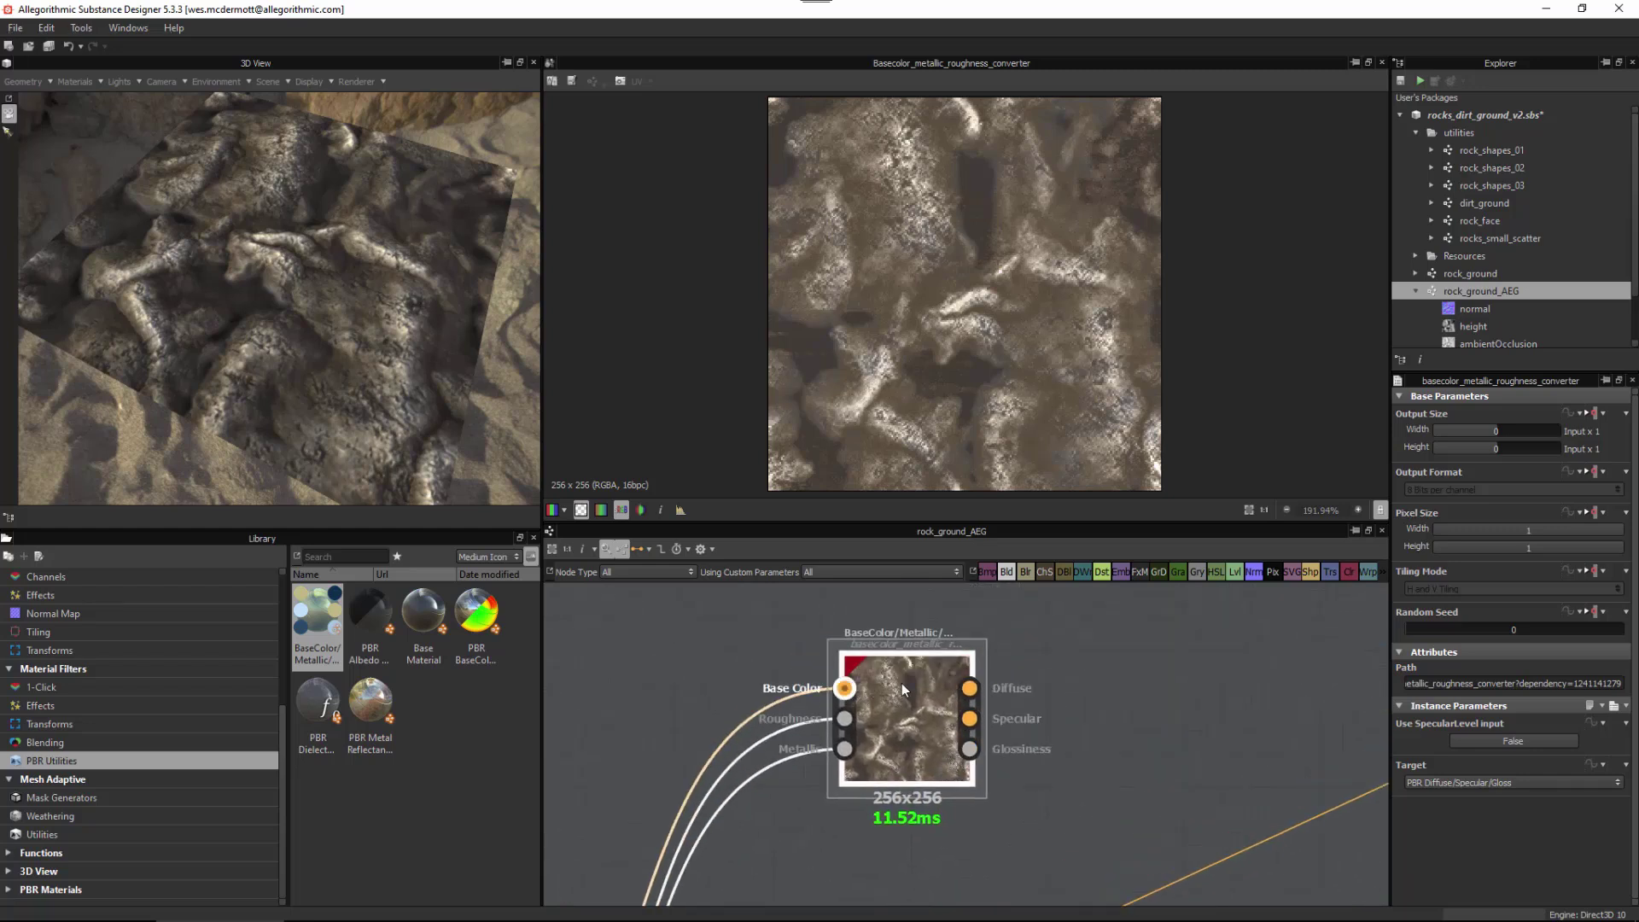
Step: Preview the converter's Diffuse, Specular and Glossiness outputs and its roughness input
click(970, 688)
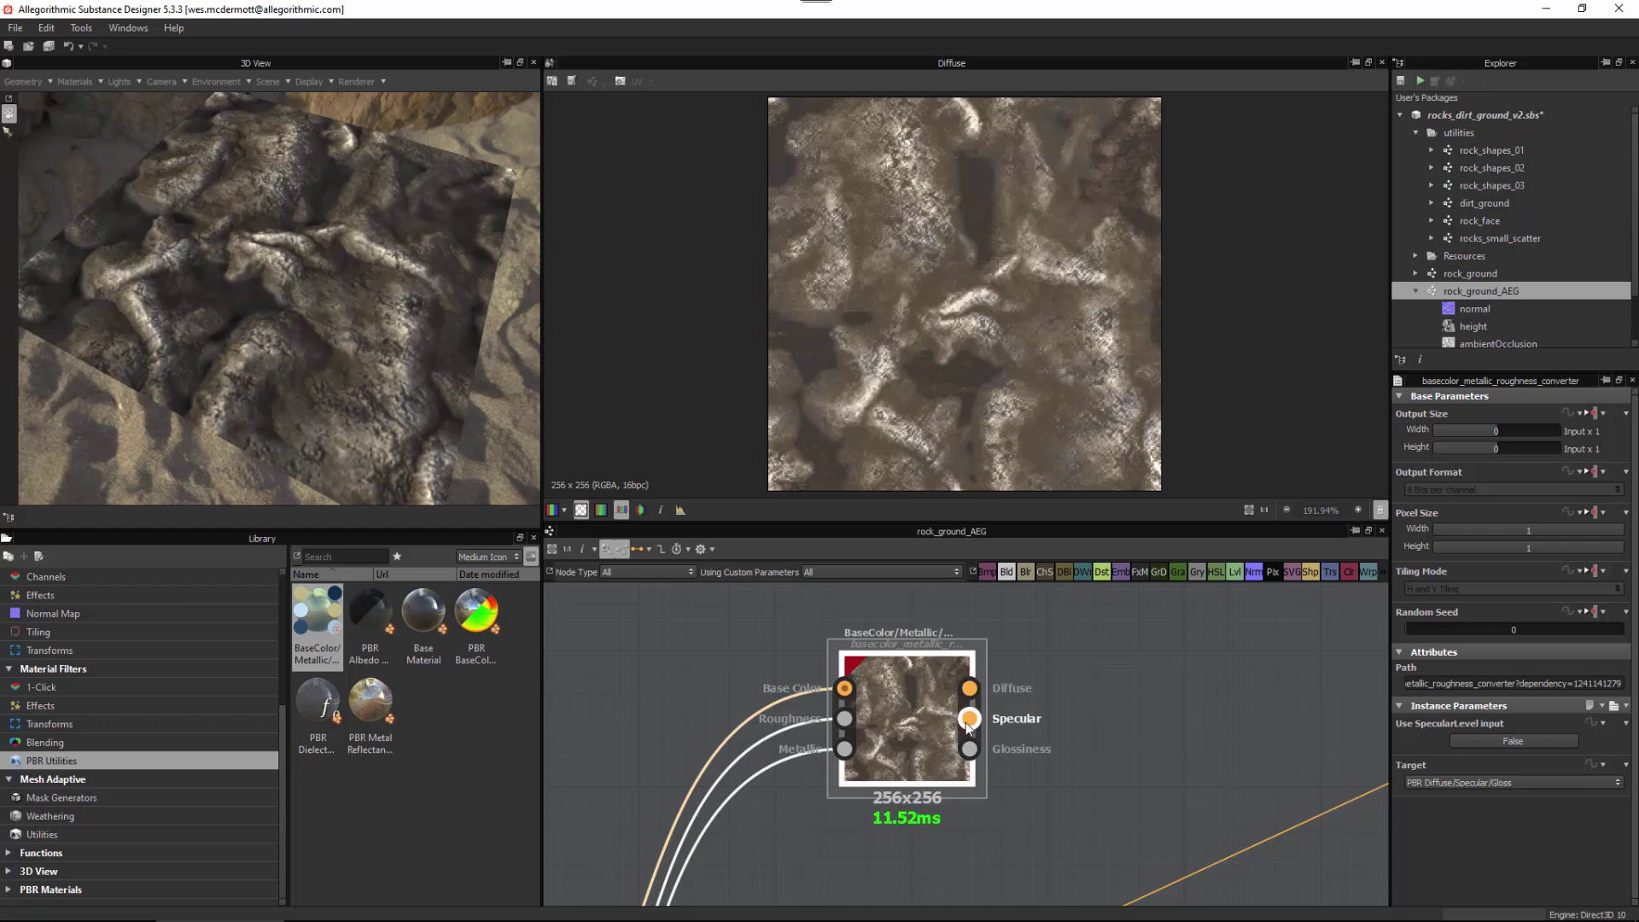
click(969, 719)
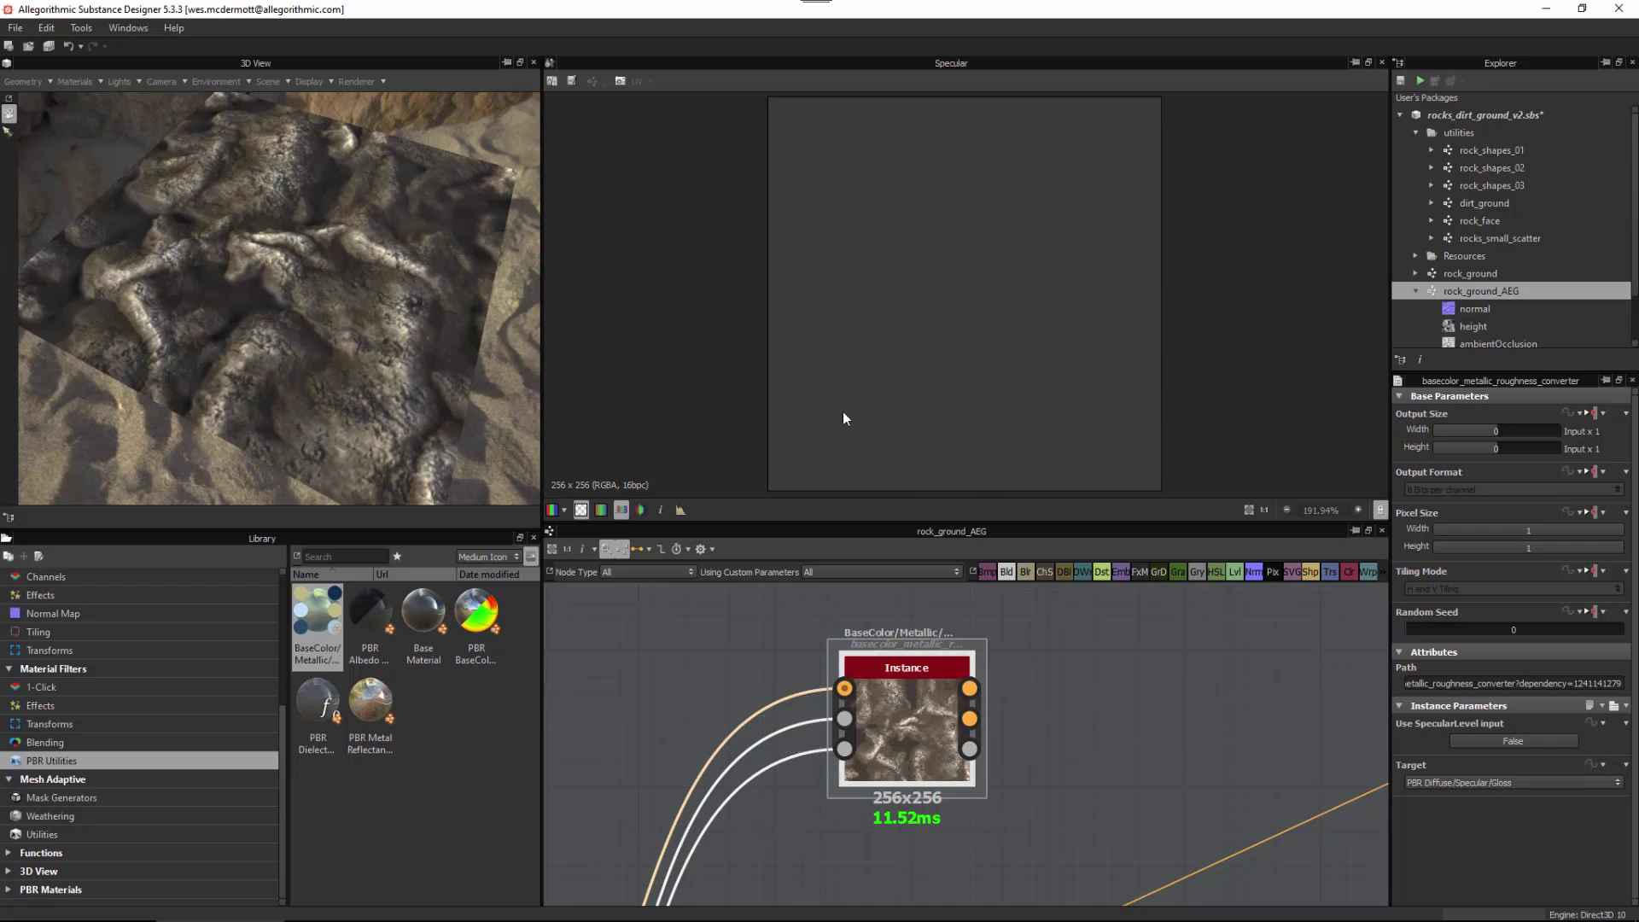
click(970, 750)
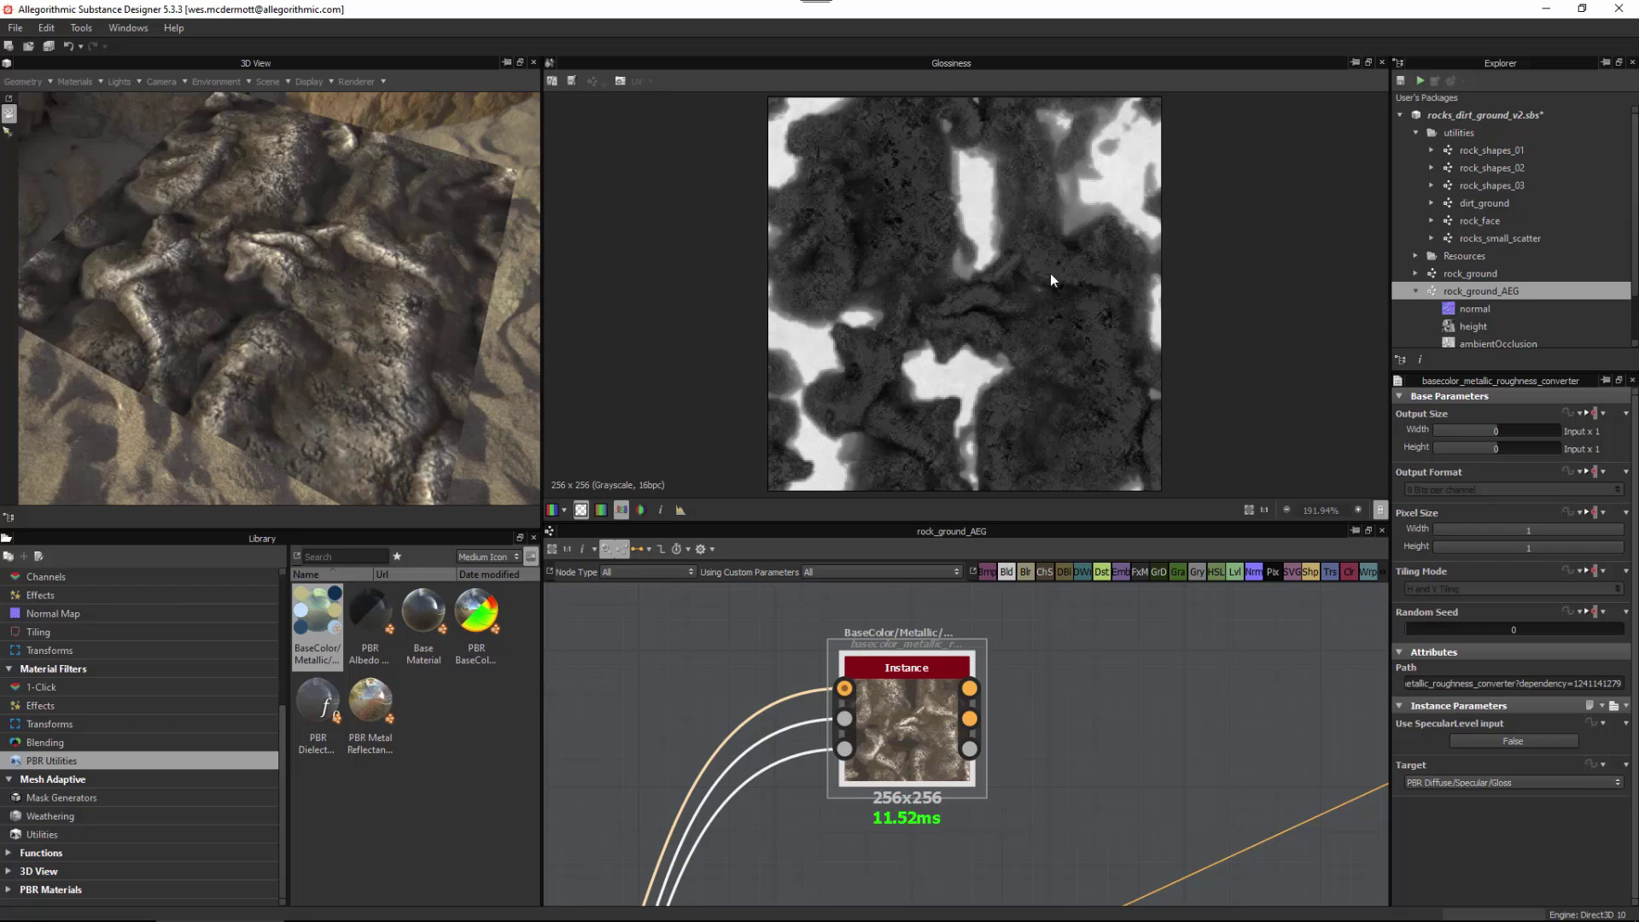
click(843, 719)
scroll(1022, 690, down, 5)
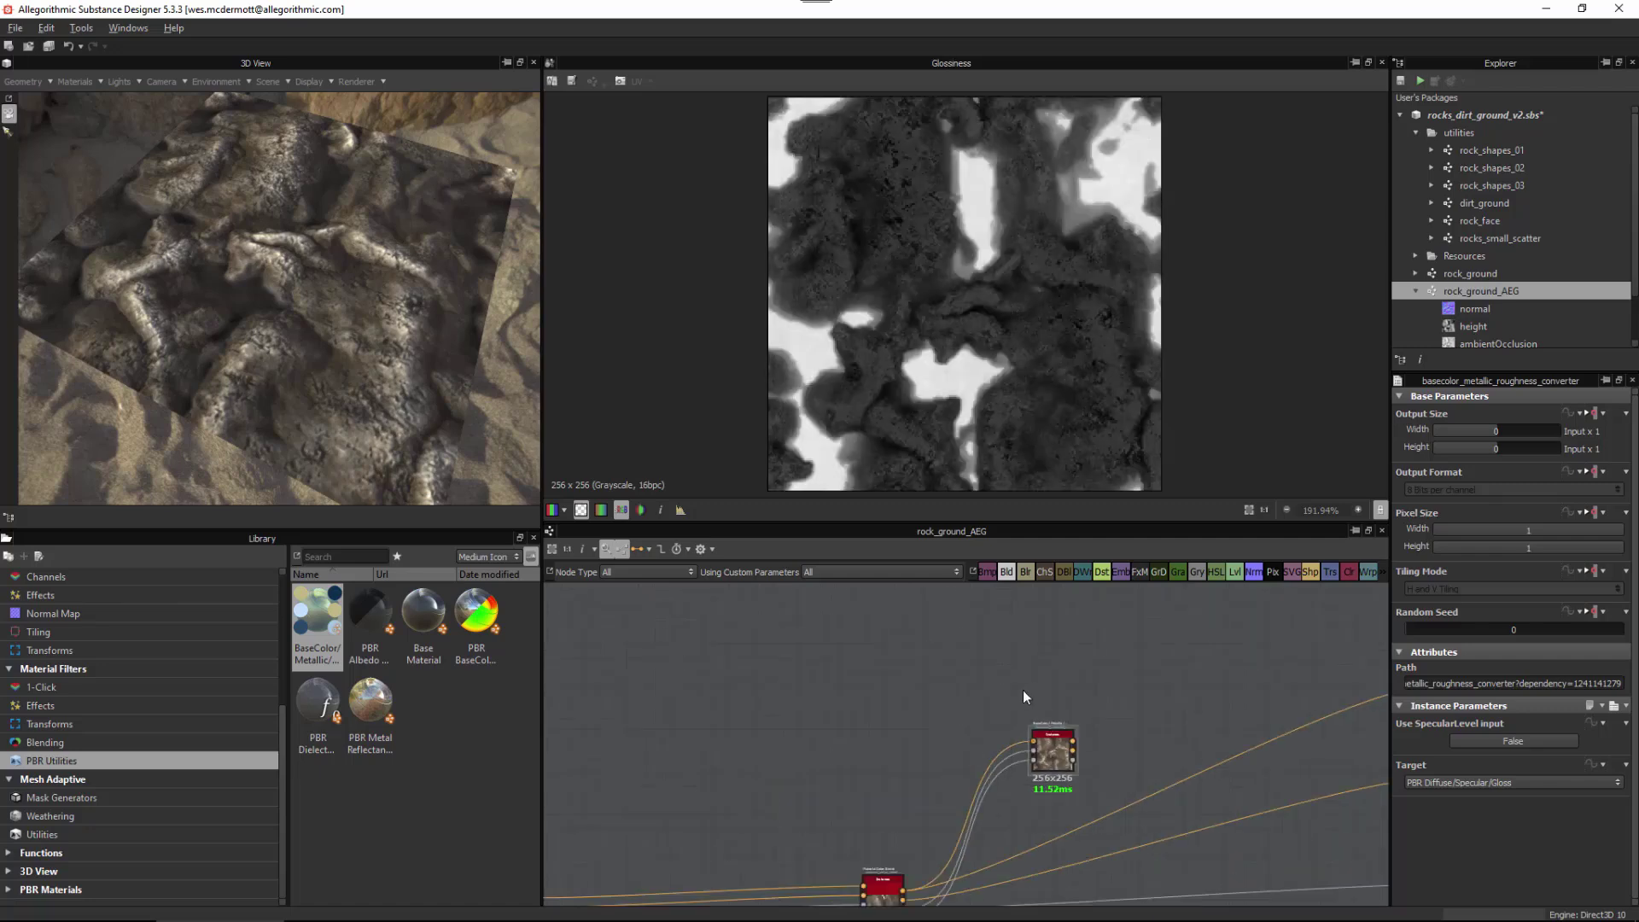
scroll(1031, 656, up, 2)
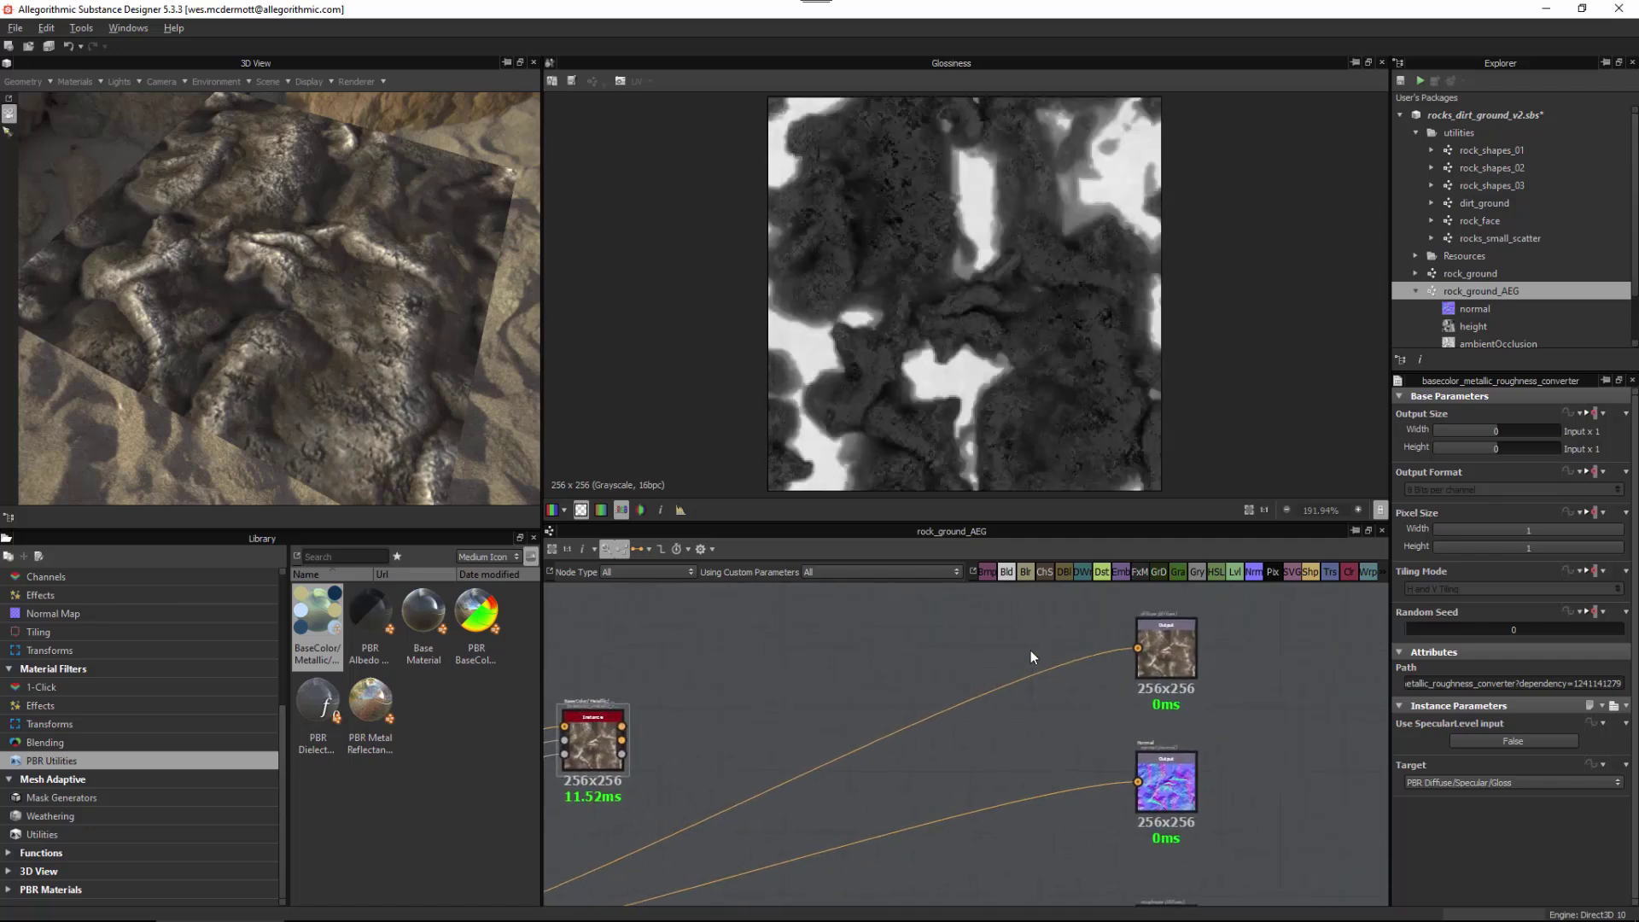
Step: Connect the converter's Diffuse to the diffuse output and survey the output nodes
click(1171, 653)
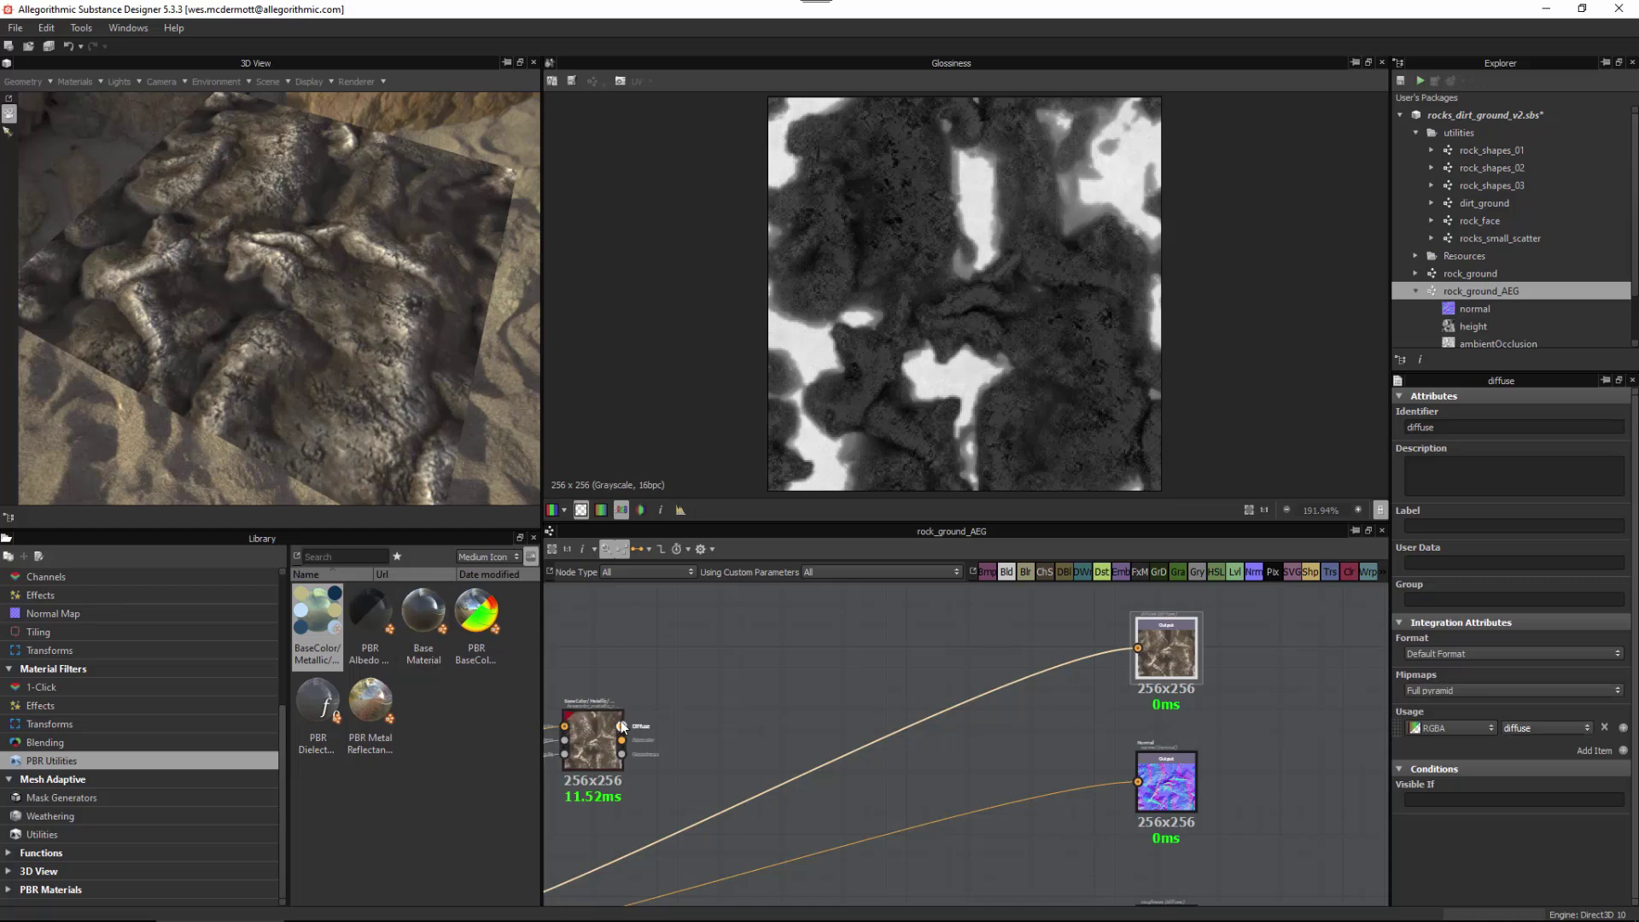
drag(674, 621, 1138, 648)
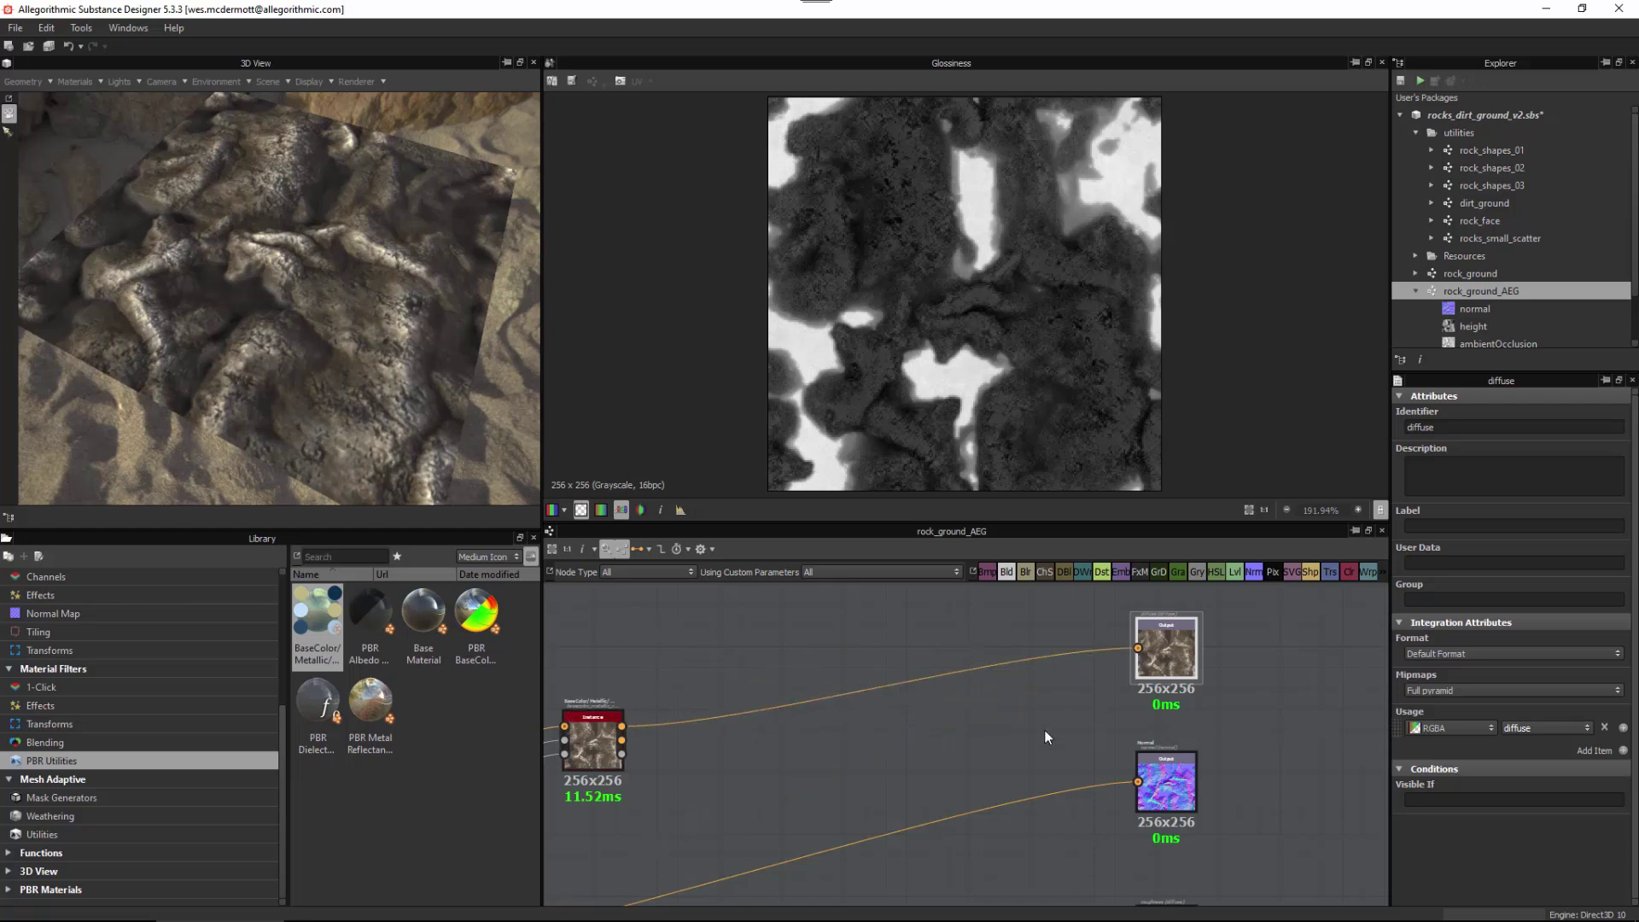
middle_drag(1025, 729, 1016, 619)
click(1156, 674)
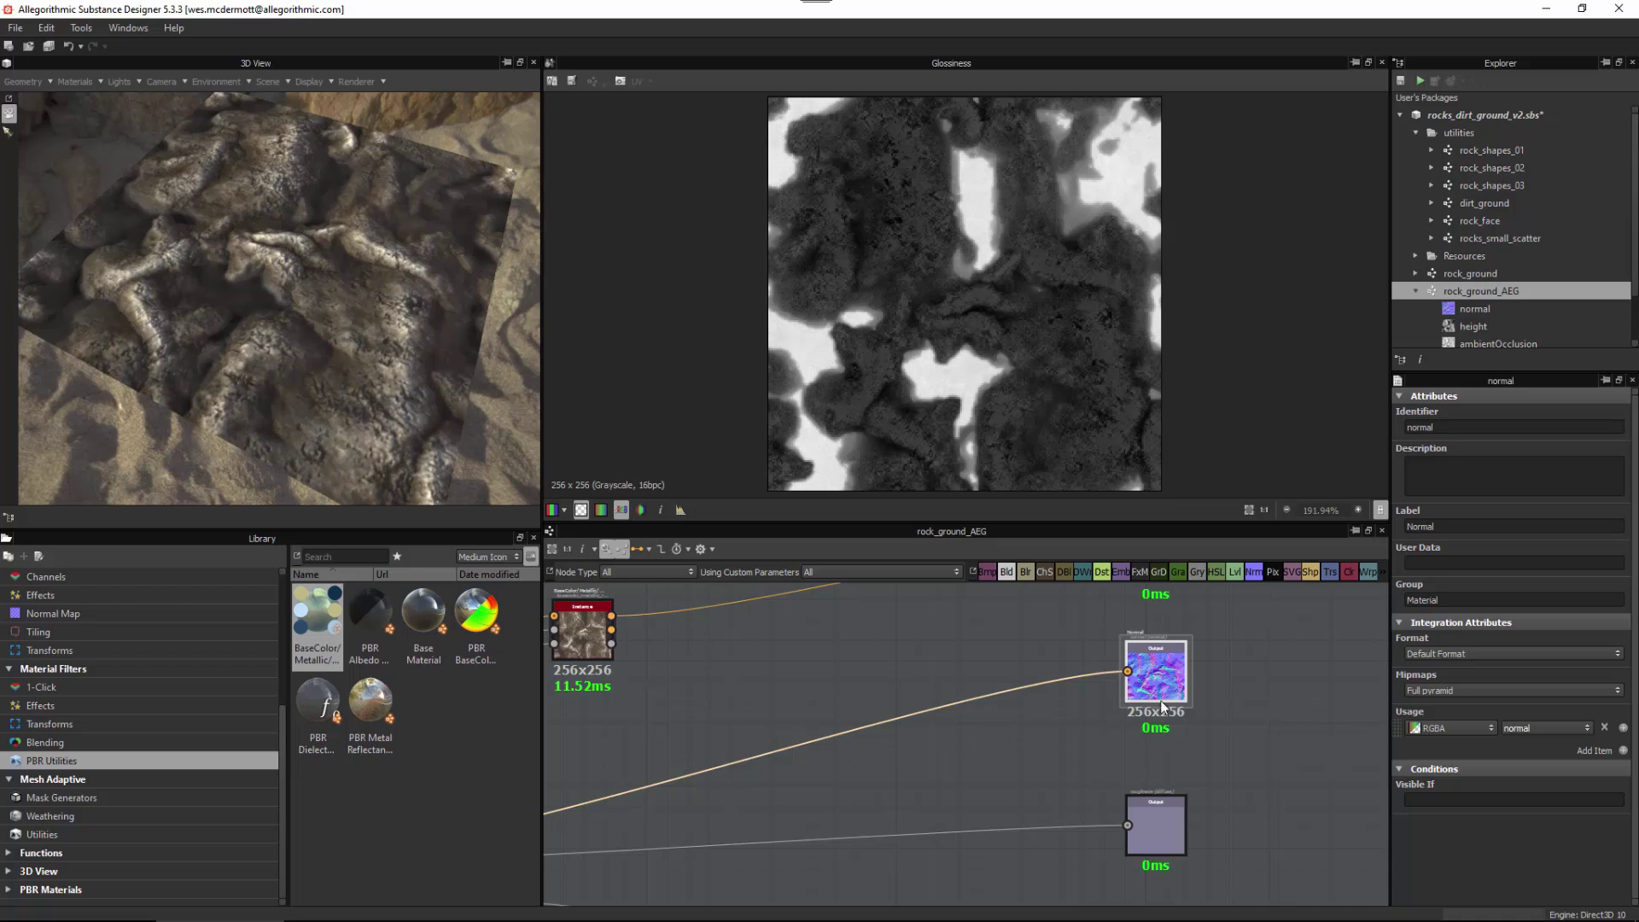
scroll(1067, 756, down, 2)
middle_drag(1072, 750, 1110, 772)
scroll(1120, 777, up, 1)
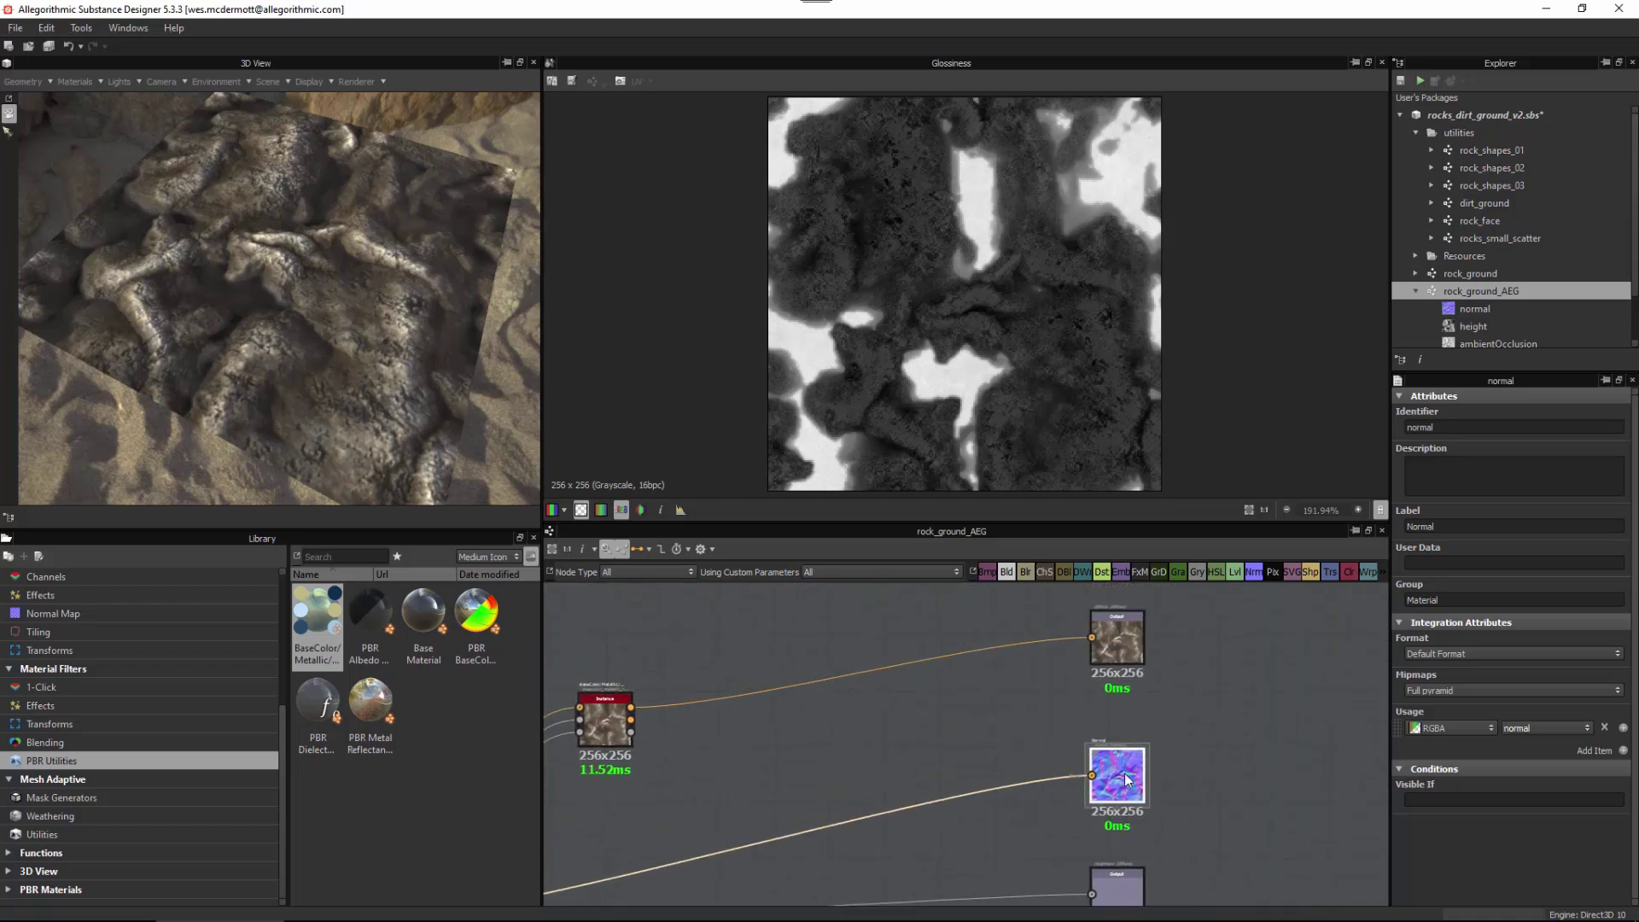
Step: Add a new Output node to the graph through the 'out' node search
key(space)
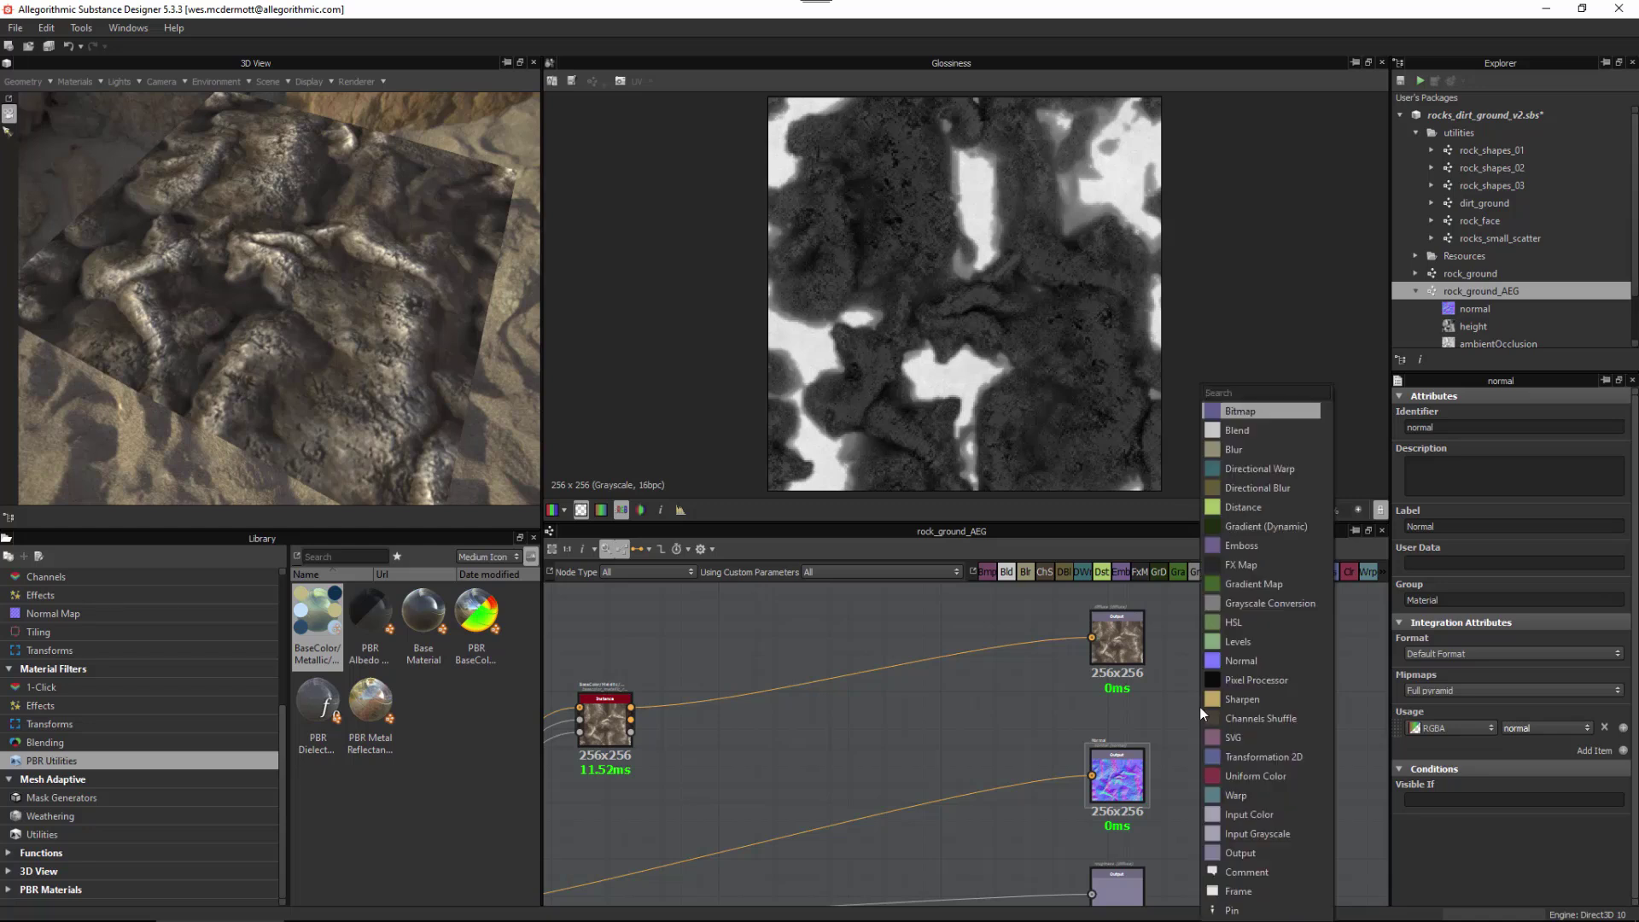
text(out)
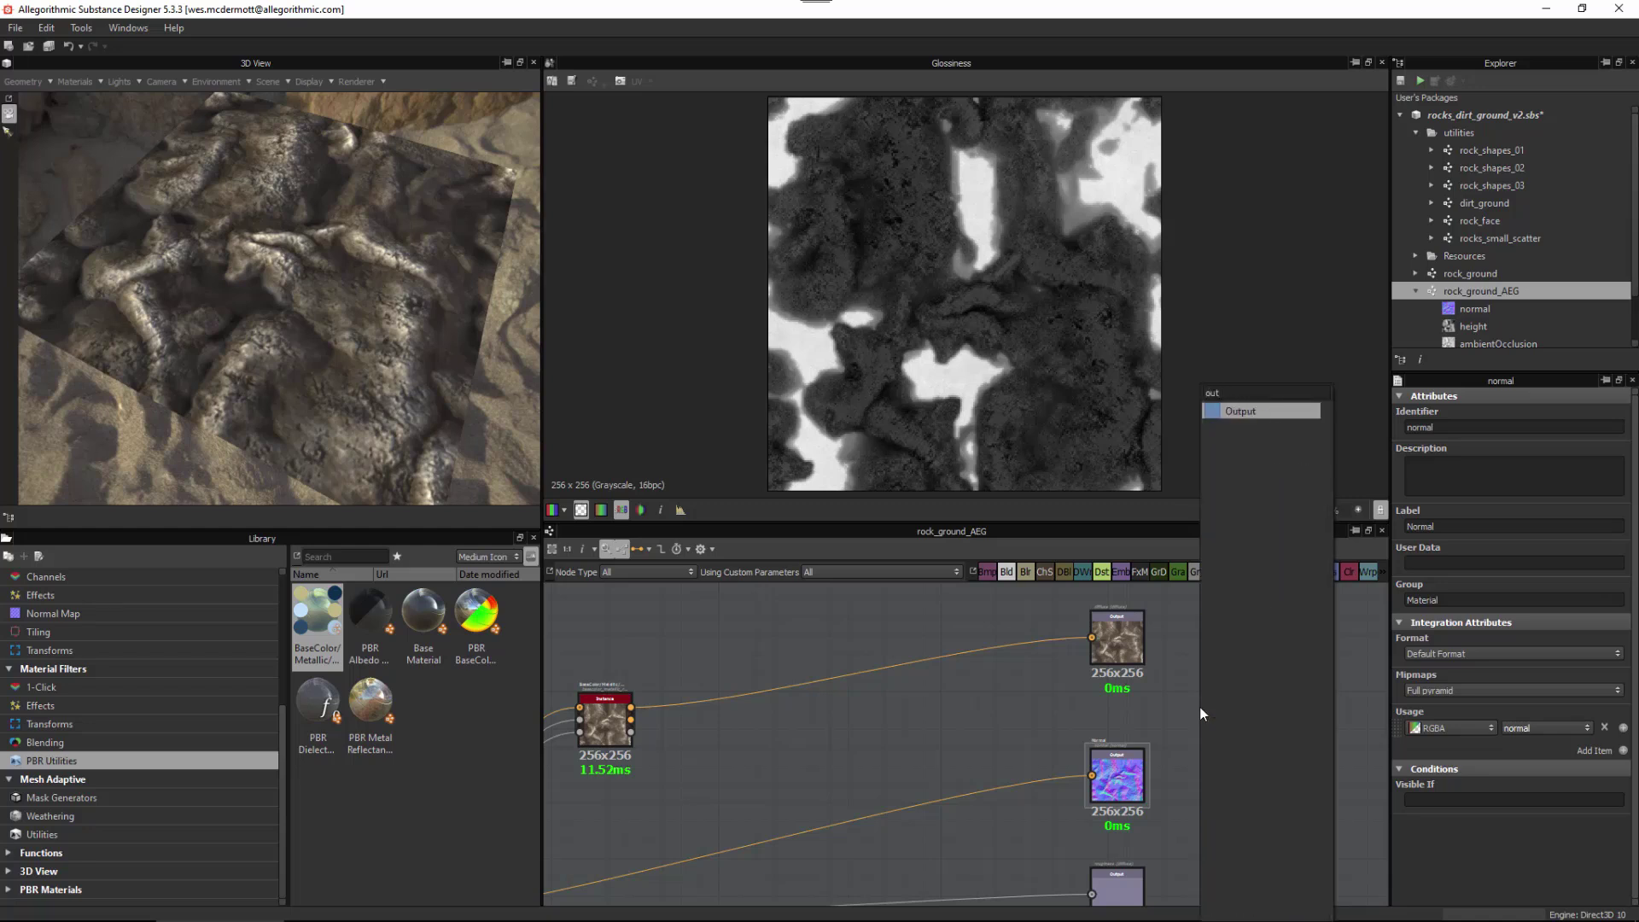
click(1239, 413)
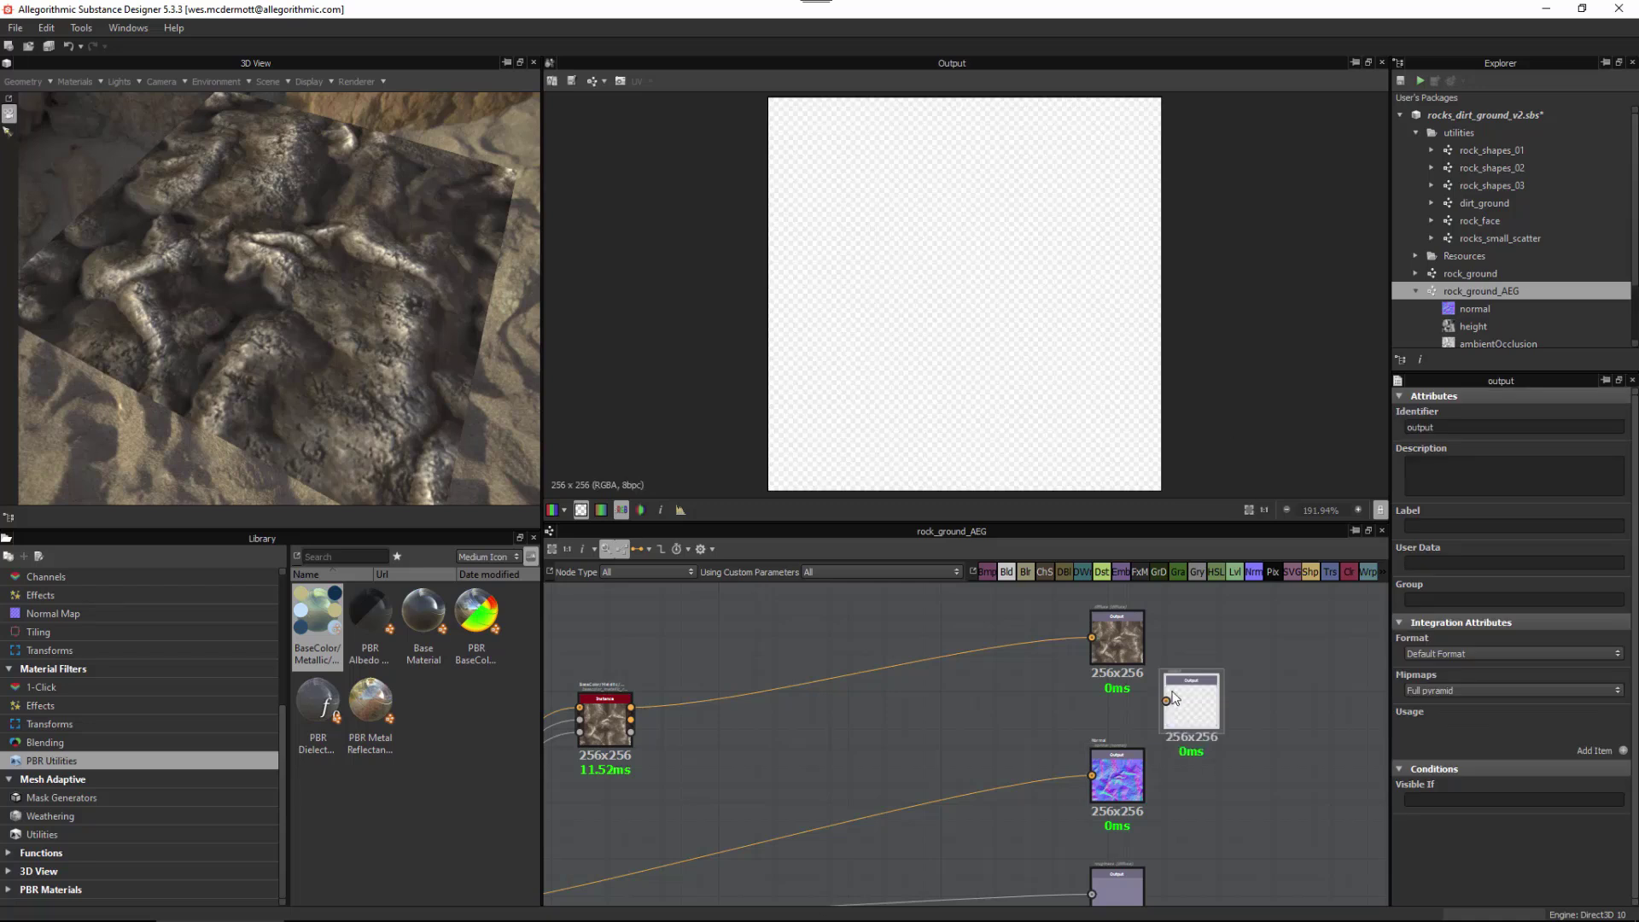
Step: Make the new output a 'specular' usage and identifier, fed by the converter's Specular
drag(1125, 774, 1125, 811)
drag(1159, 739, 1084, 748)
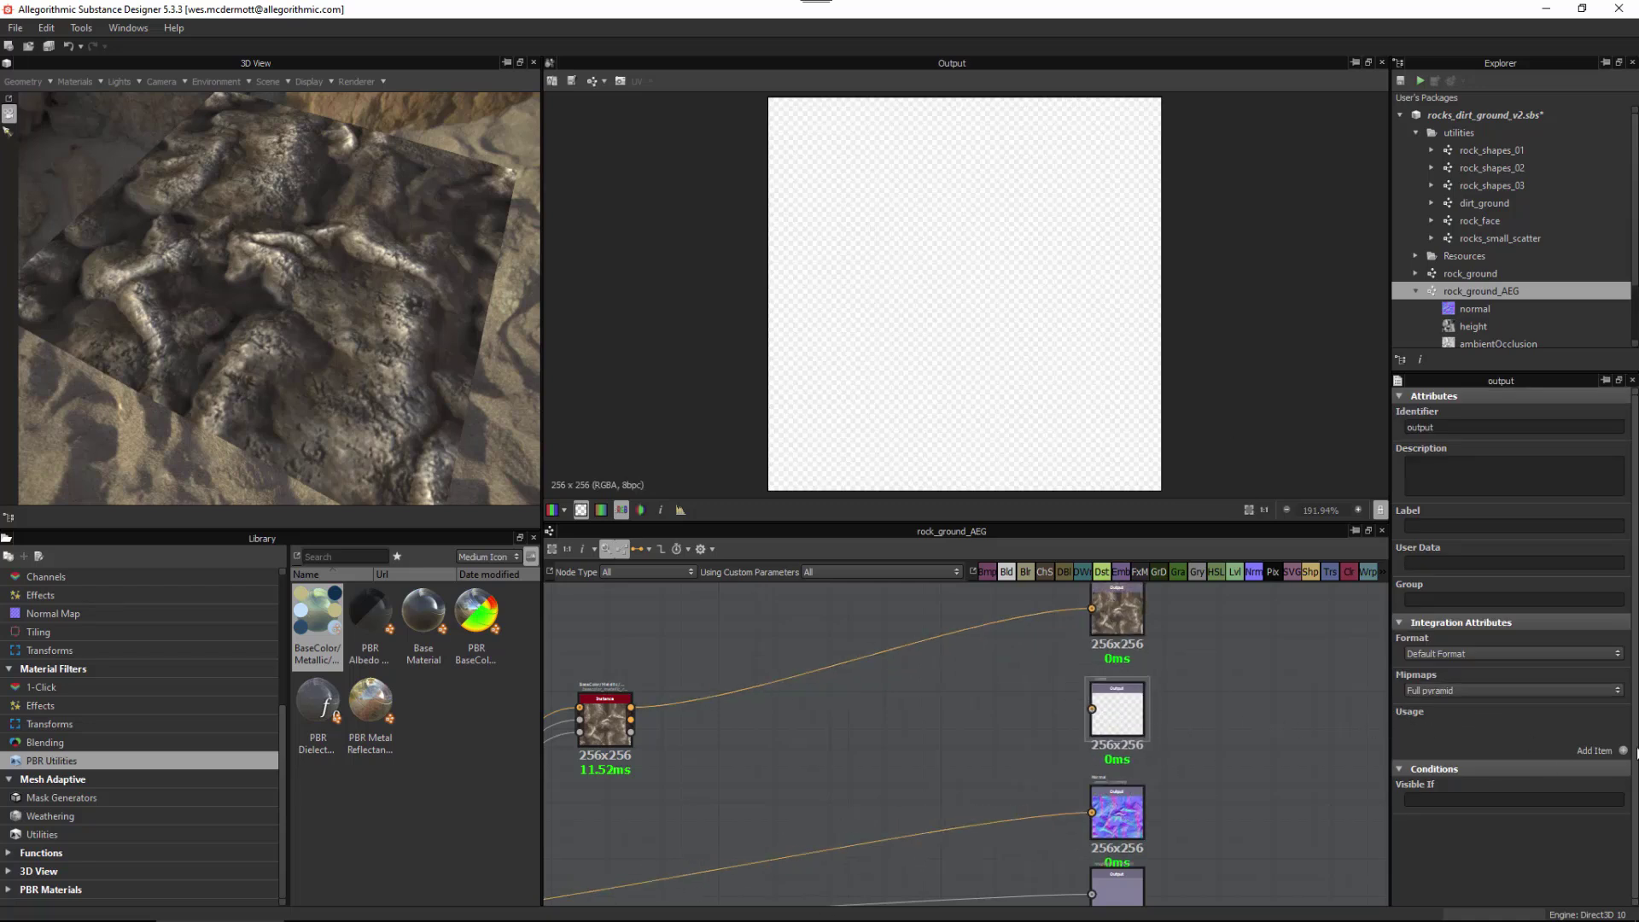
click(1617, 750)
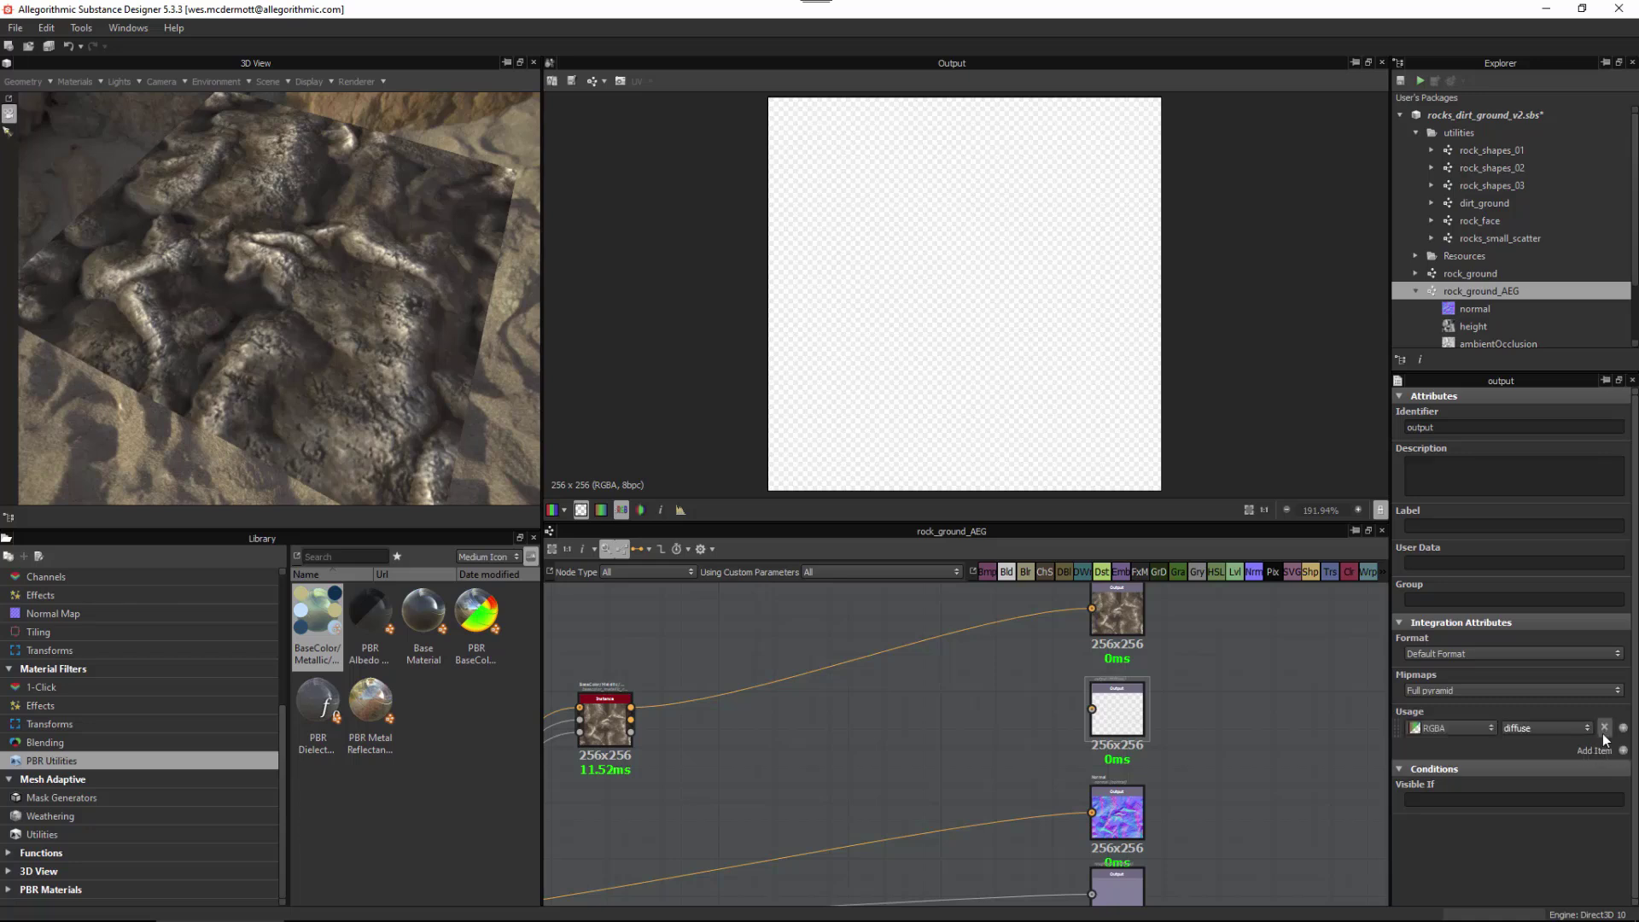
click(1528, 727)
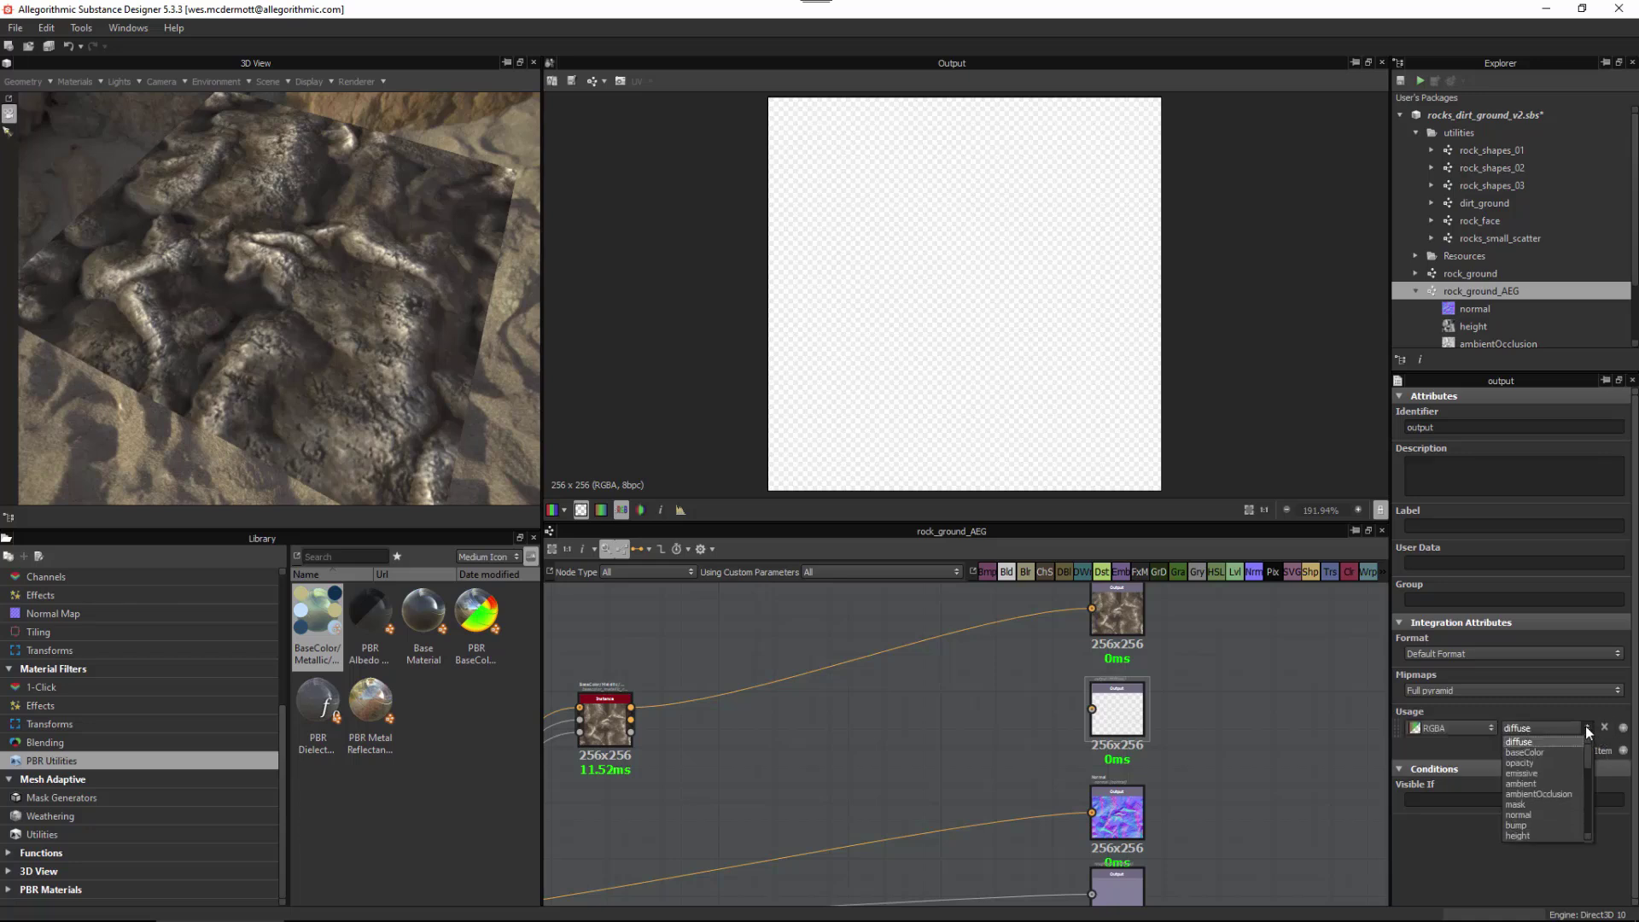
drag(1587, 754, 1589, 772)
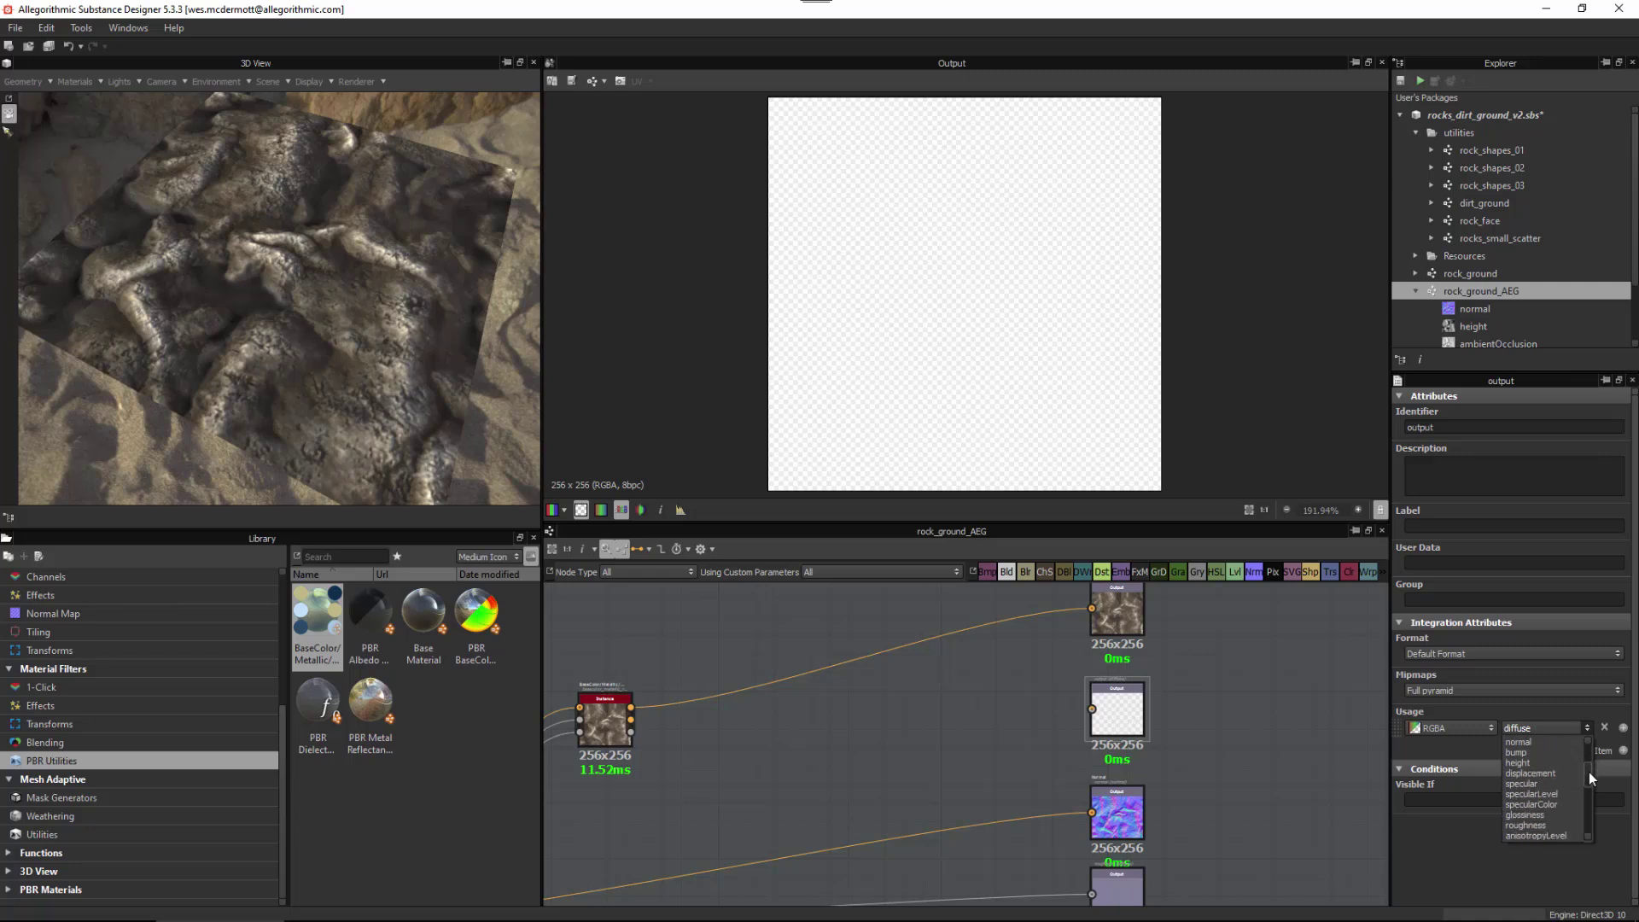
click(1519, 784)
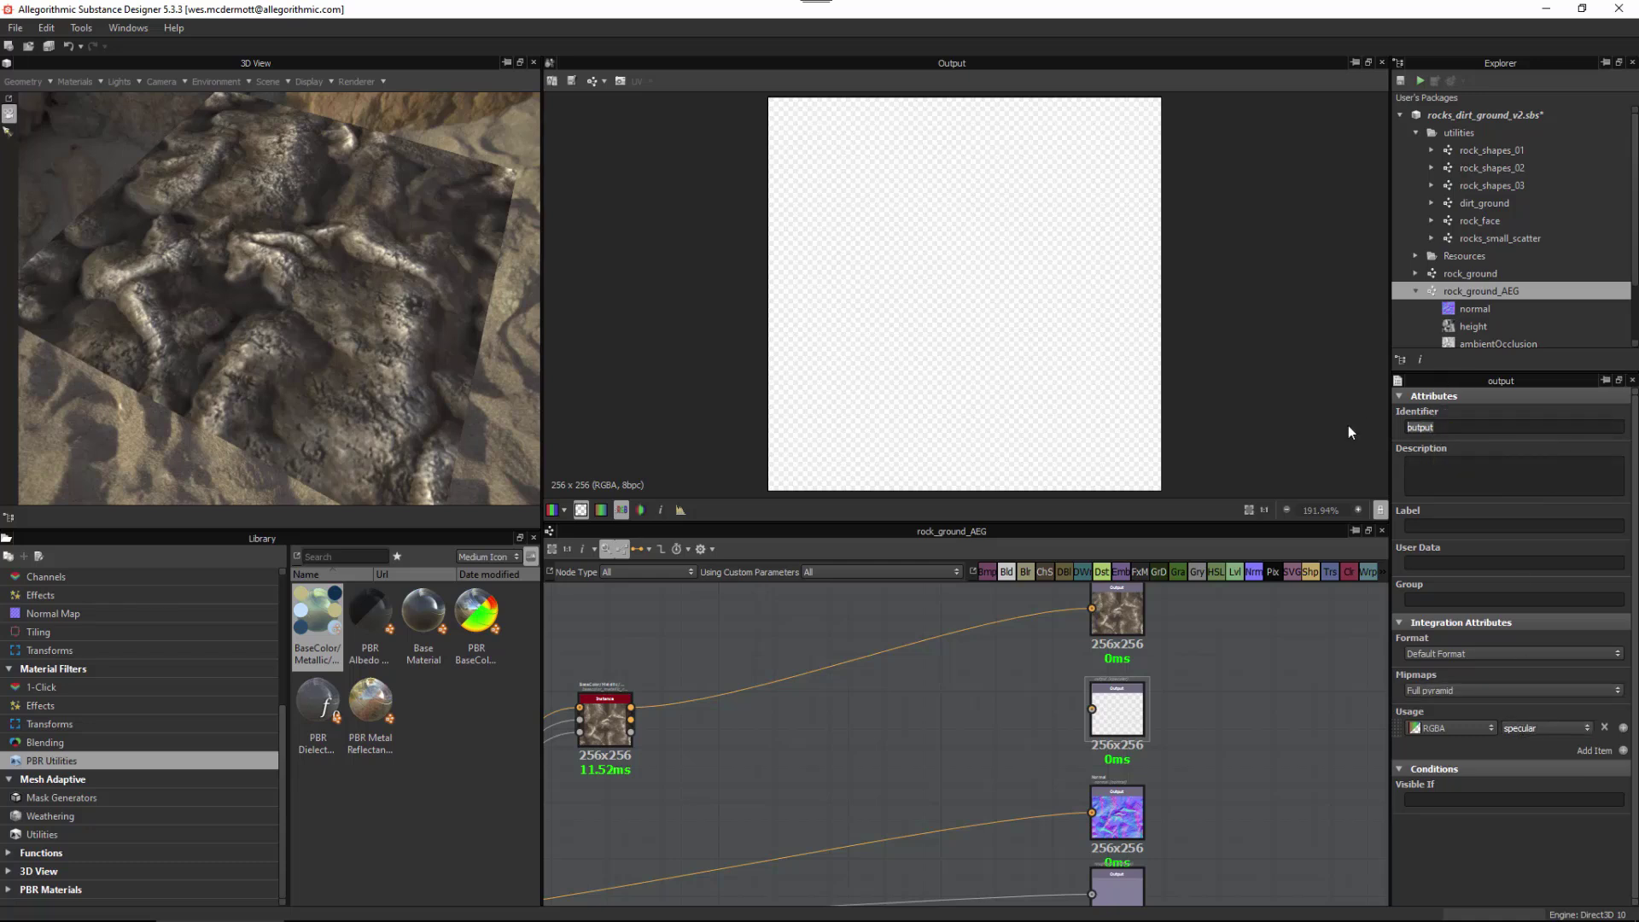
text(specular)
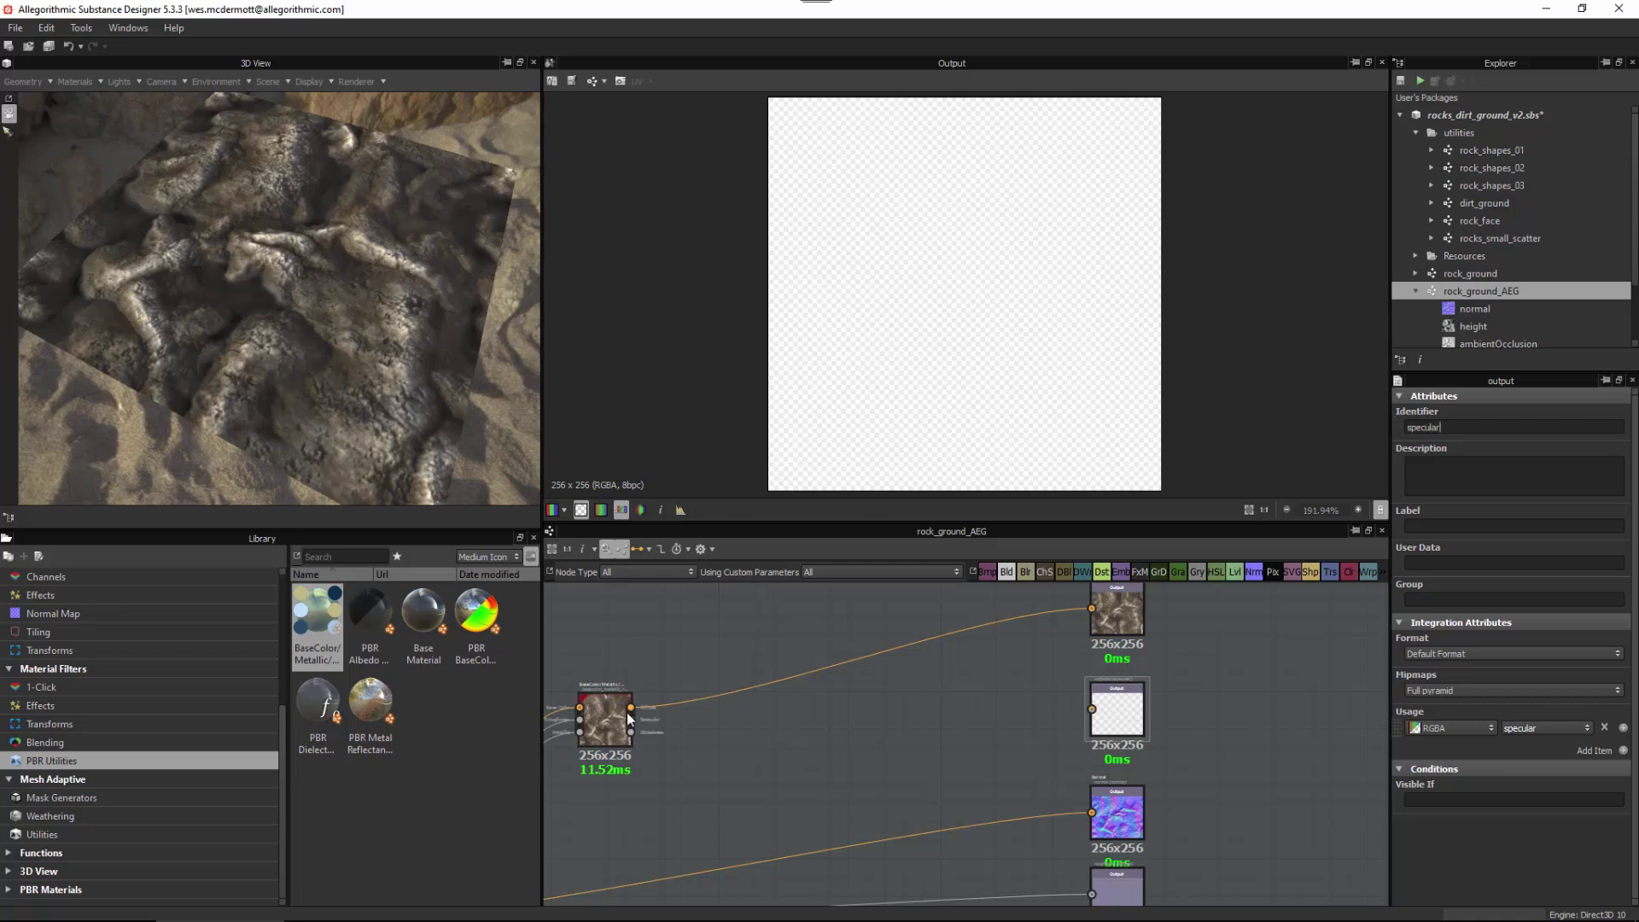
drag(1062, 739, 1091, 709)
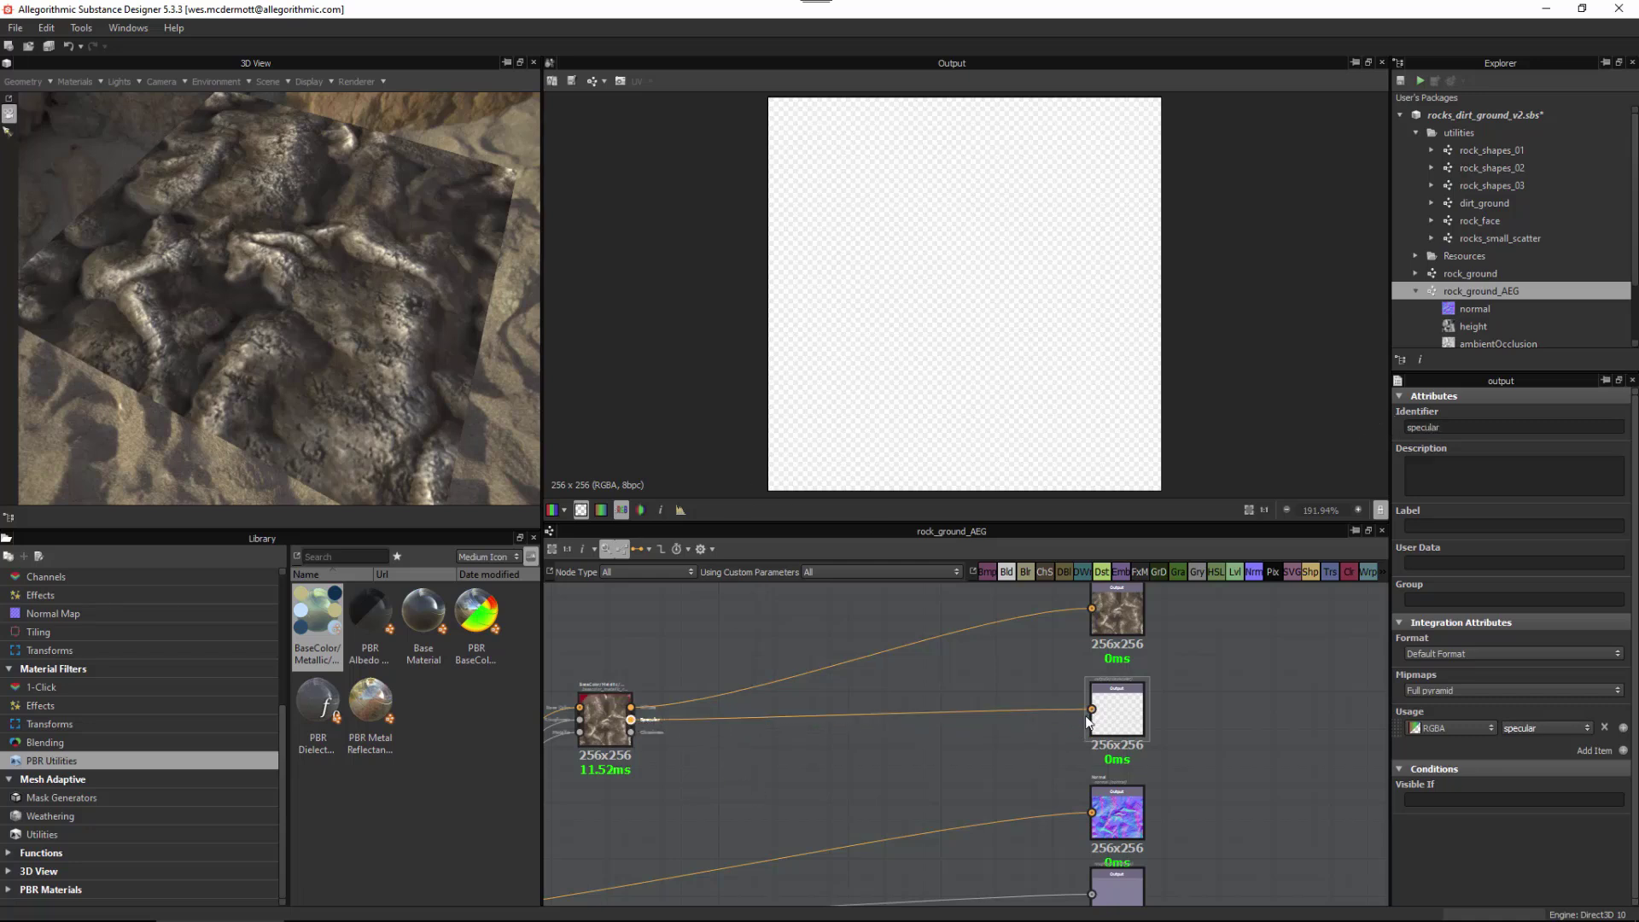
Step: Preview the diffuse and specular outputs, then delete the roughness output node
double_click(1124, 614)
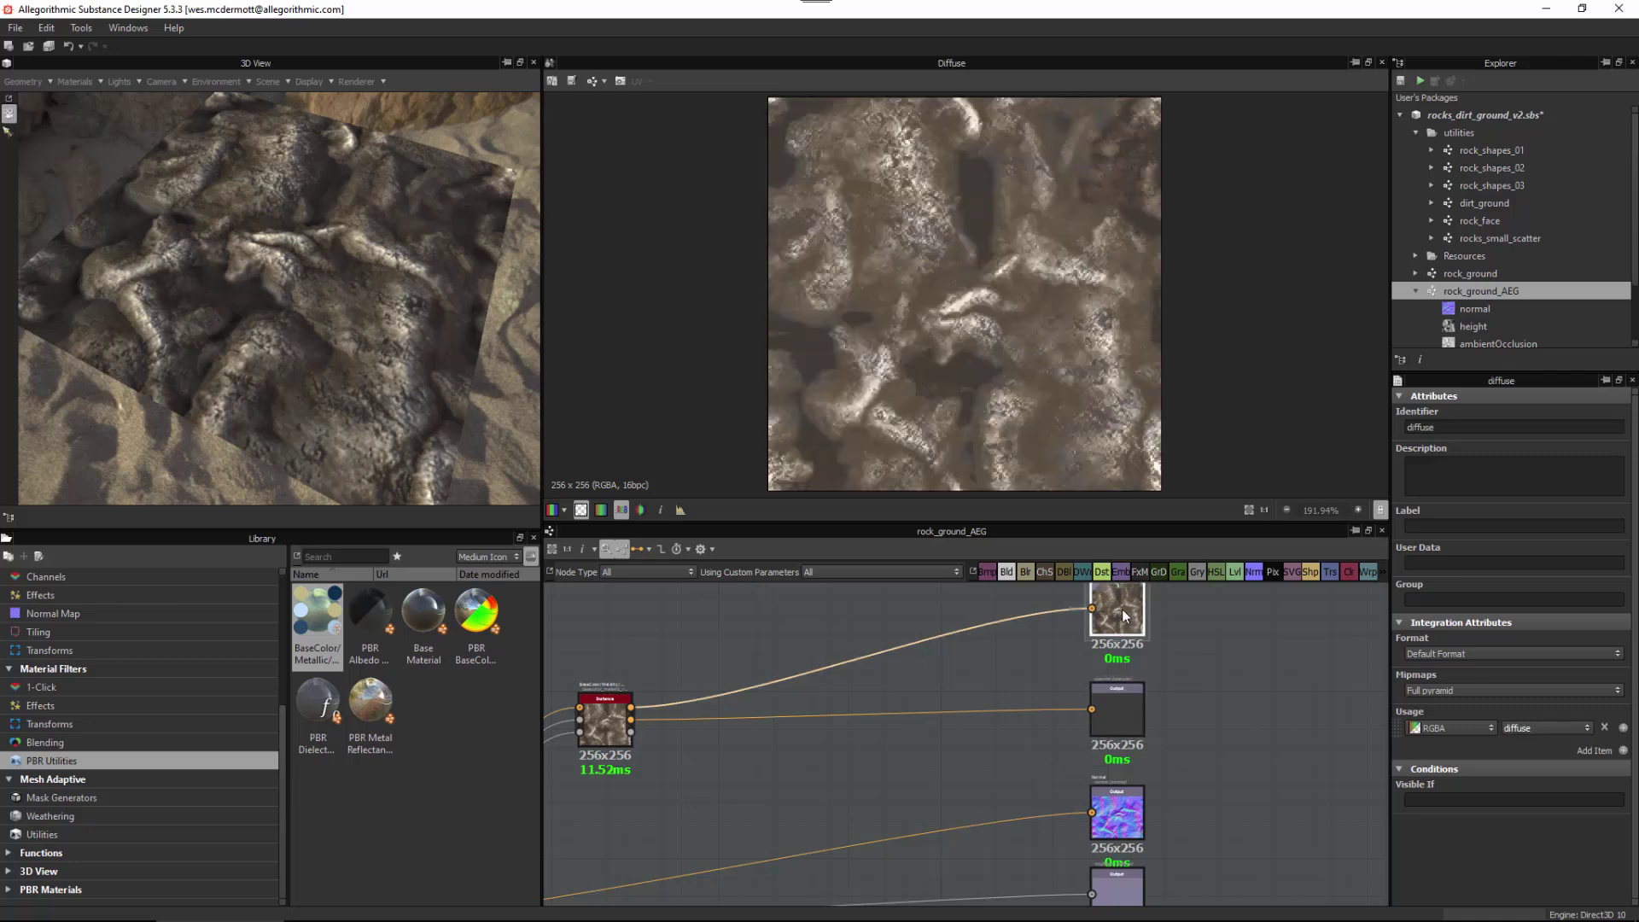
double_click(1121, 710)
scroll(1049, 741, up, 4)
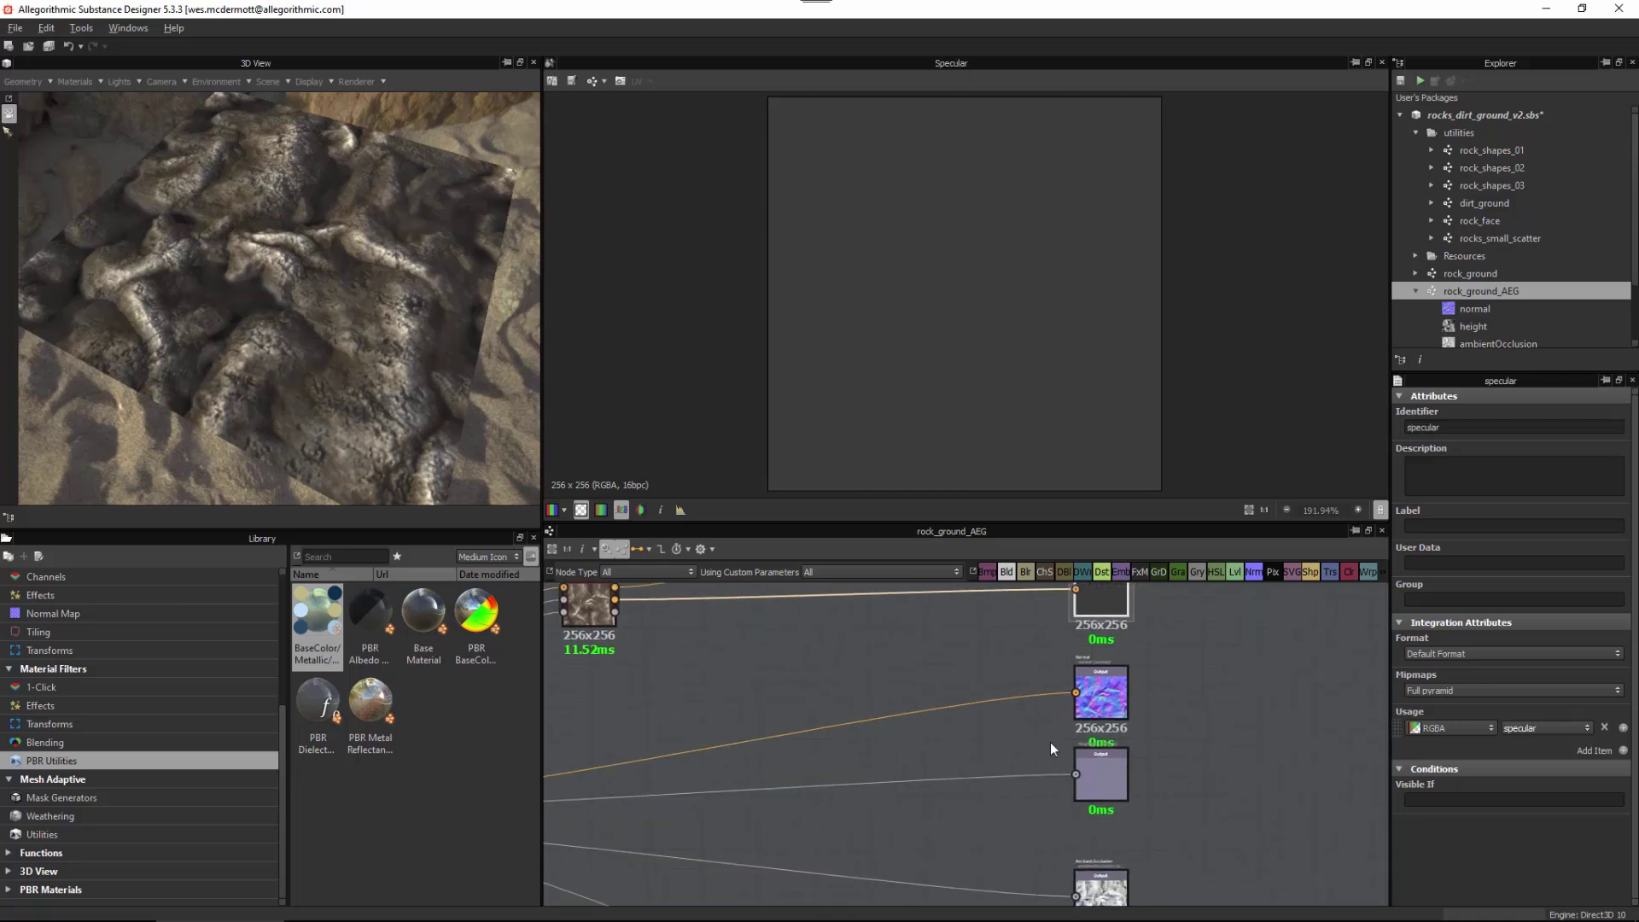
scroll(1028, 708, down, 4)
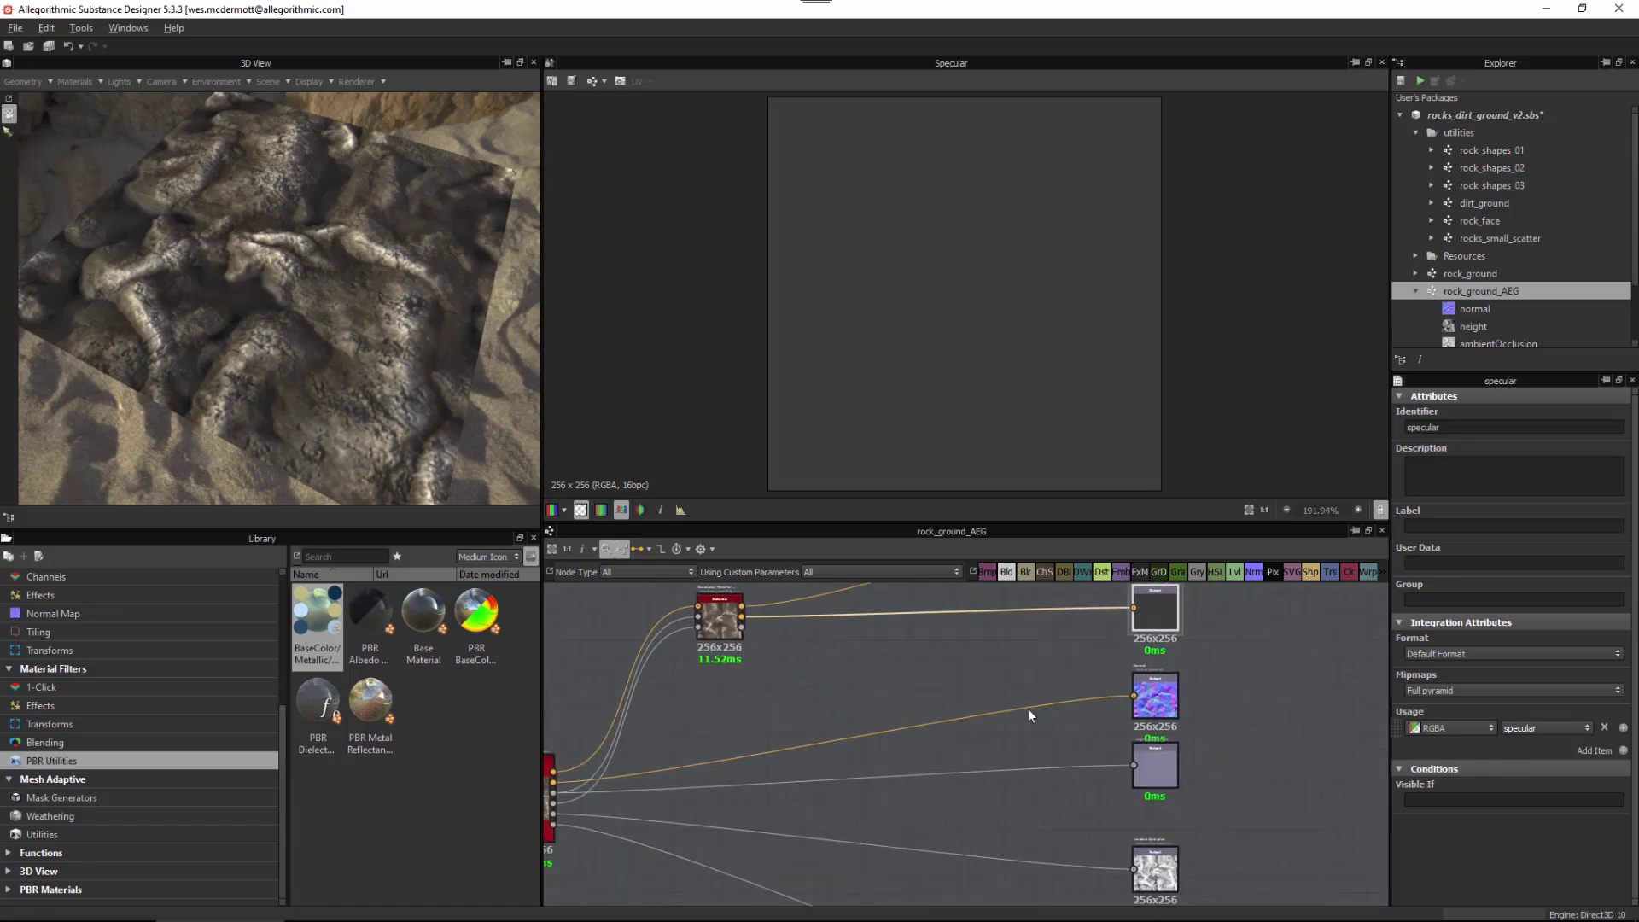
click(1148, 727)
key(Delete)
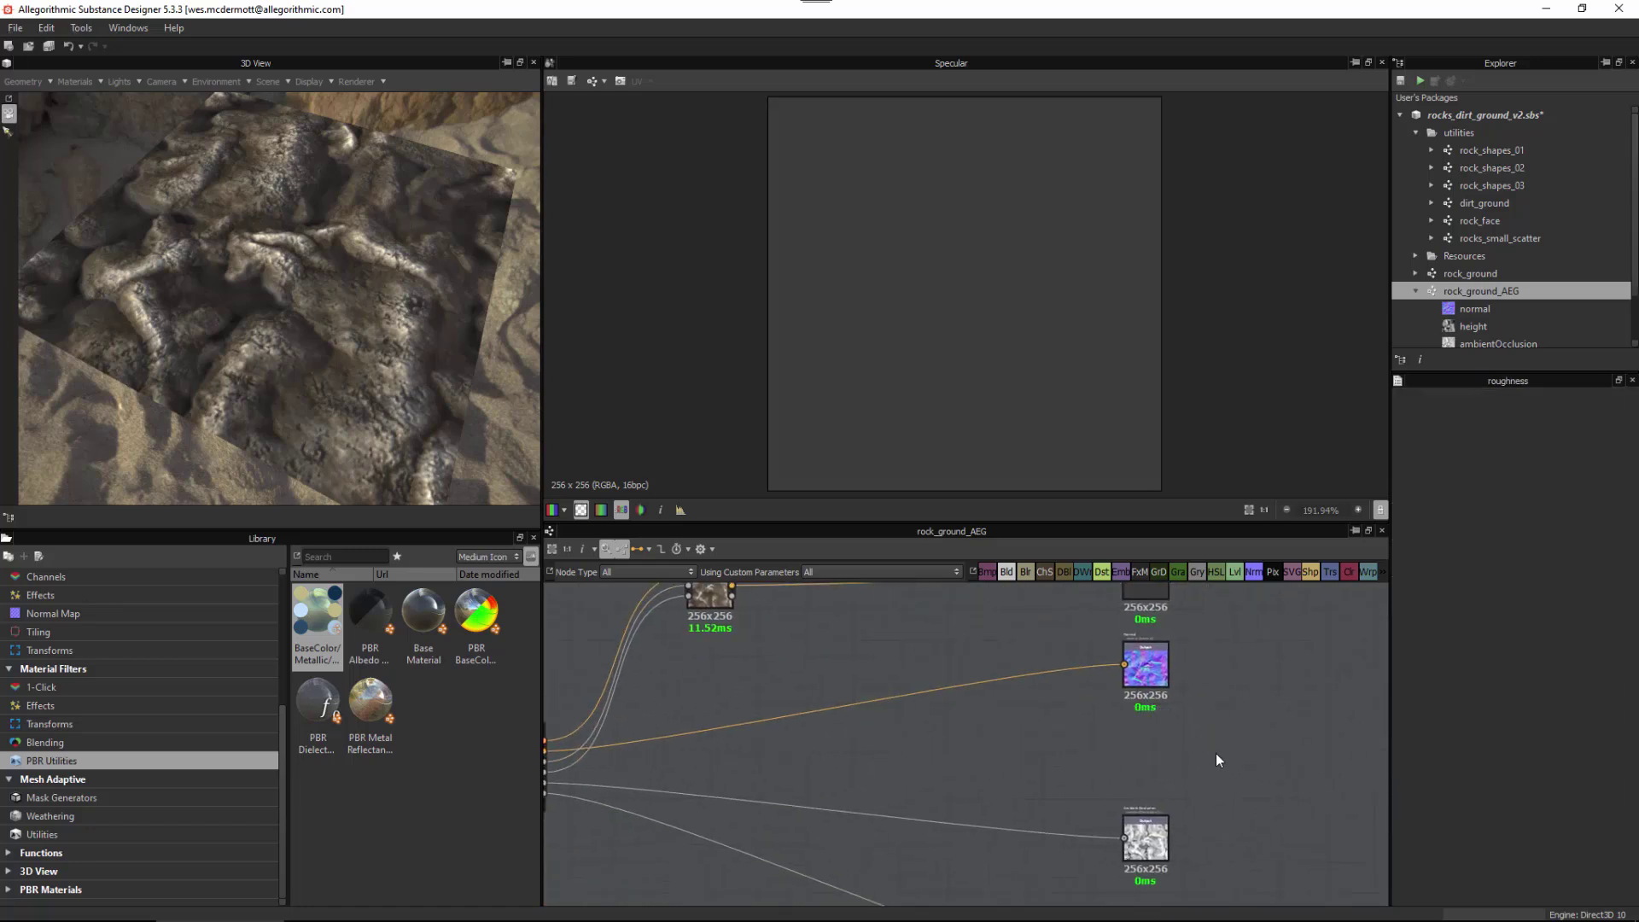
Step: Delete the ambient occlusion output node
middle_drag(1173, 827, 1180, 751)
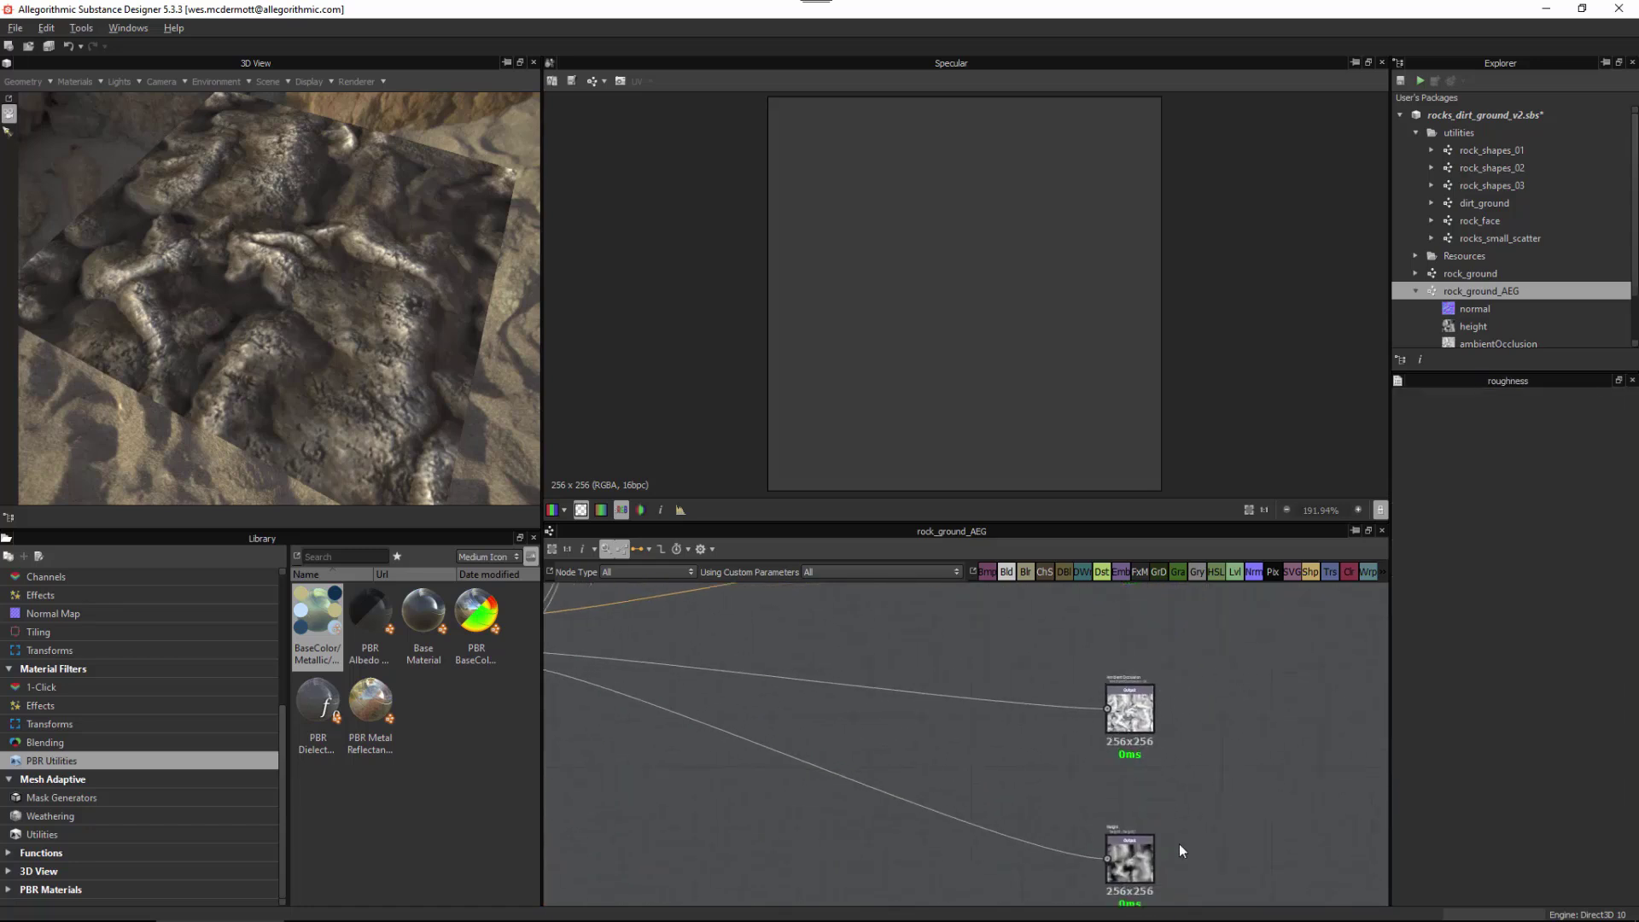
scroll(1159, 671, up, 3)
click(1159, 671)
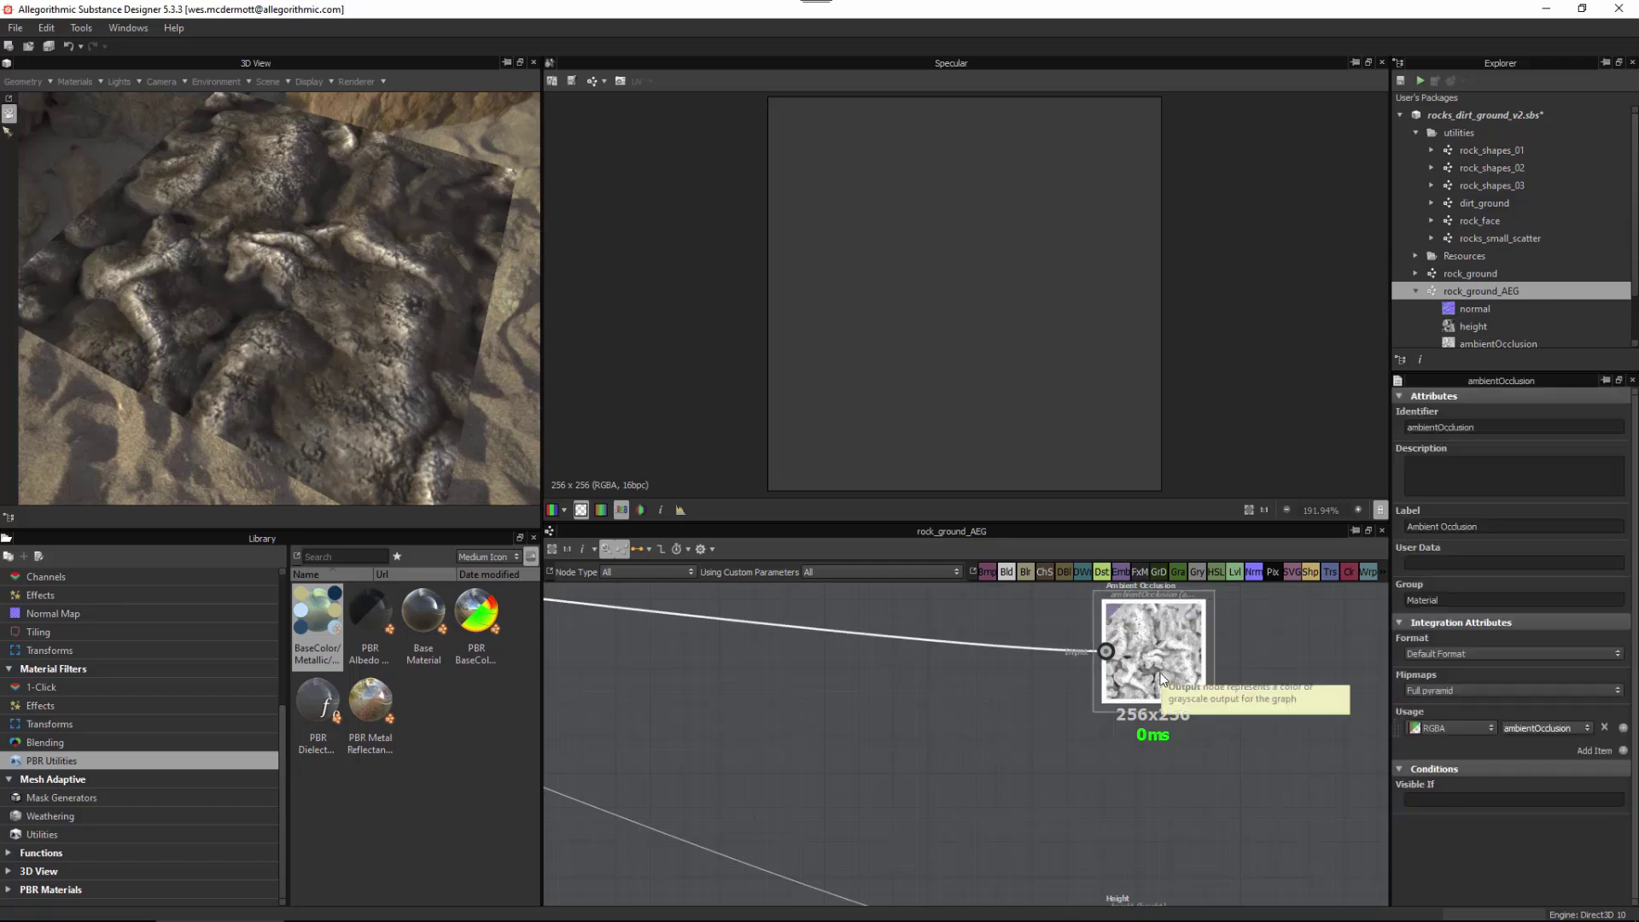
key(Delete)
scroll(1027, 638, down, 3)
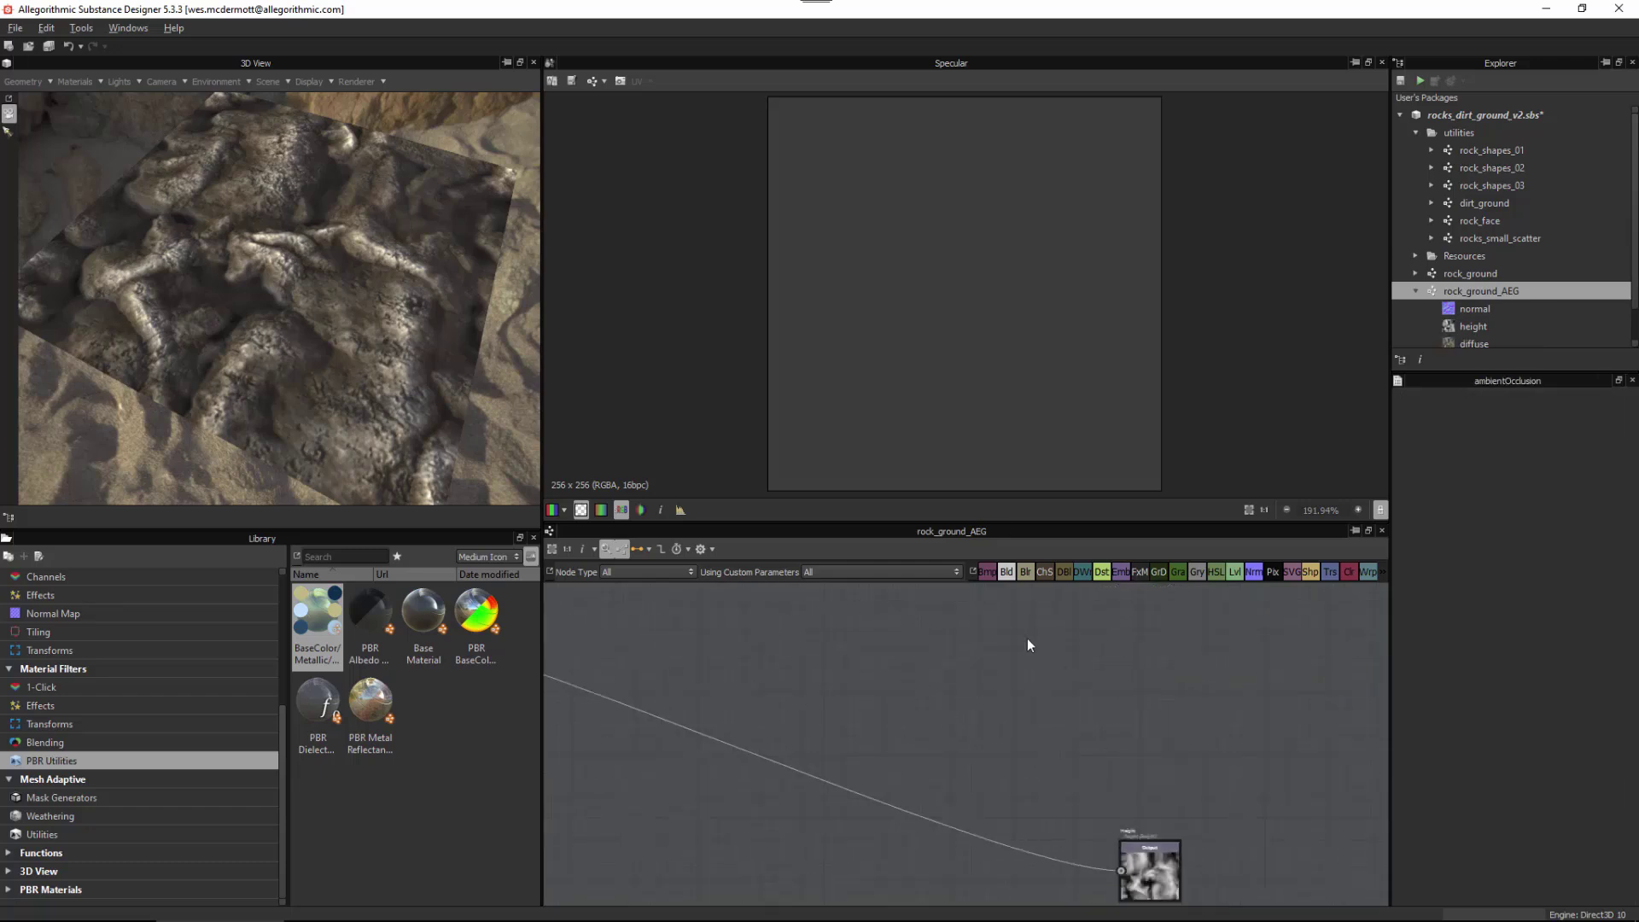
scroll(1152, 814, up, 3)
Step: Preview the converter's Glossiness map and nudge the normal output node upward
middle_drag(1152, 814, 1172, 849)
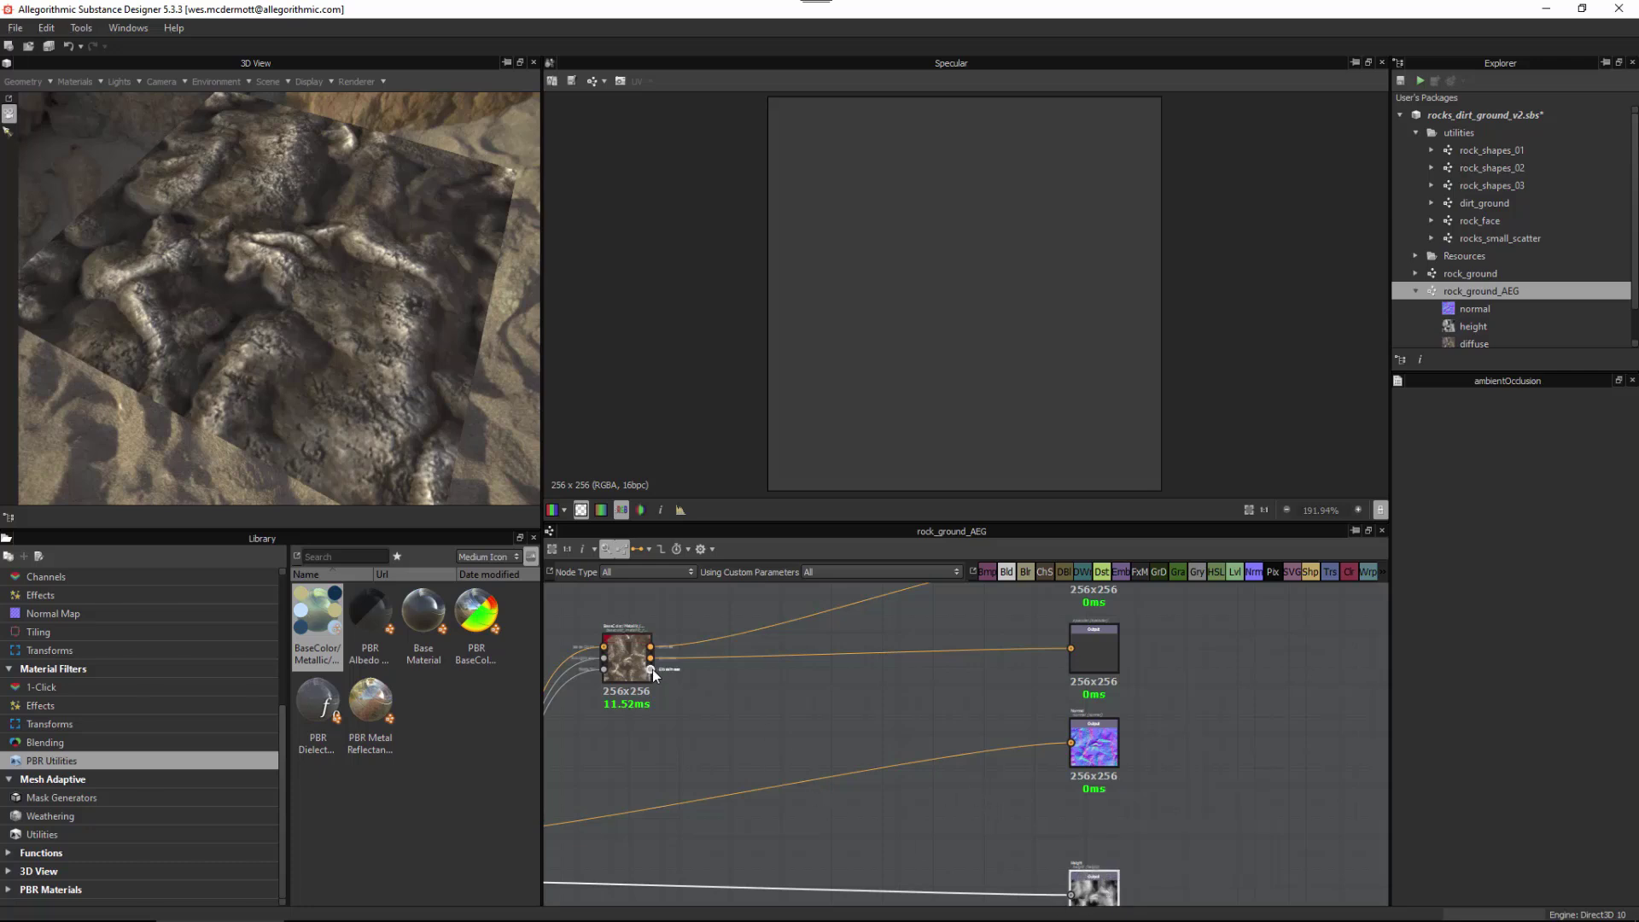
scroll(700, 717, up, 3)
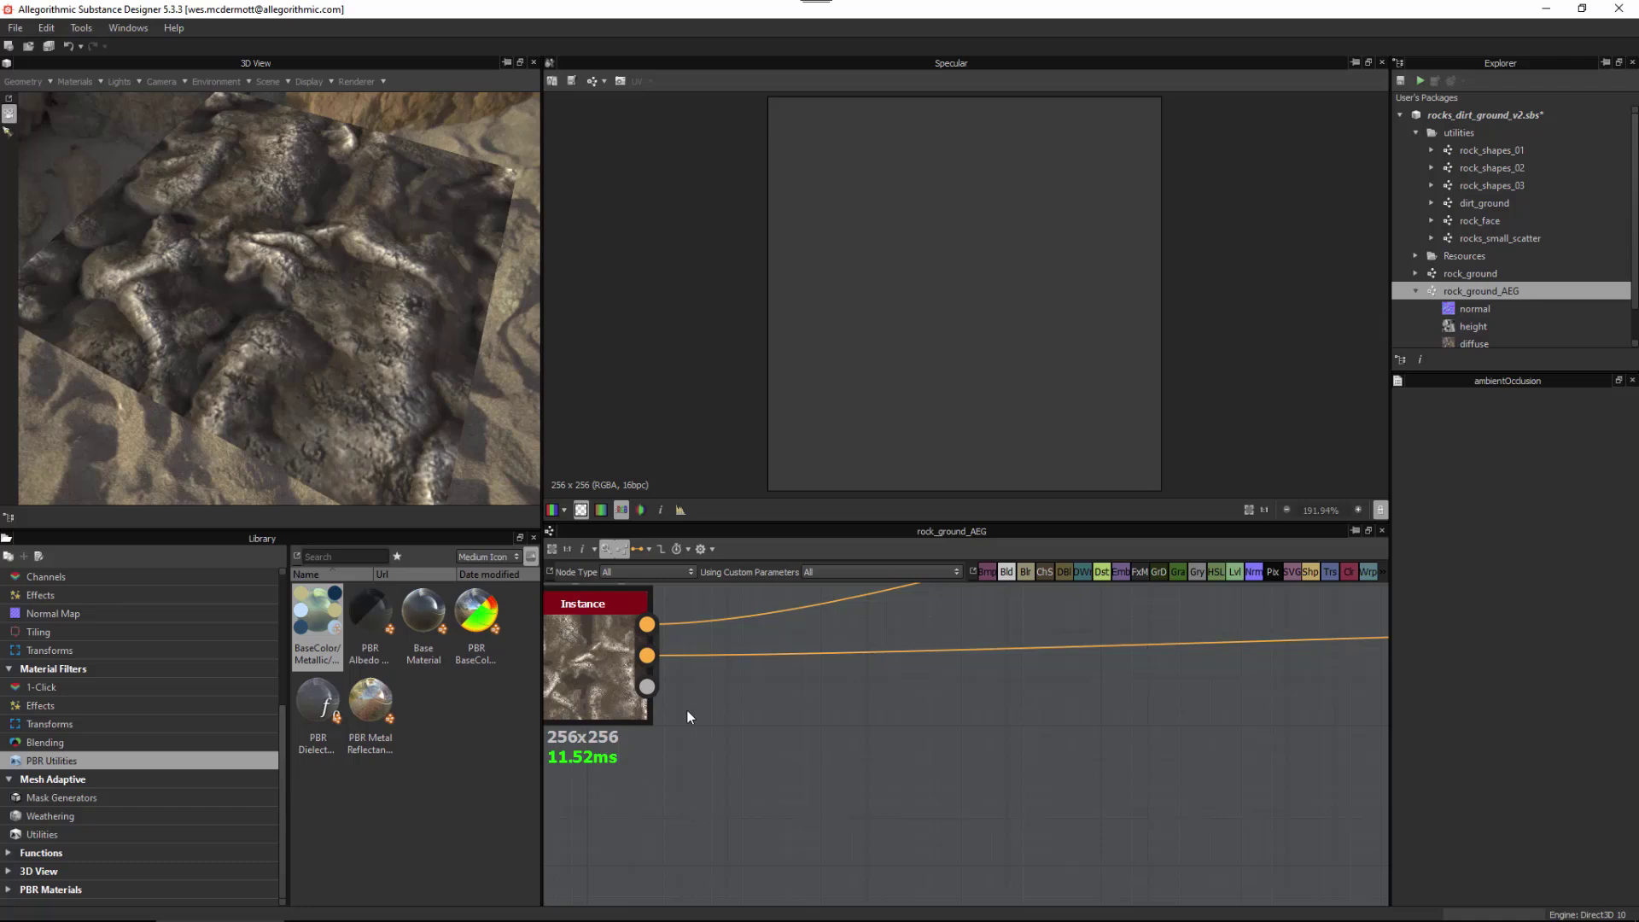
click(647, 686)
middle_drag(940, 791, 890, 770)
scroll(944, 795, down, 2)
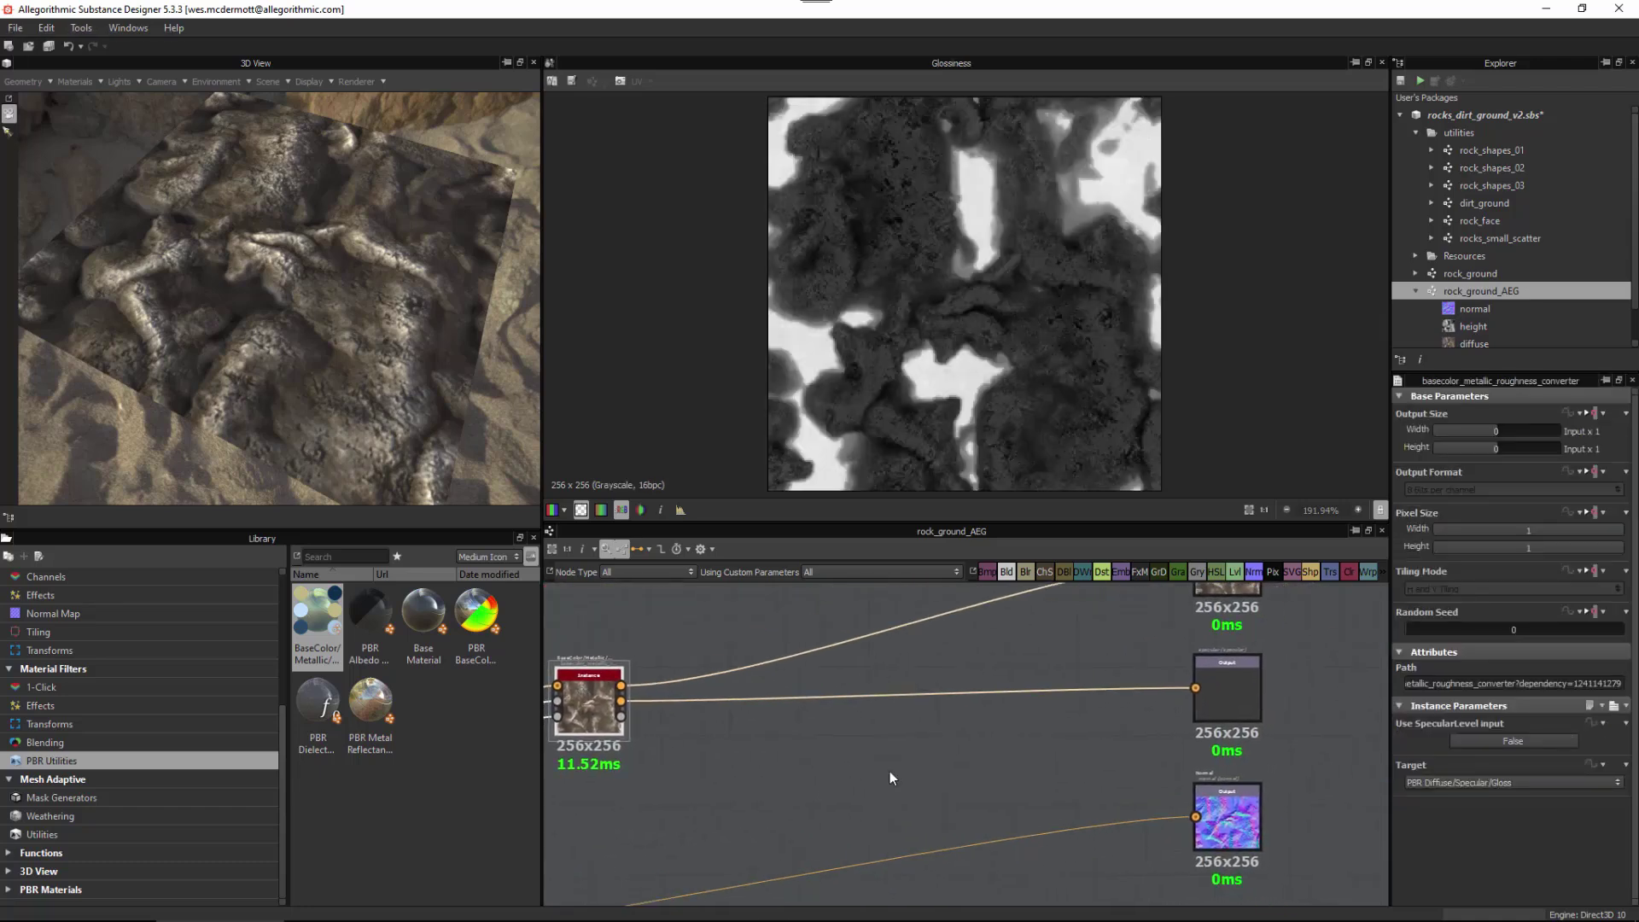
middle_drag(996, 799, 1024, 744)
drag(1242, 772, 1242, 759)
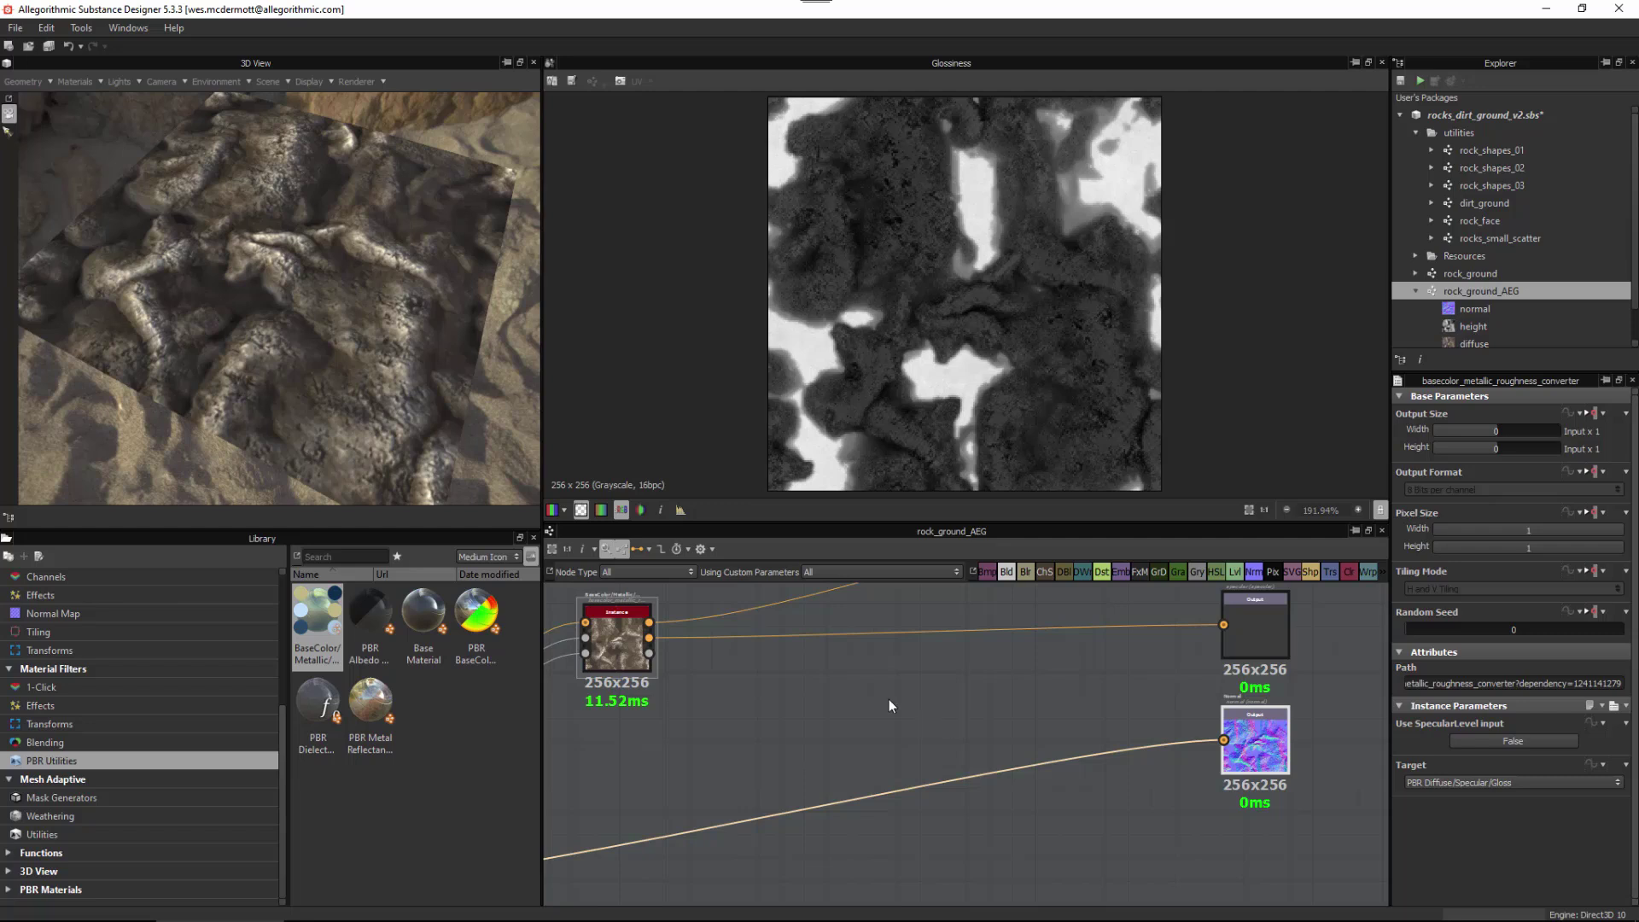
click(857, 677)
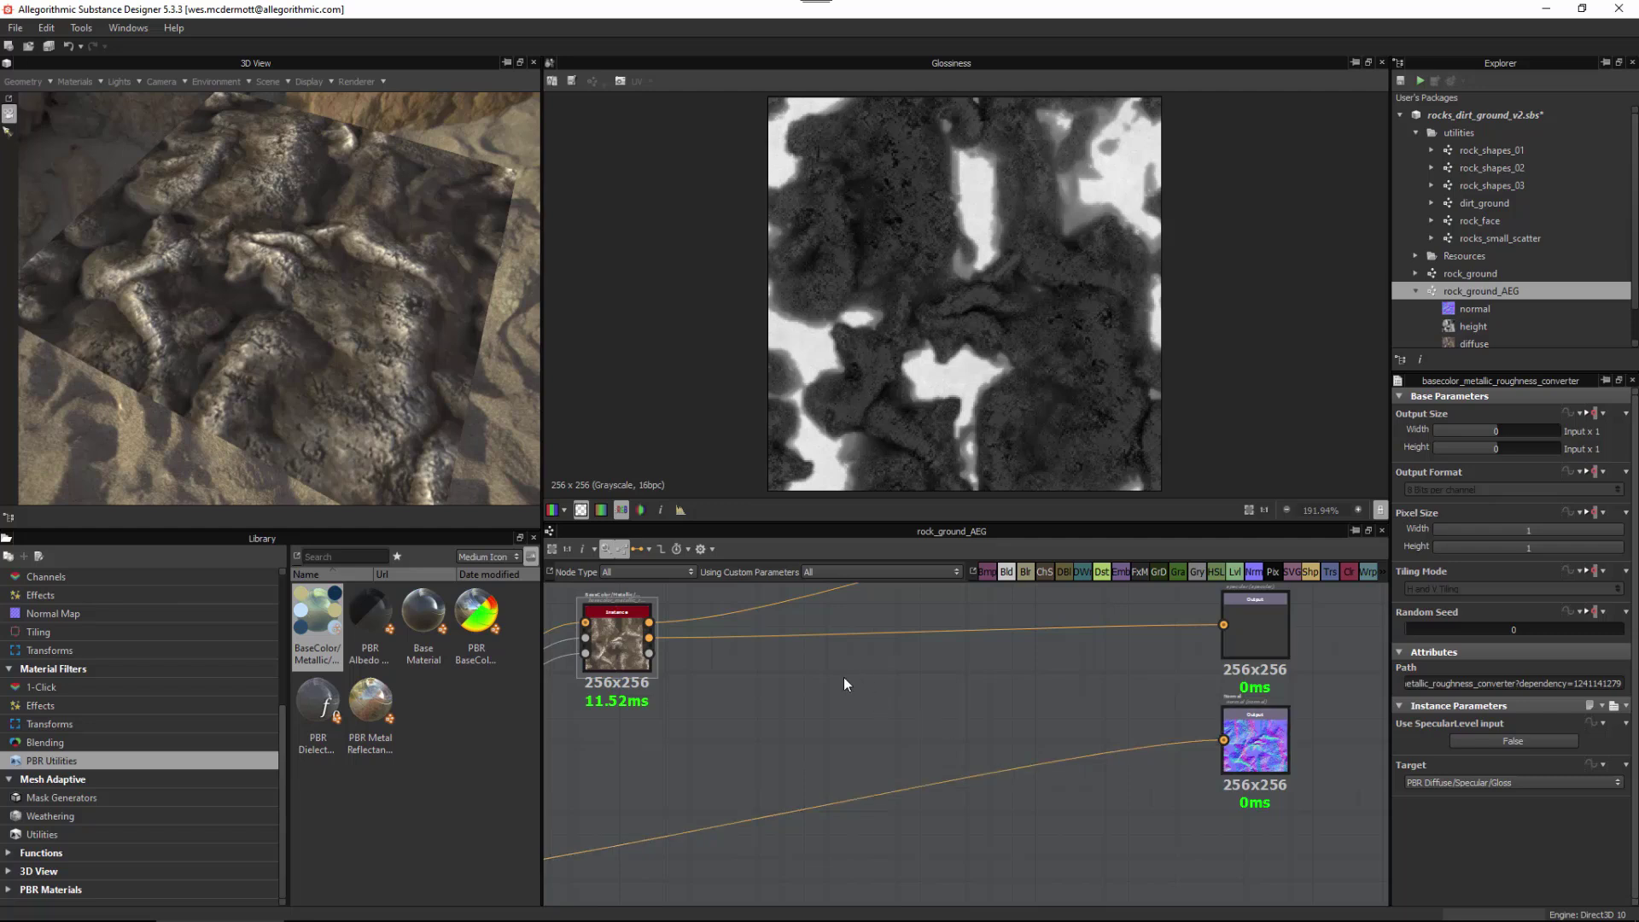
Step: Add an RGB-A Merge node to the graph and move it right
key(space)
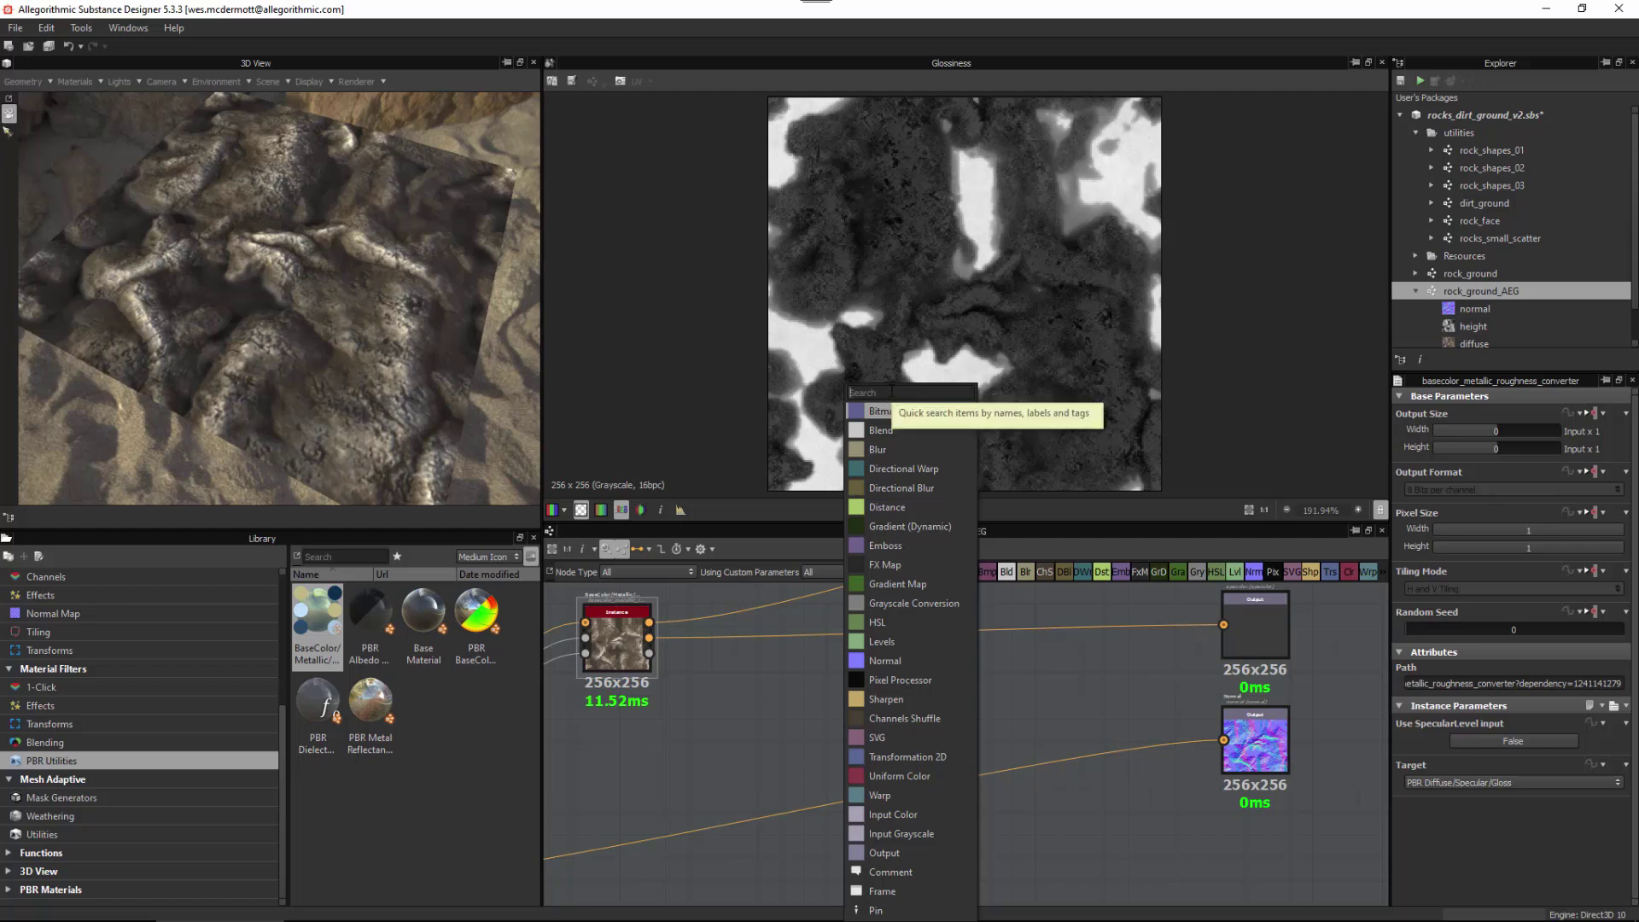
text(rgb)
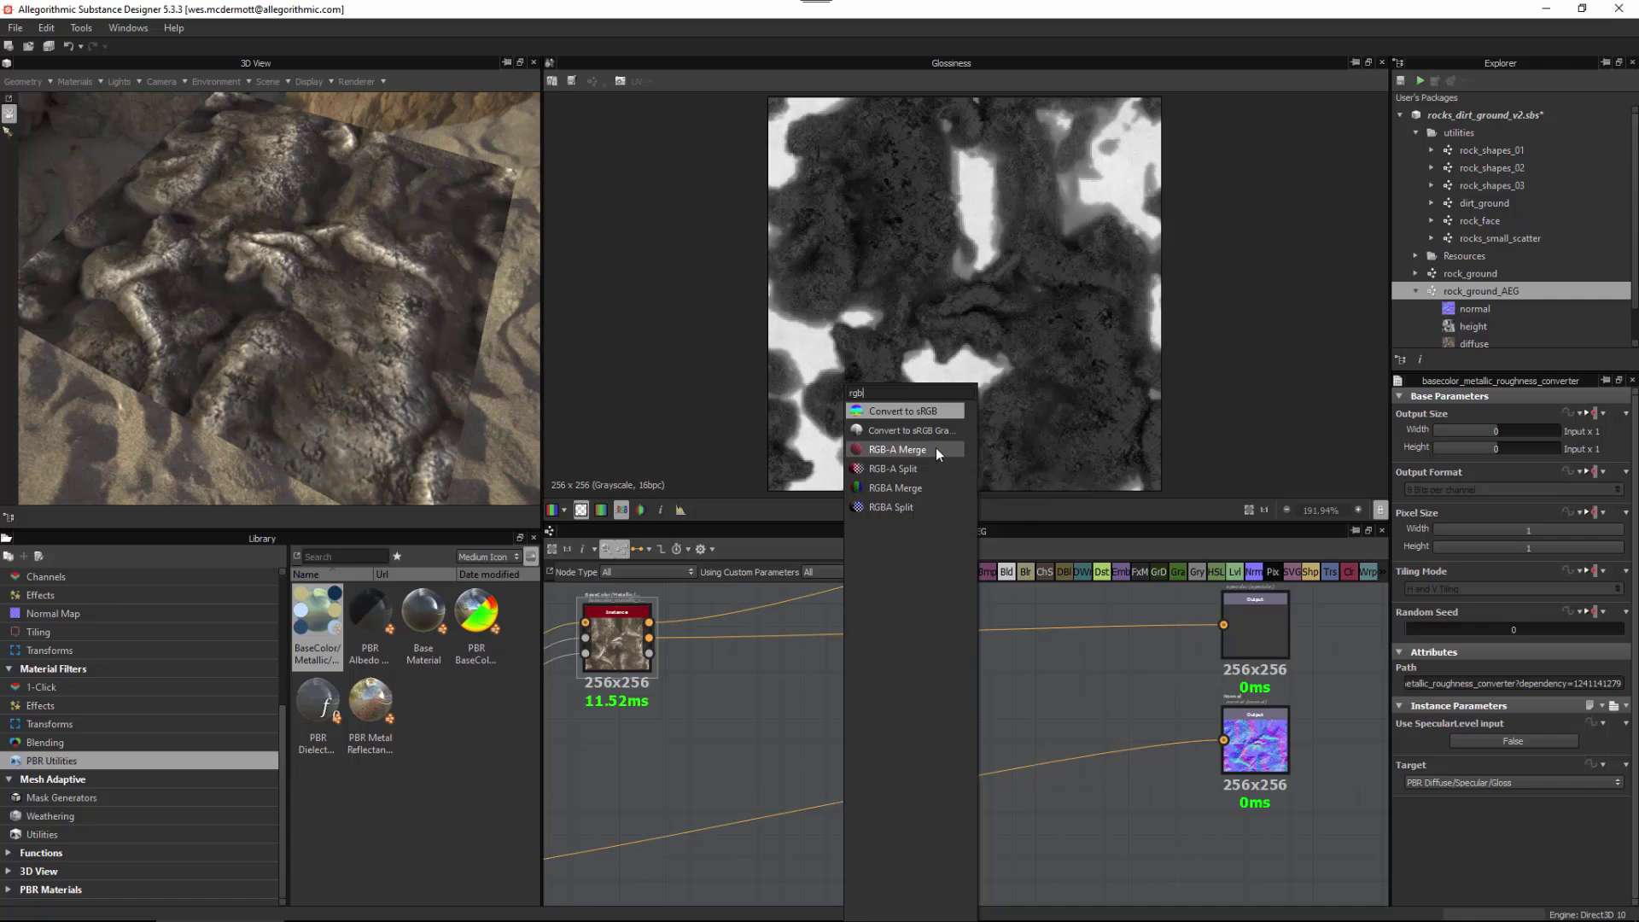
click(934, 448)
drag(834, 695, 1023, 719)
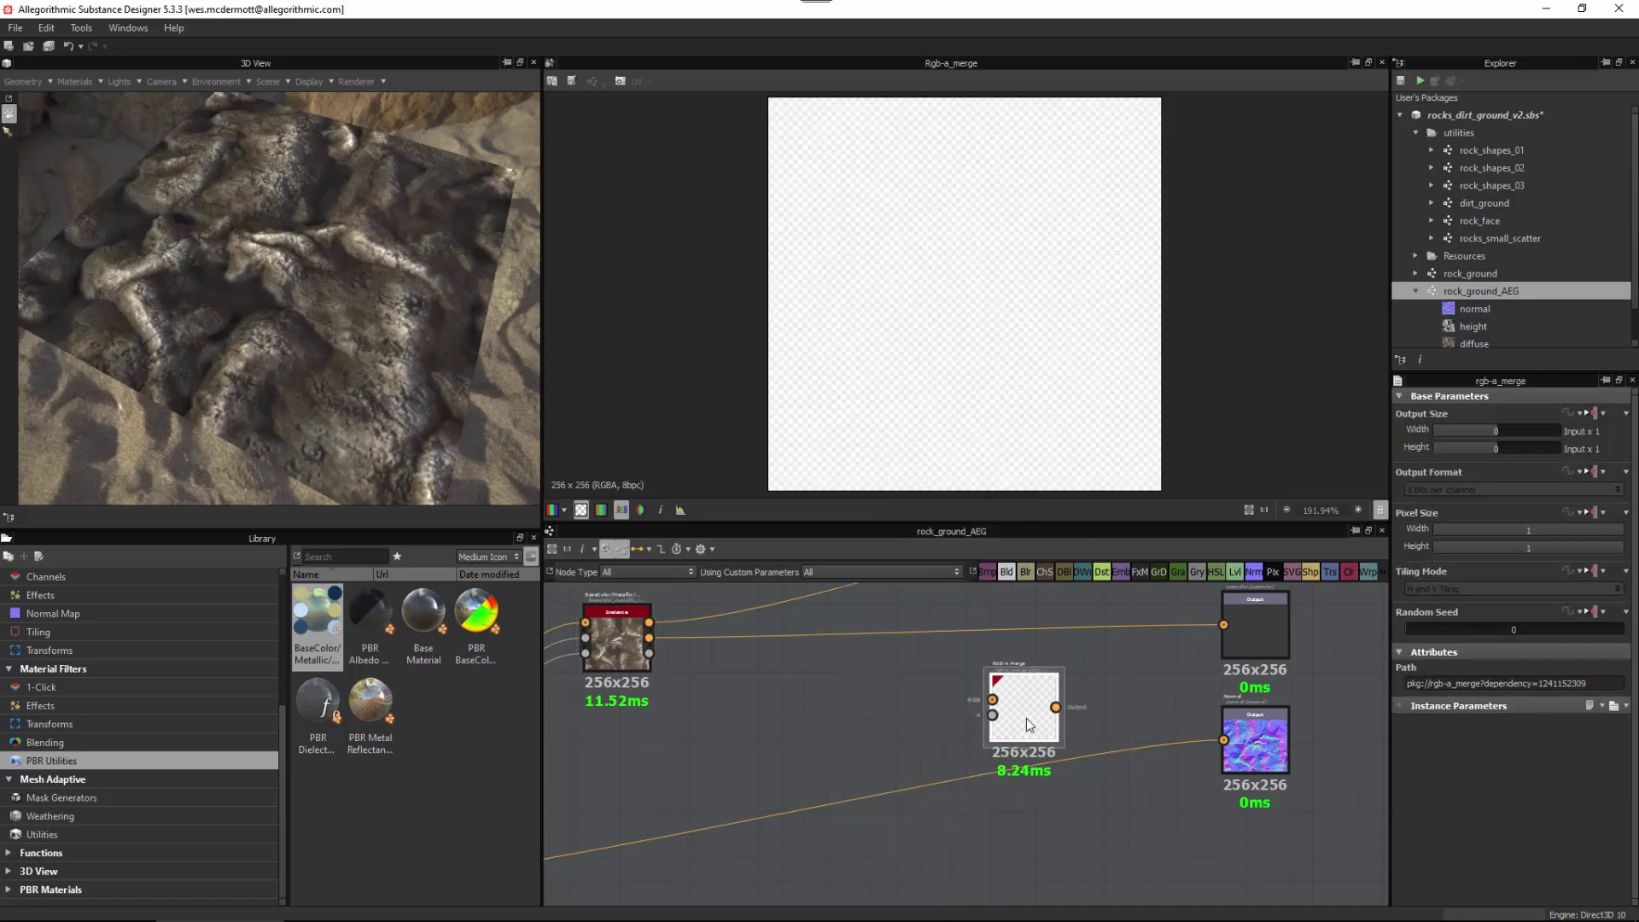
scroll(1059, 819, up, 5)
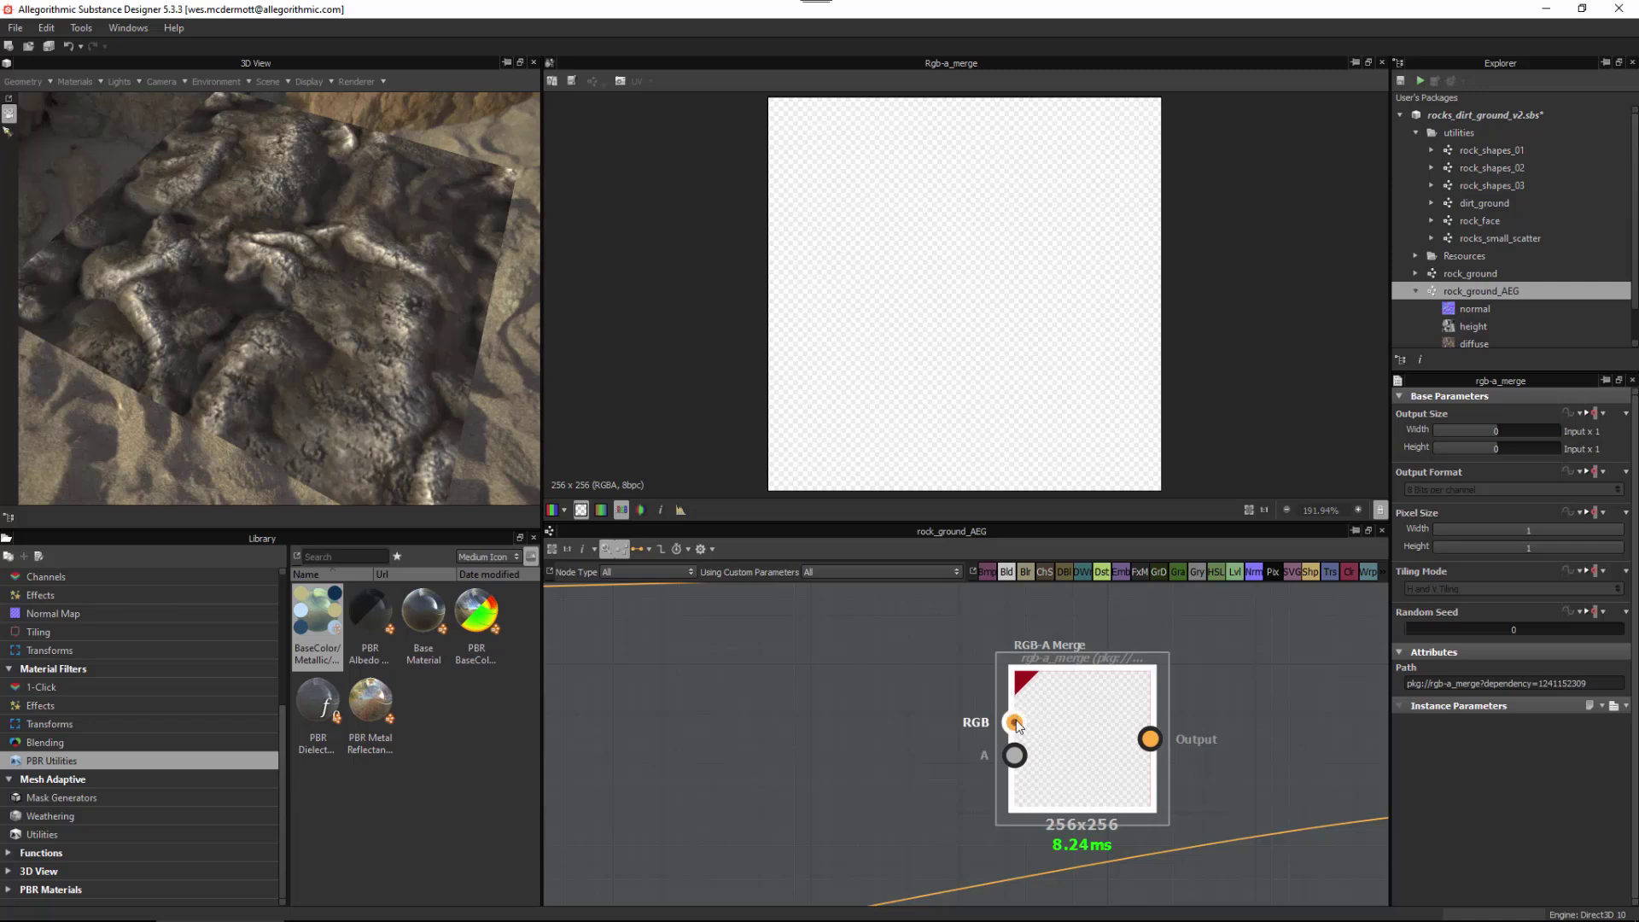
scroll(1067, 760, down, 2)
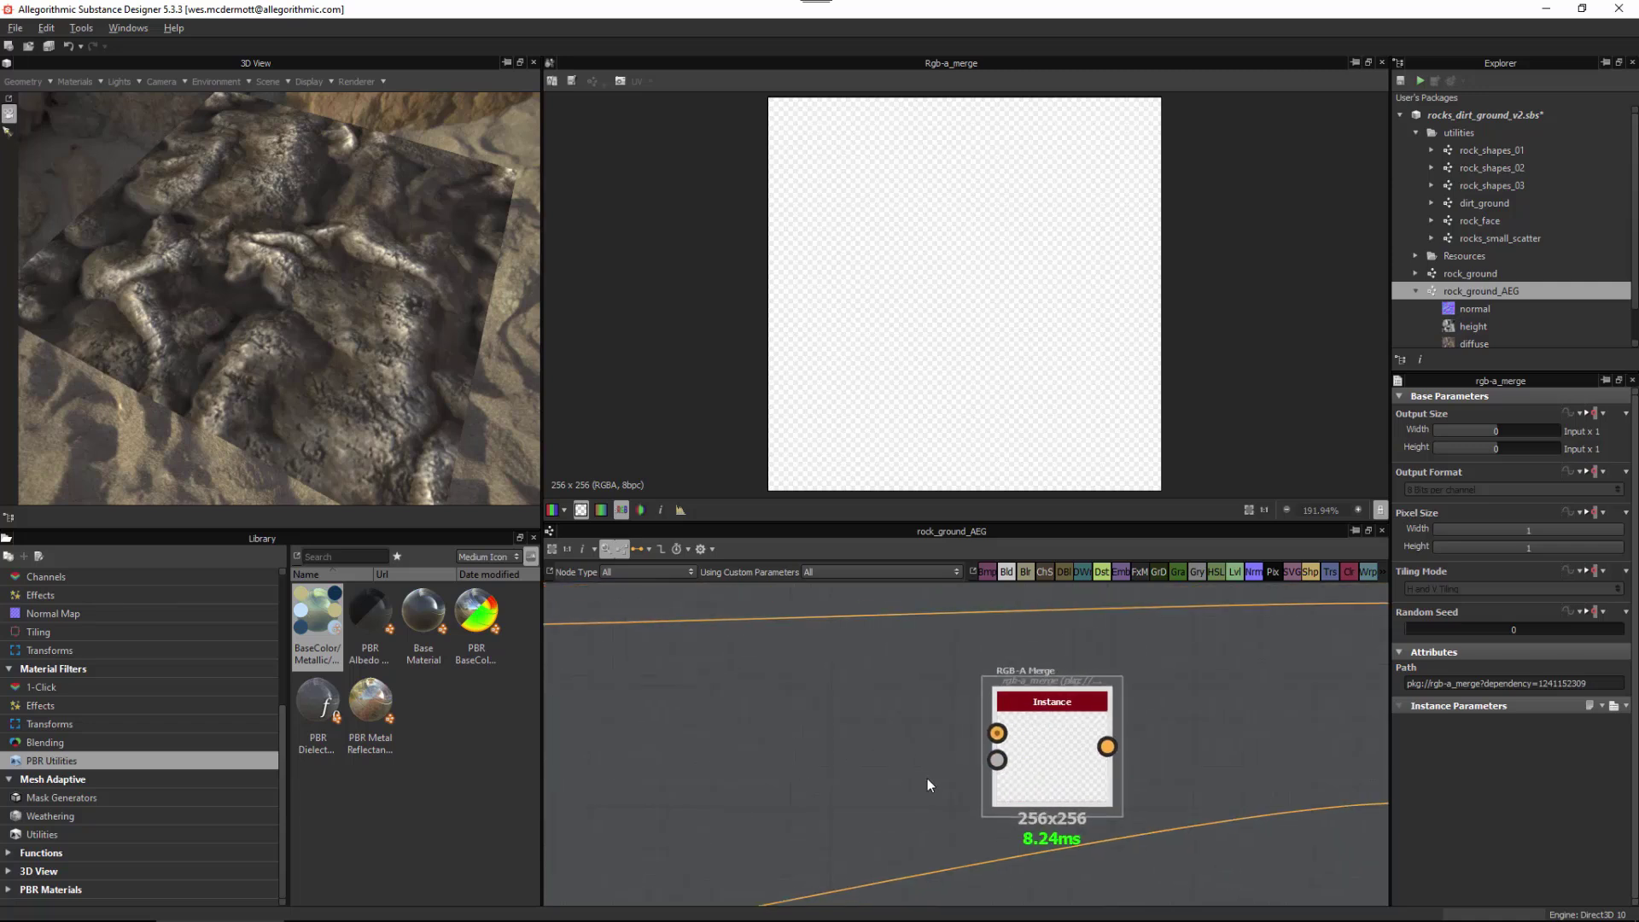
scroll(751, 623, down, 2)
Step: Wire the blended normal into the merge RGB input and glossiness into alpha
middle_drag(751, 623, 915, 687)
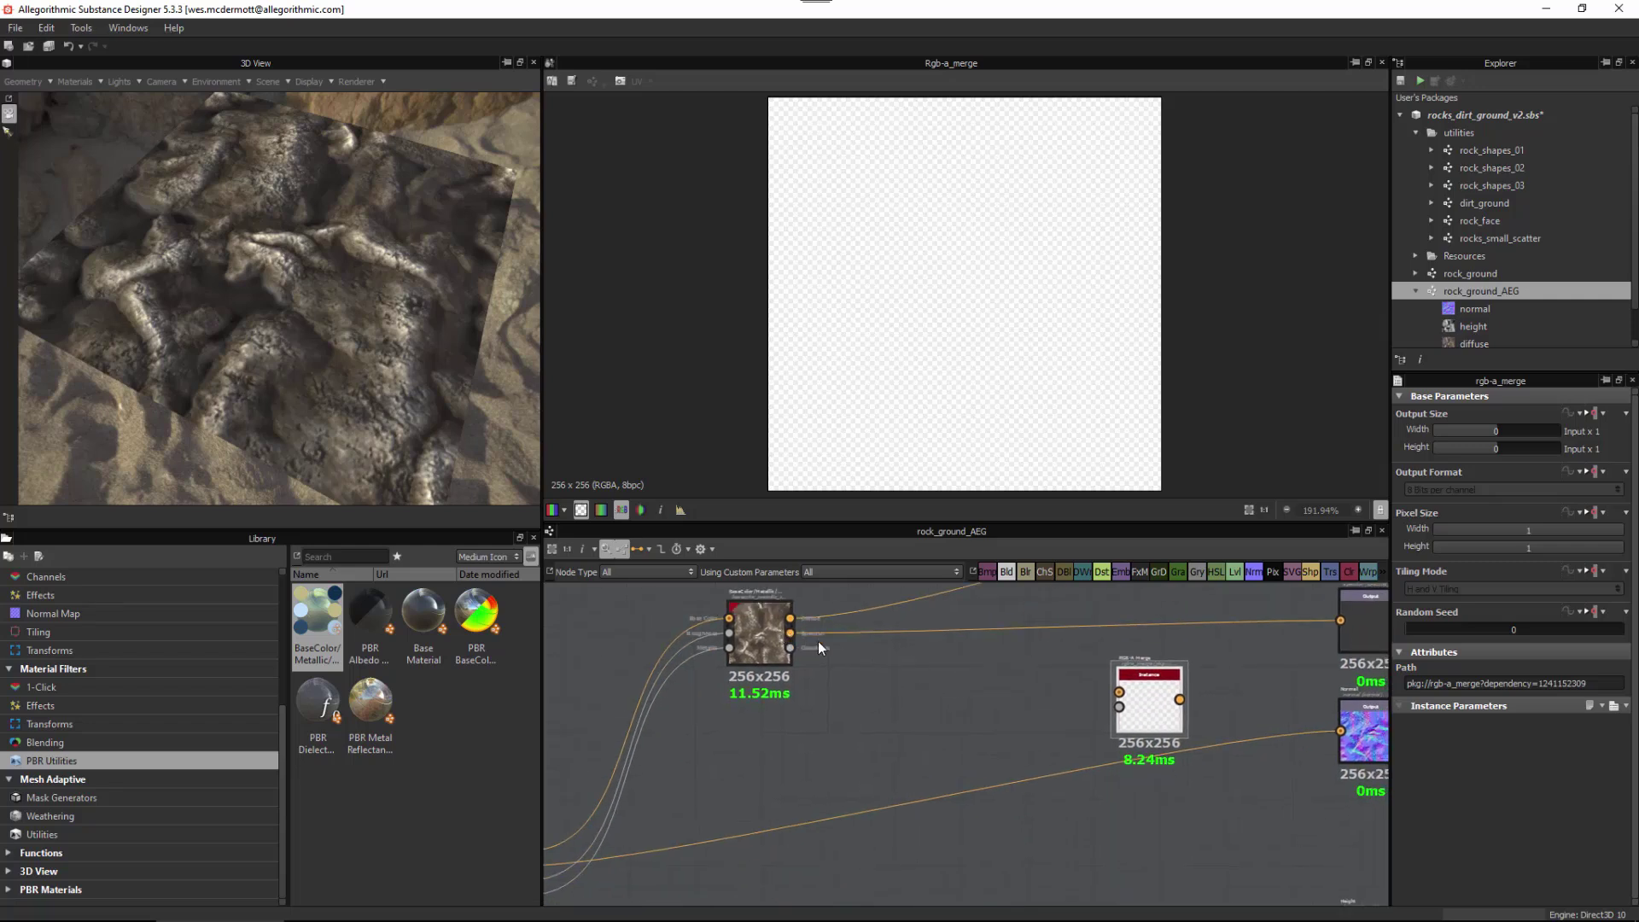
scroll(794, 640, down, 3)
scroll(742, 841, up, 3)
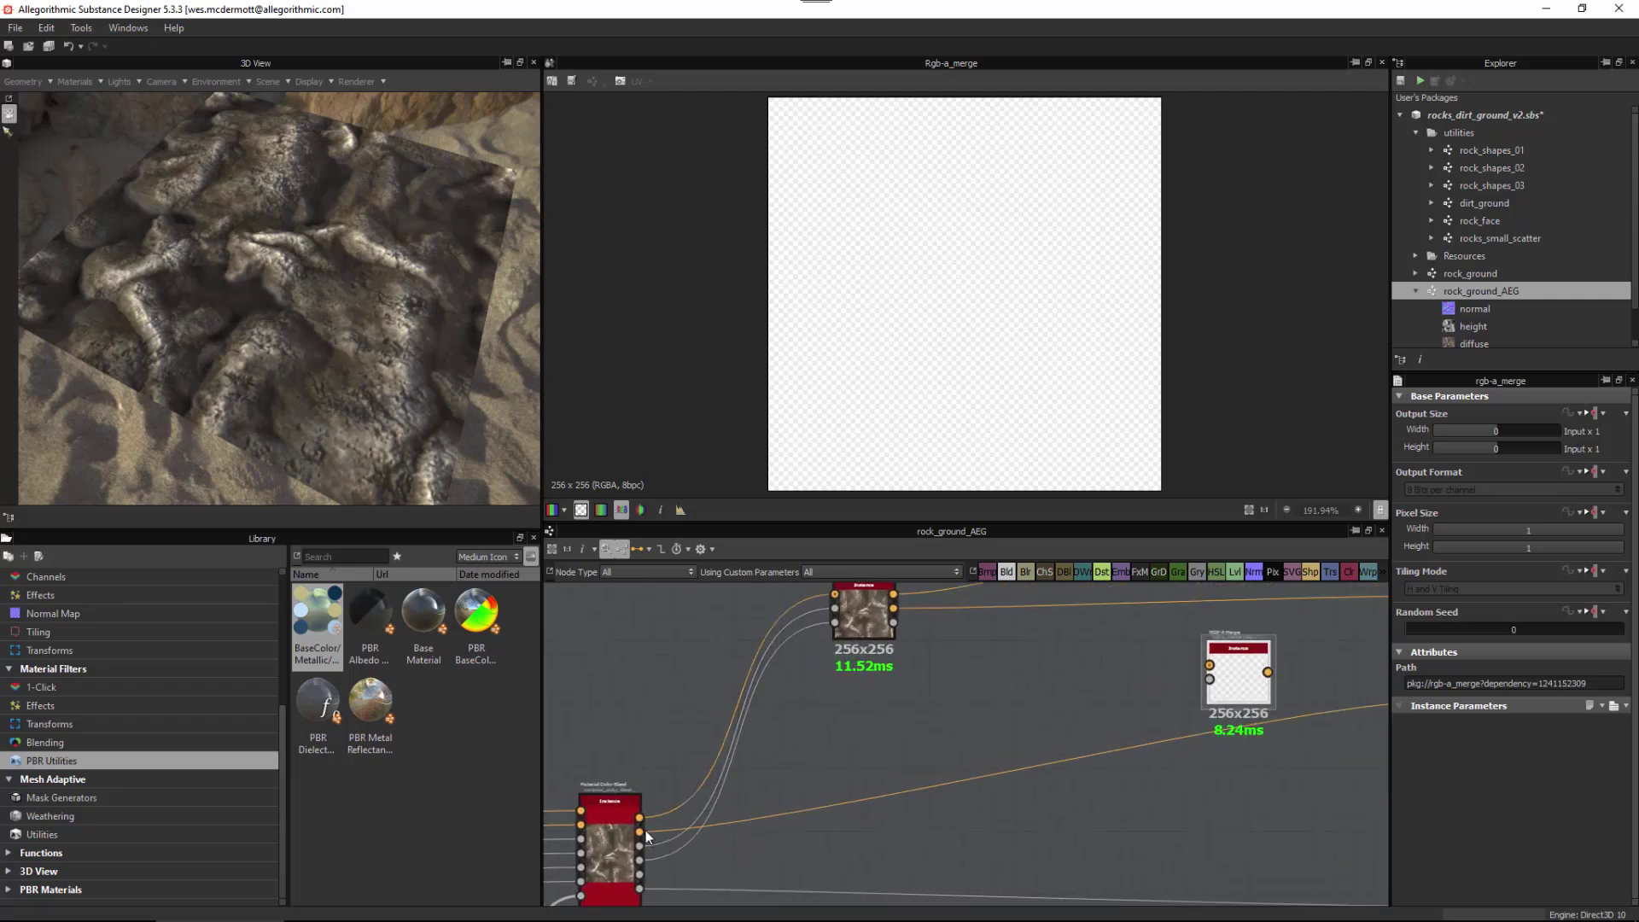
drag(1157, 651, 1209, 665)
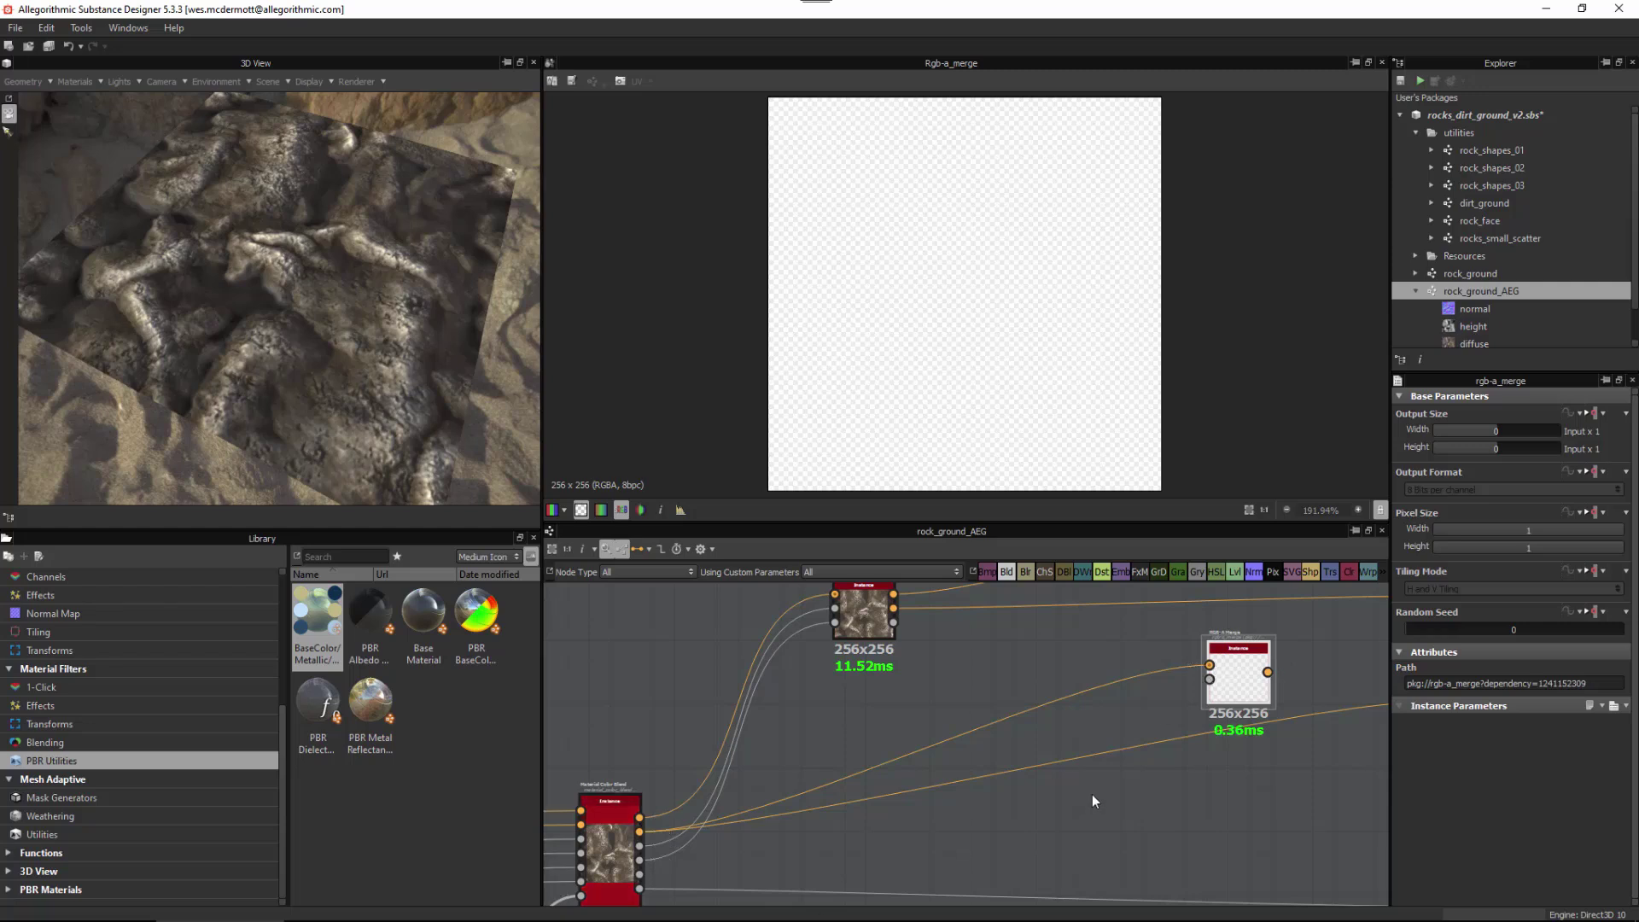
scroll(1106, 691, up, 1)
middle_drag(1105, 692, 609, 661)
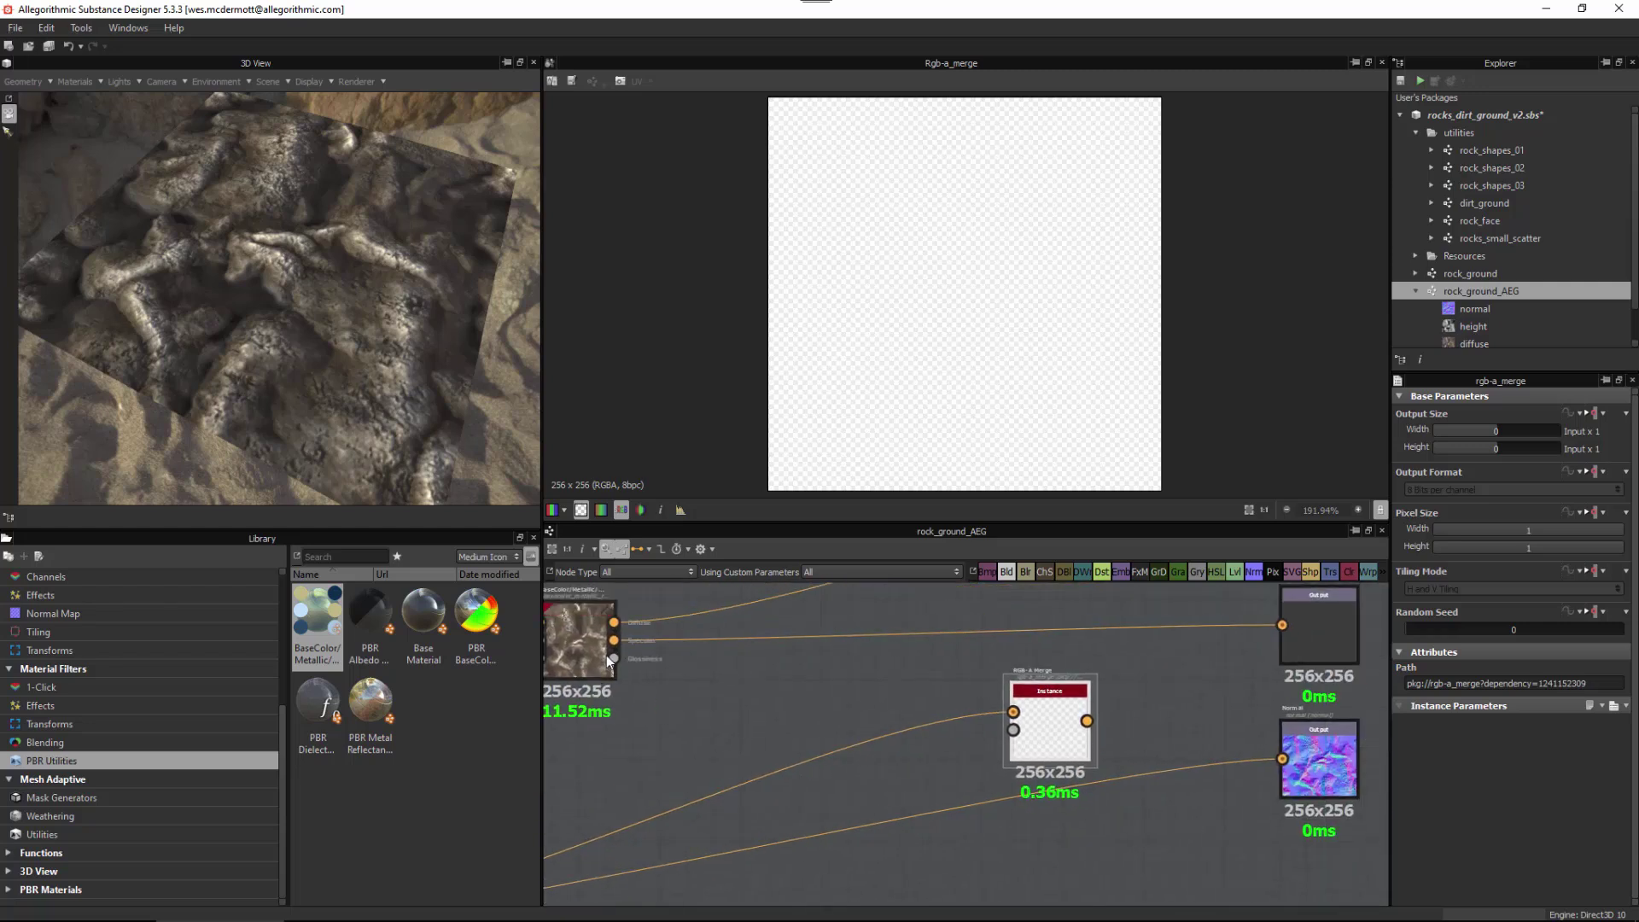
drag(613, 658, 1013, 729)
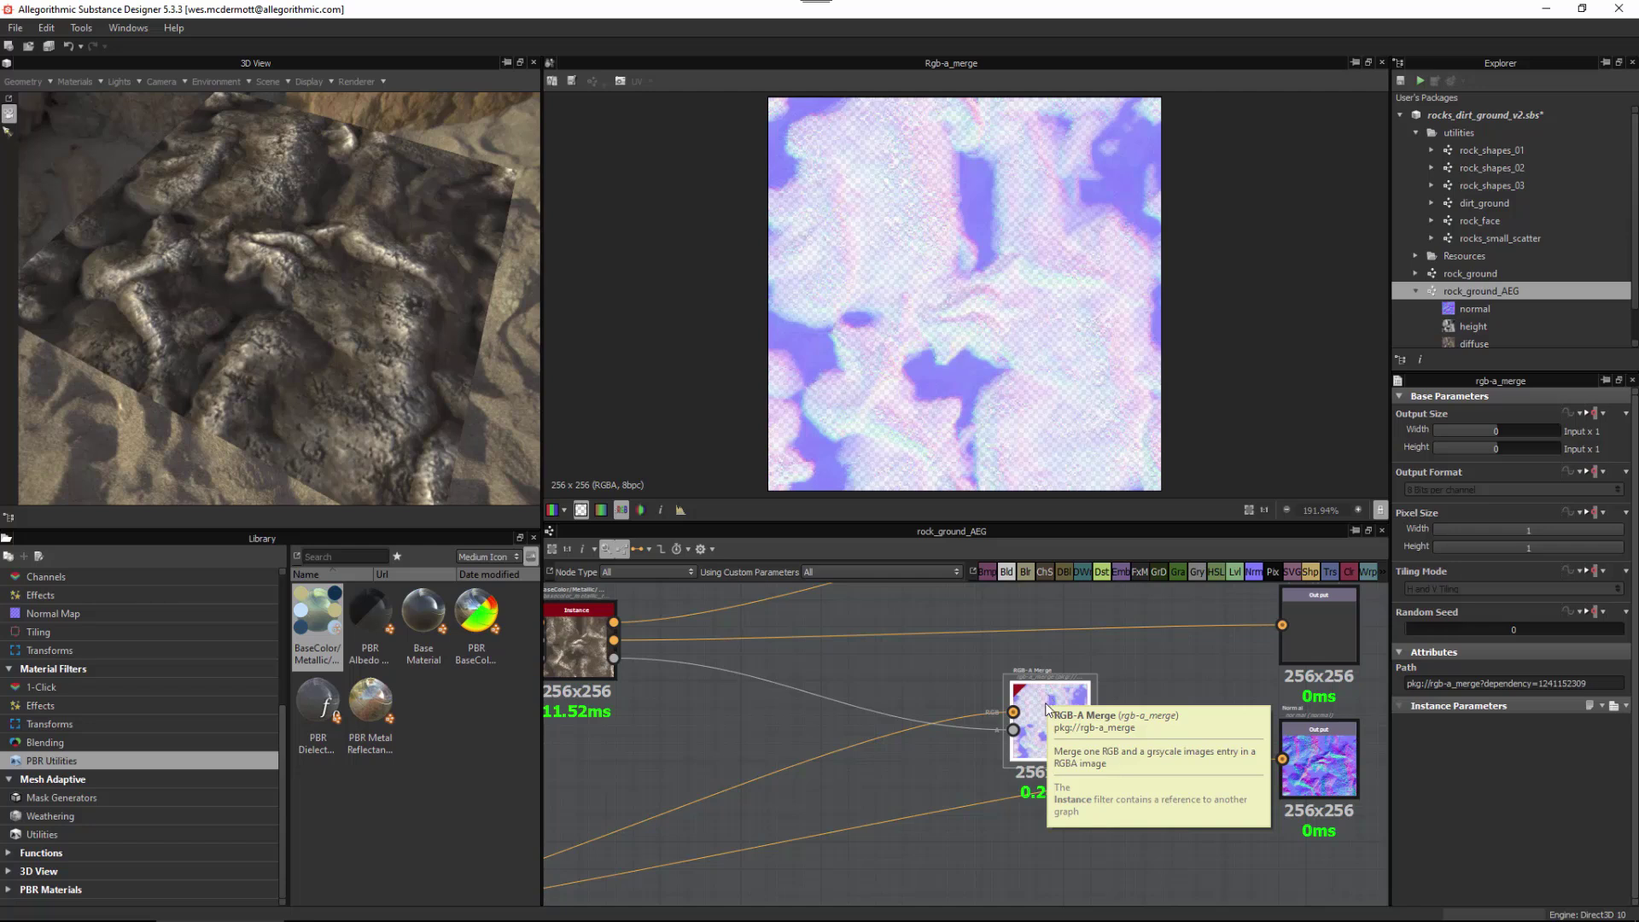
Step: Send the merged normal-gloss to the Normal output and select package rocks_dirt_ground_v2.sbs
drag(1138, 686, 1276, 765)
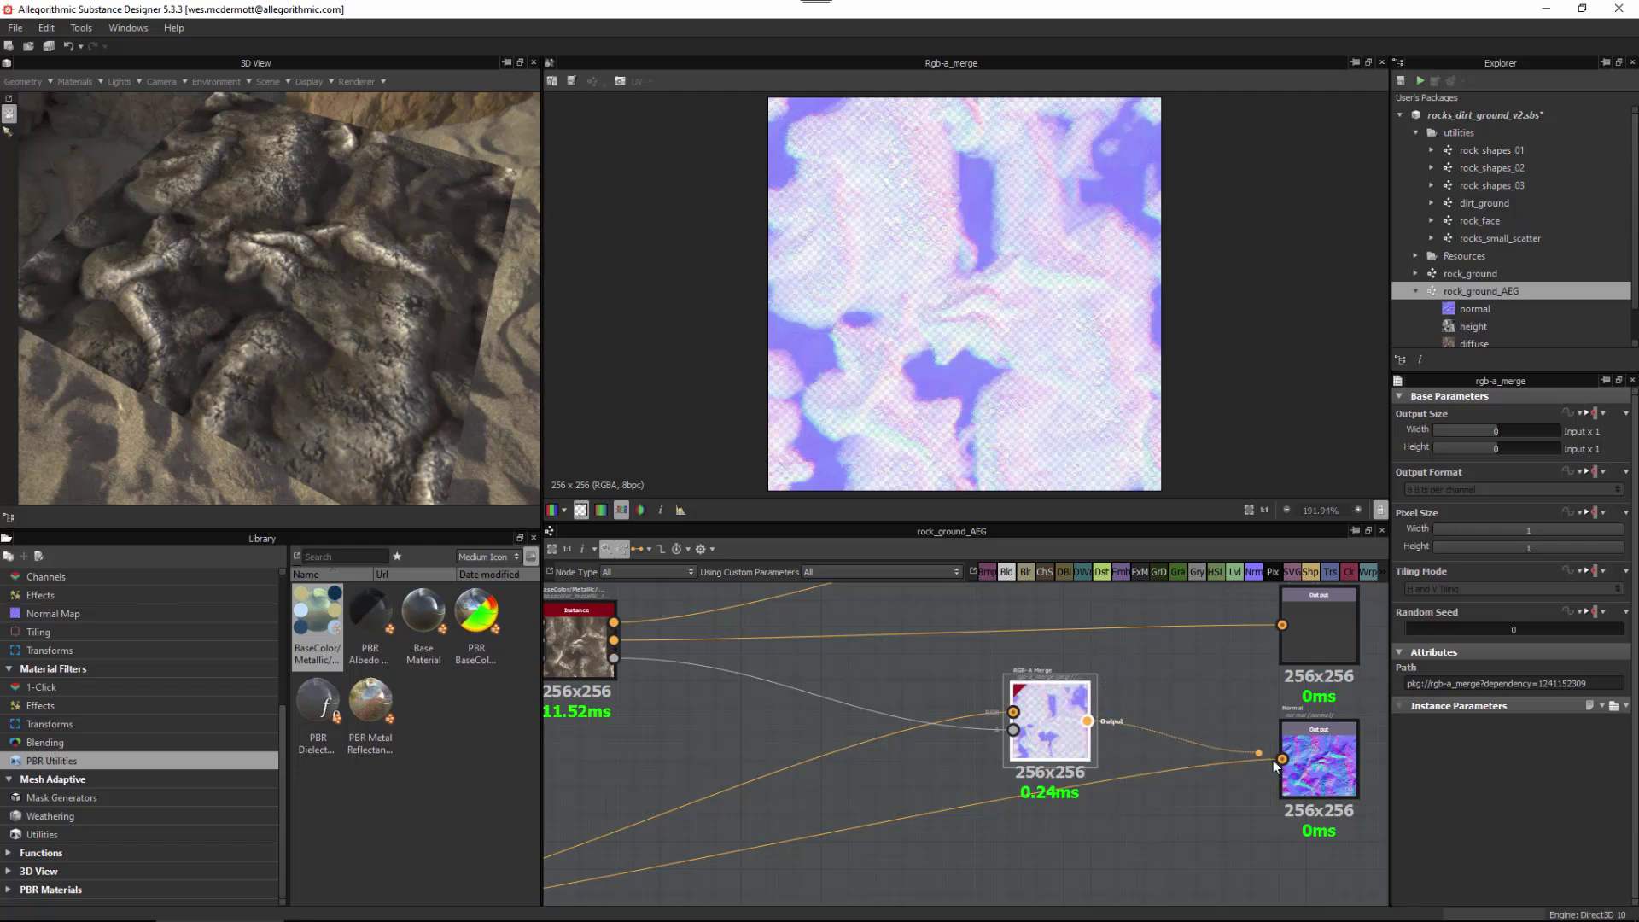
drag(1067, 734, 1159, 762)
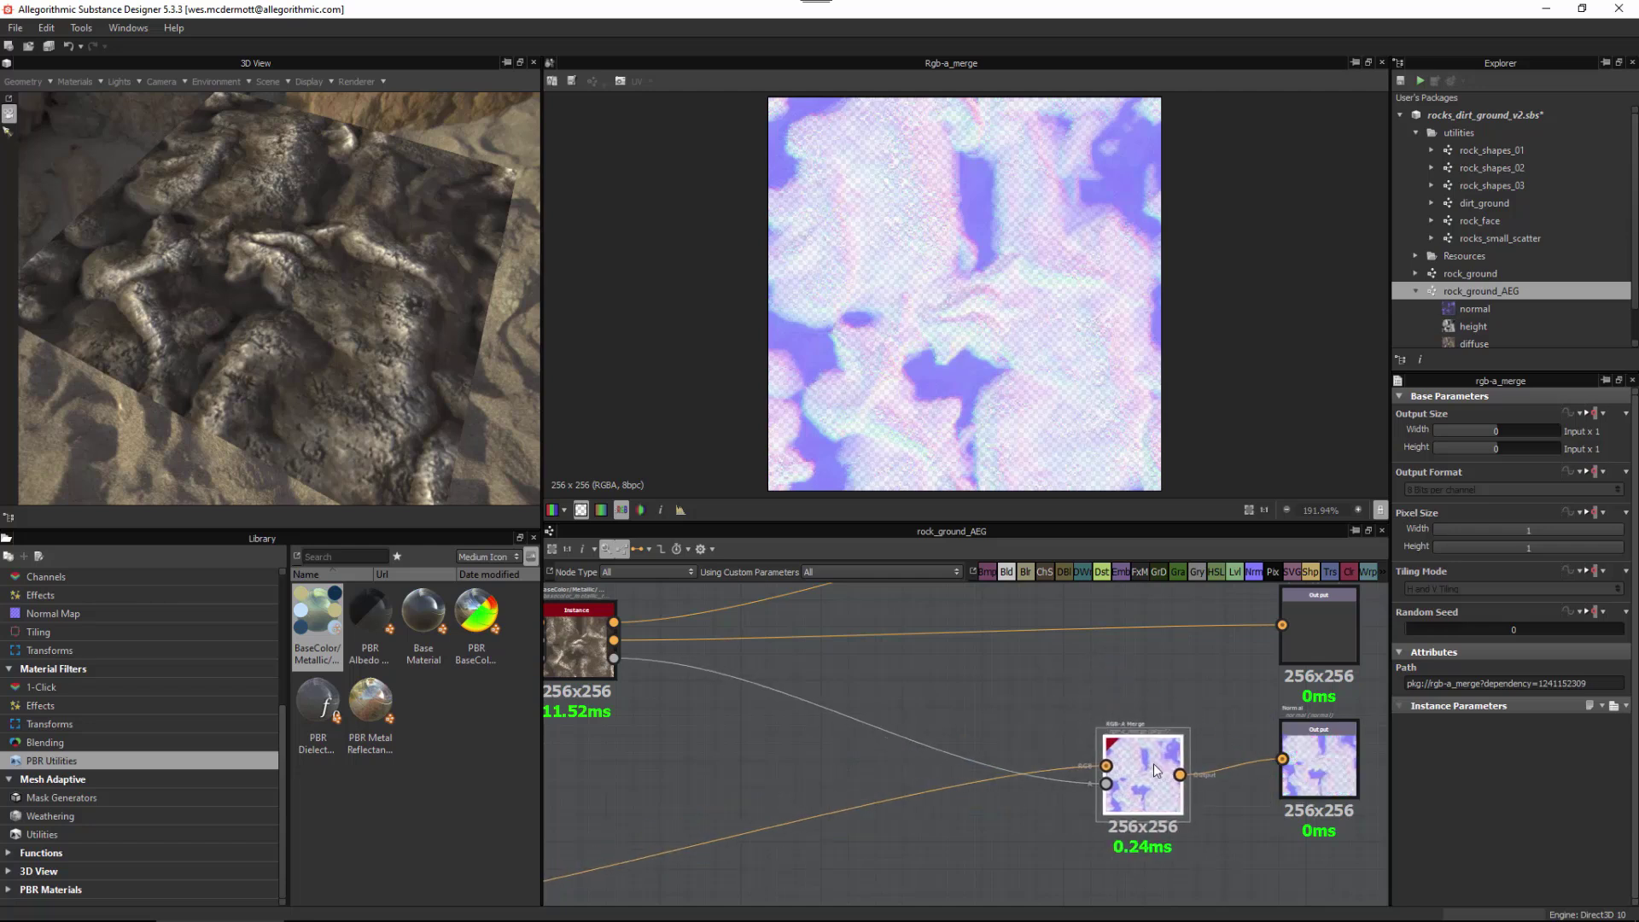
scroll(1156, 762, down, 5)
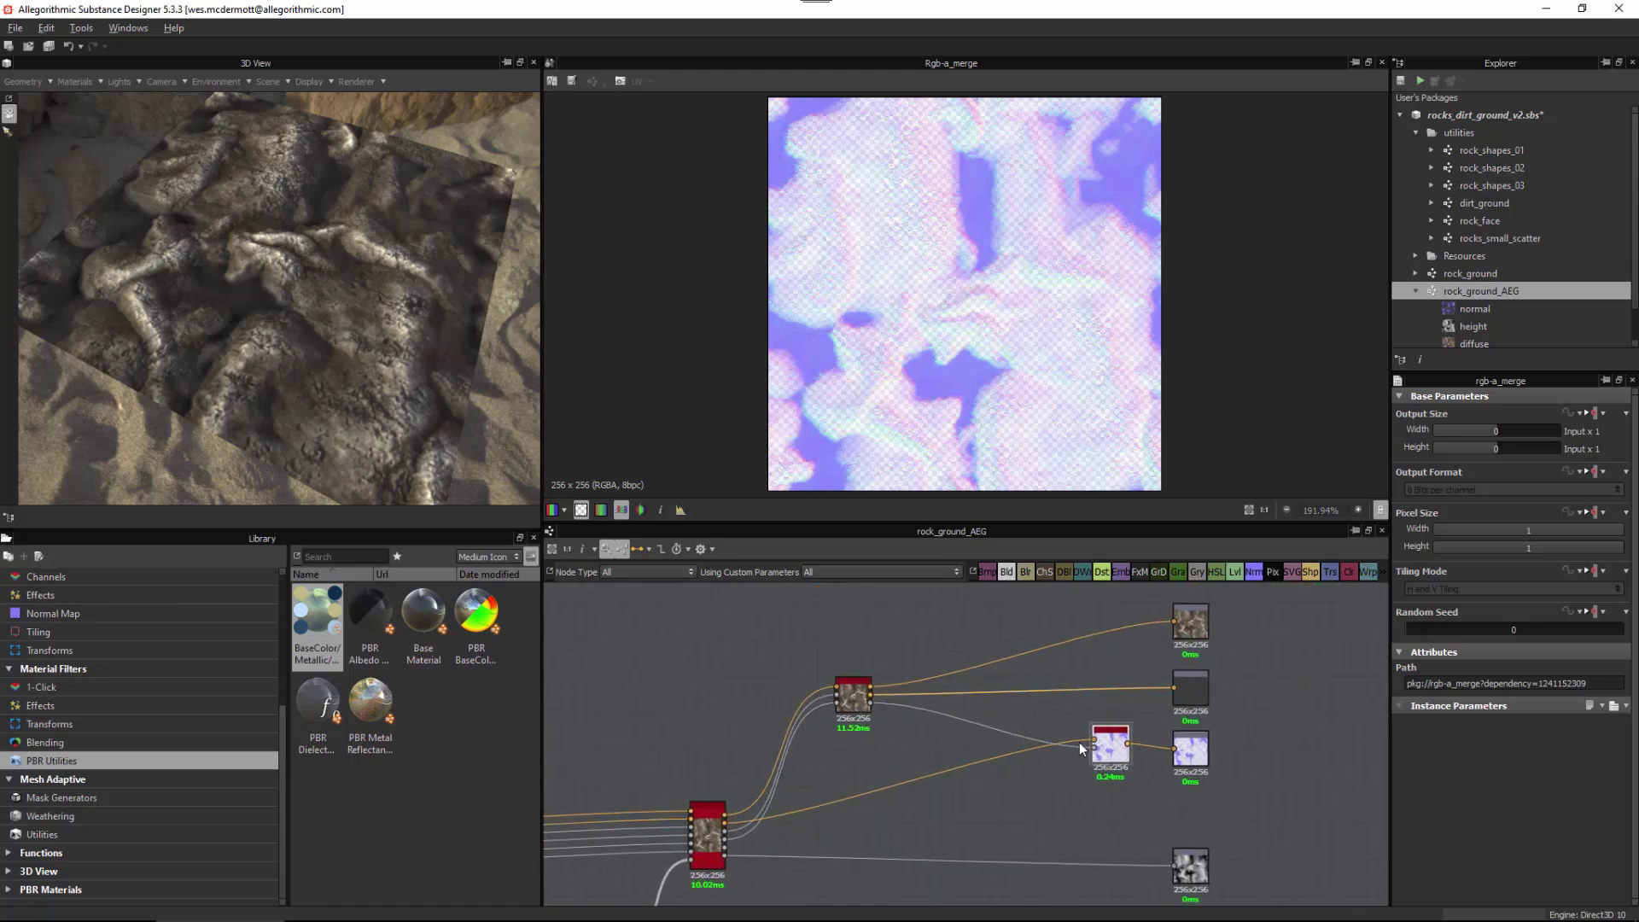
drag(1263, 604, 1215, 862)
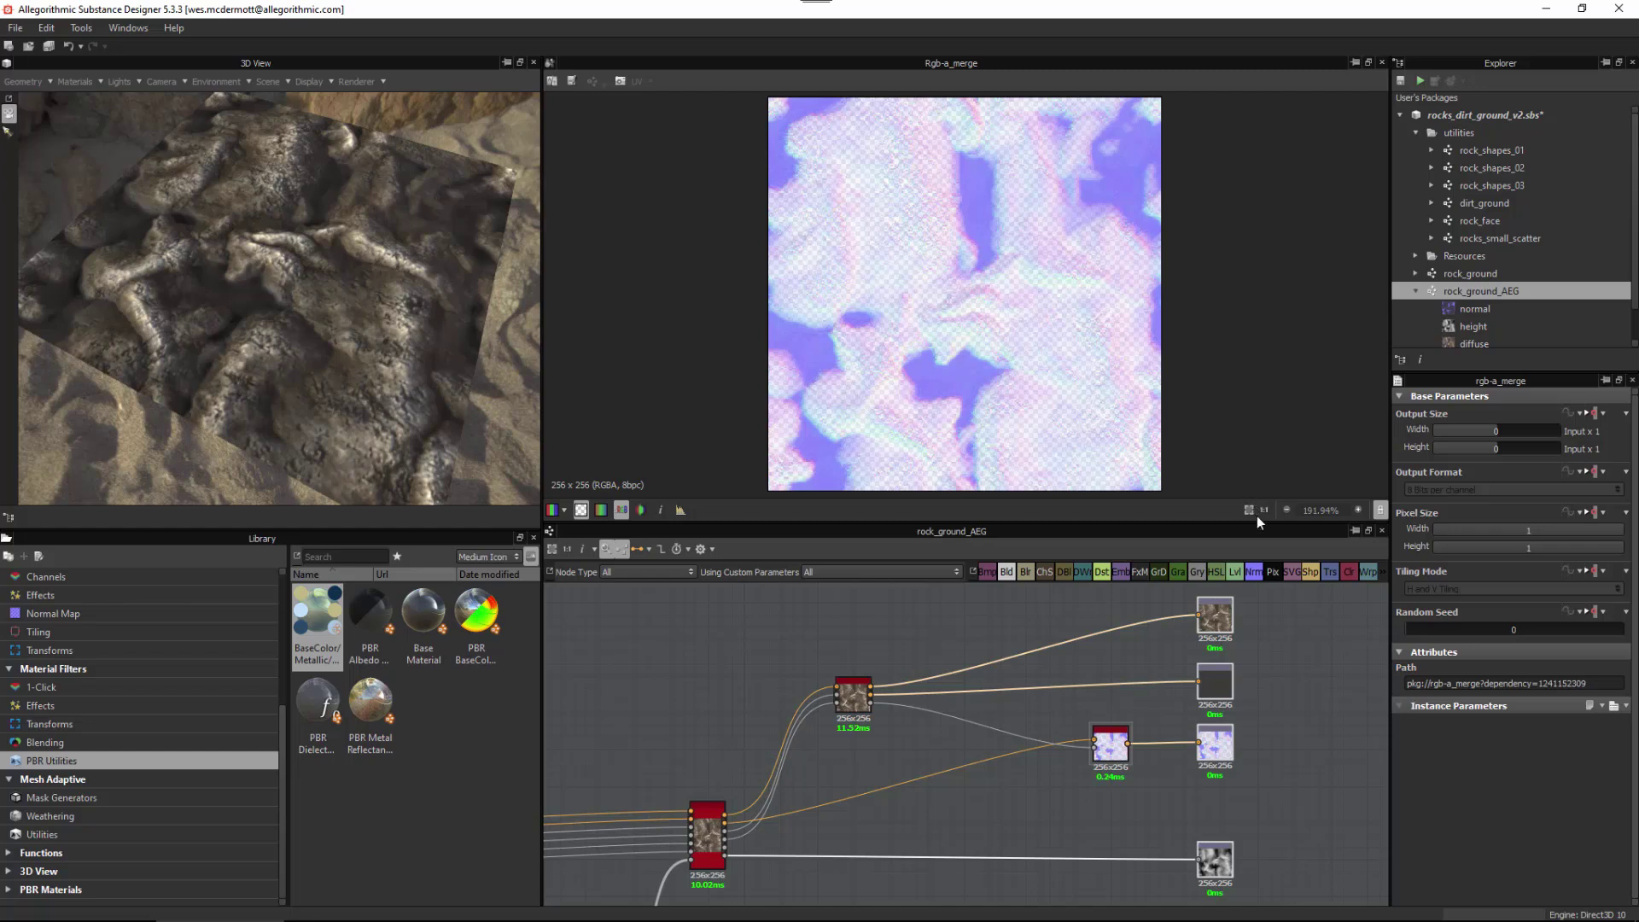
click(1481, 116)
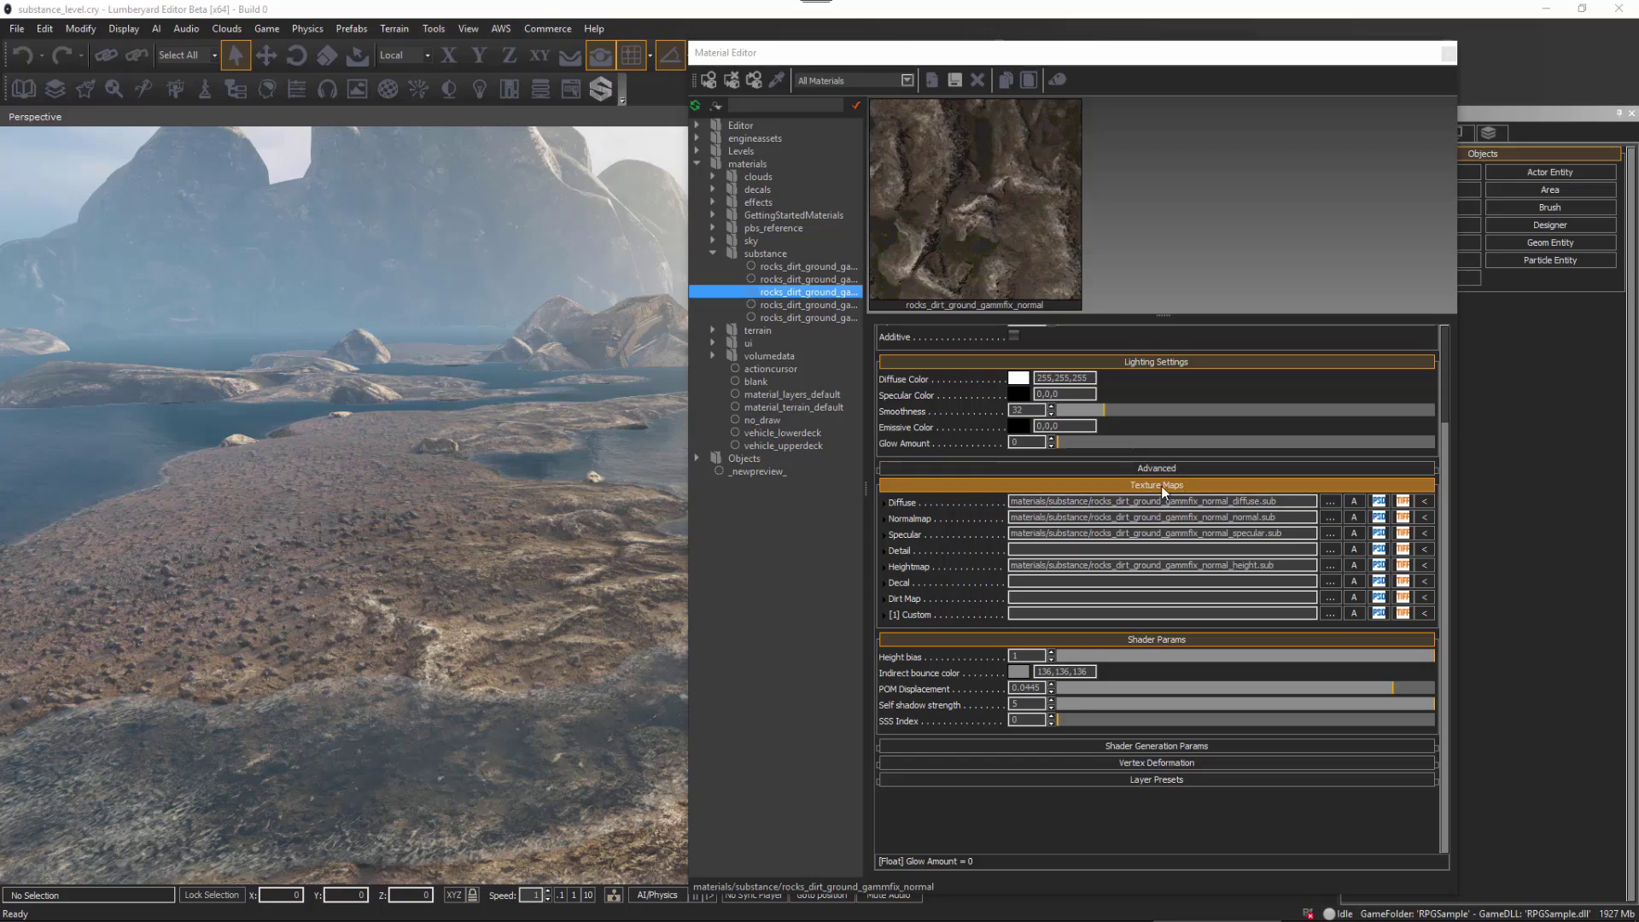
Step: Check the diffuse, normal, specular and height map paths and Shader Generation Params, then close
click(1293, 502)
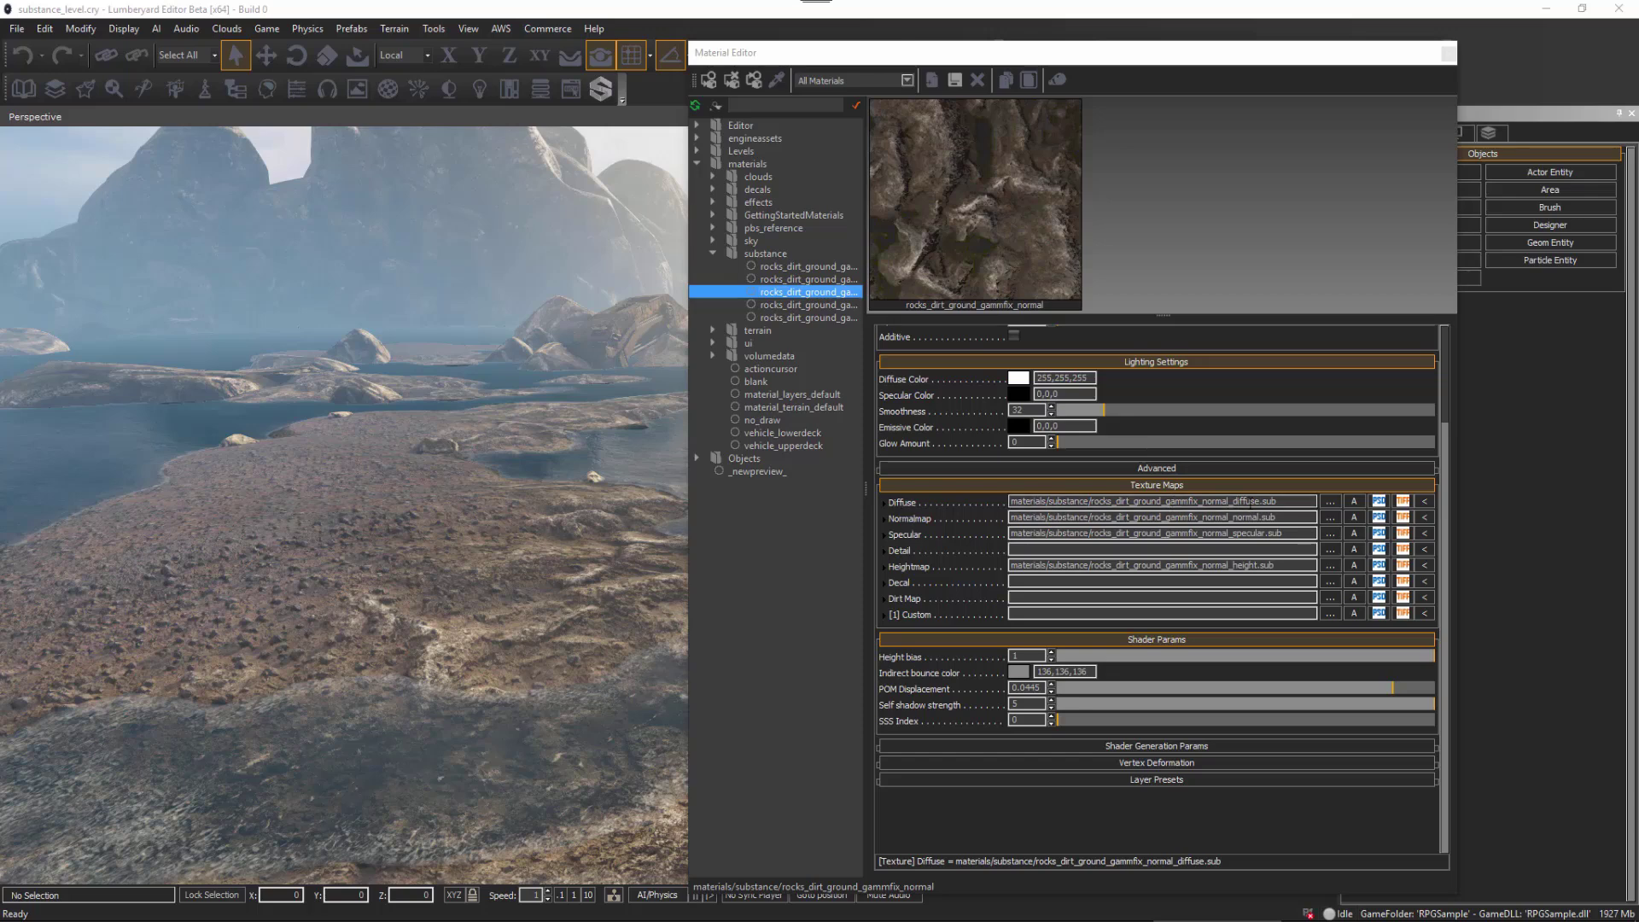
drag(1281, 518, 1201, 517)
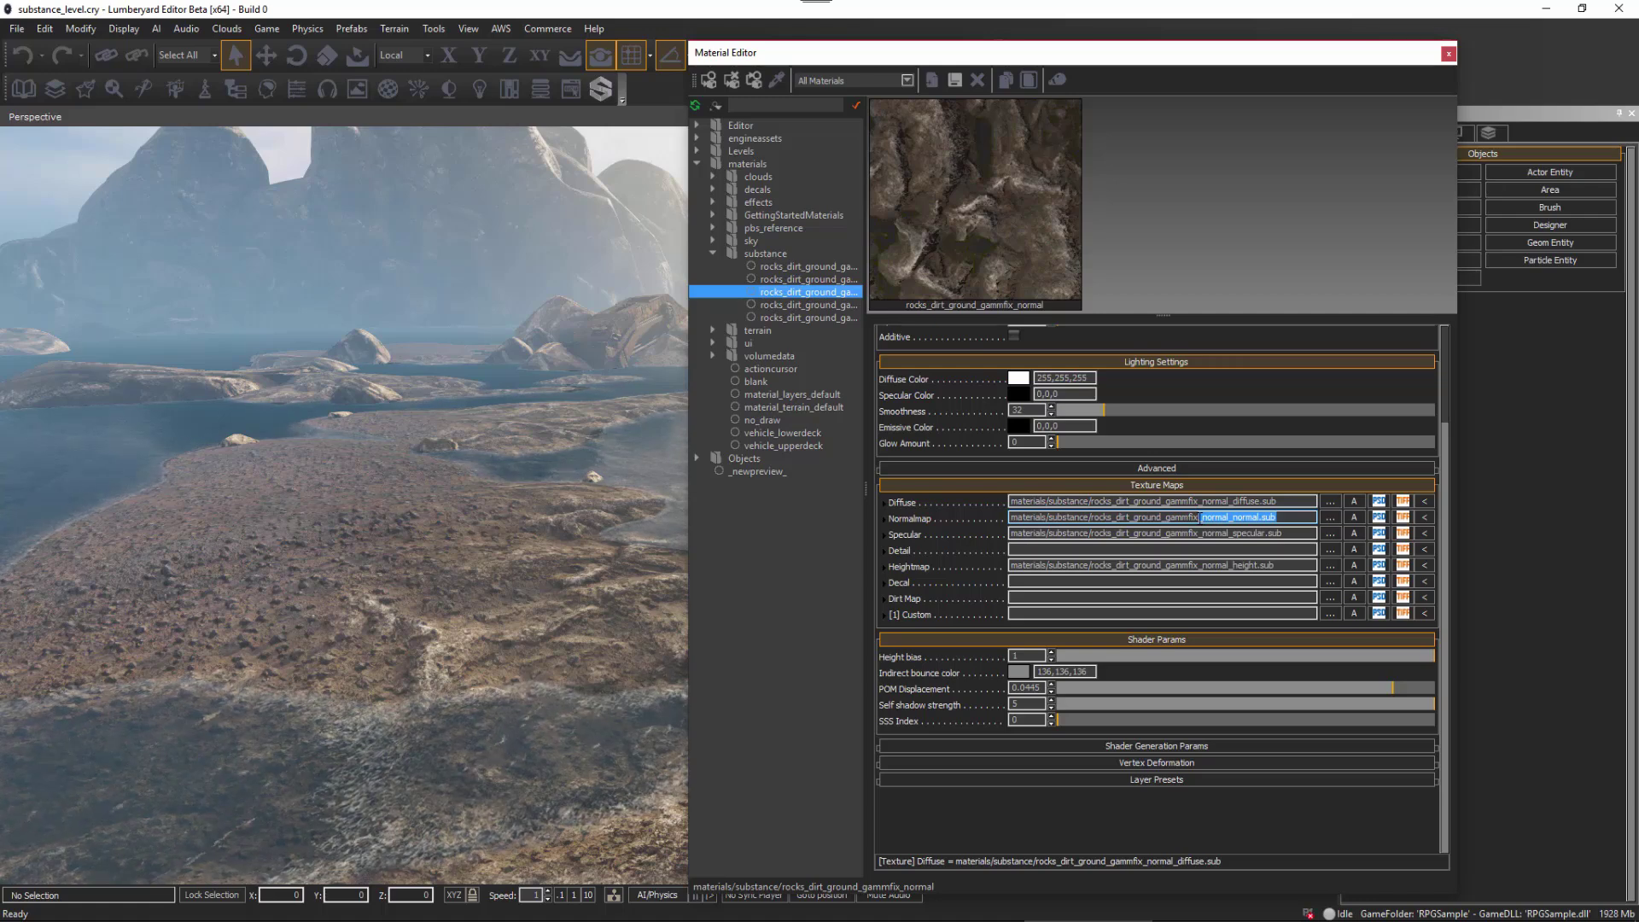
click(1306, 535)
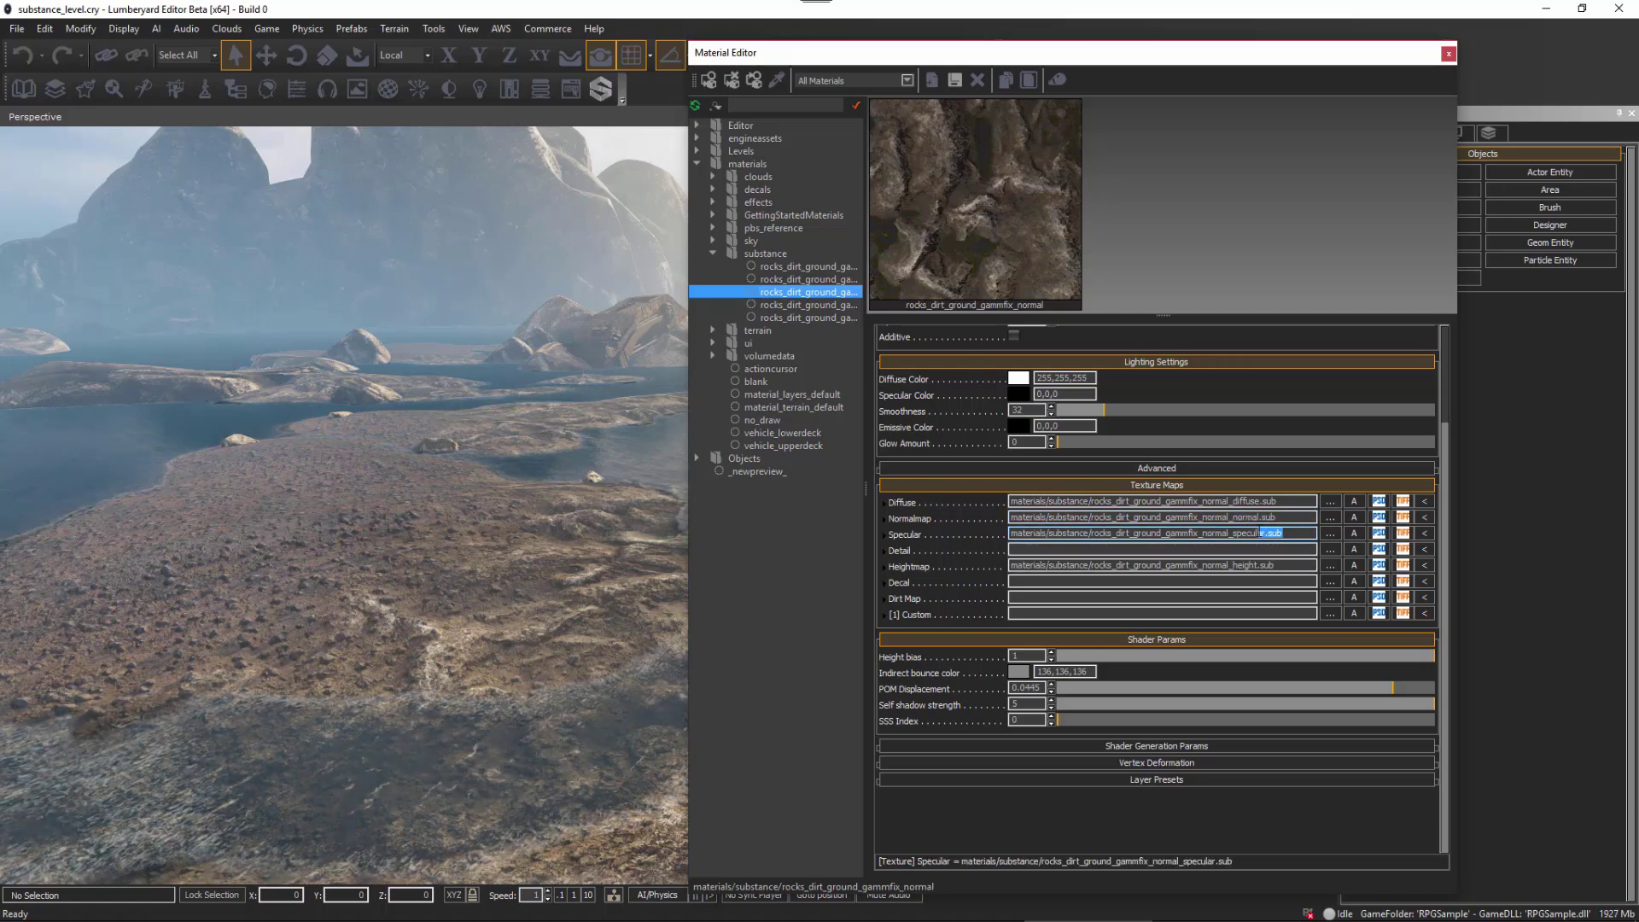
drag(1276, 565, 1131, 565)
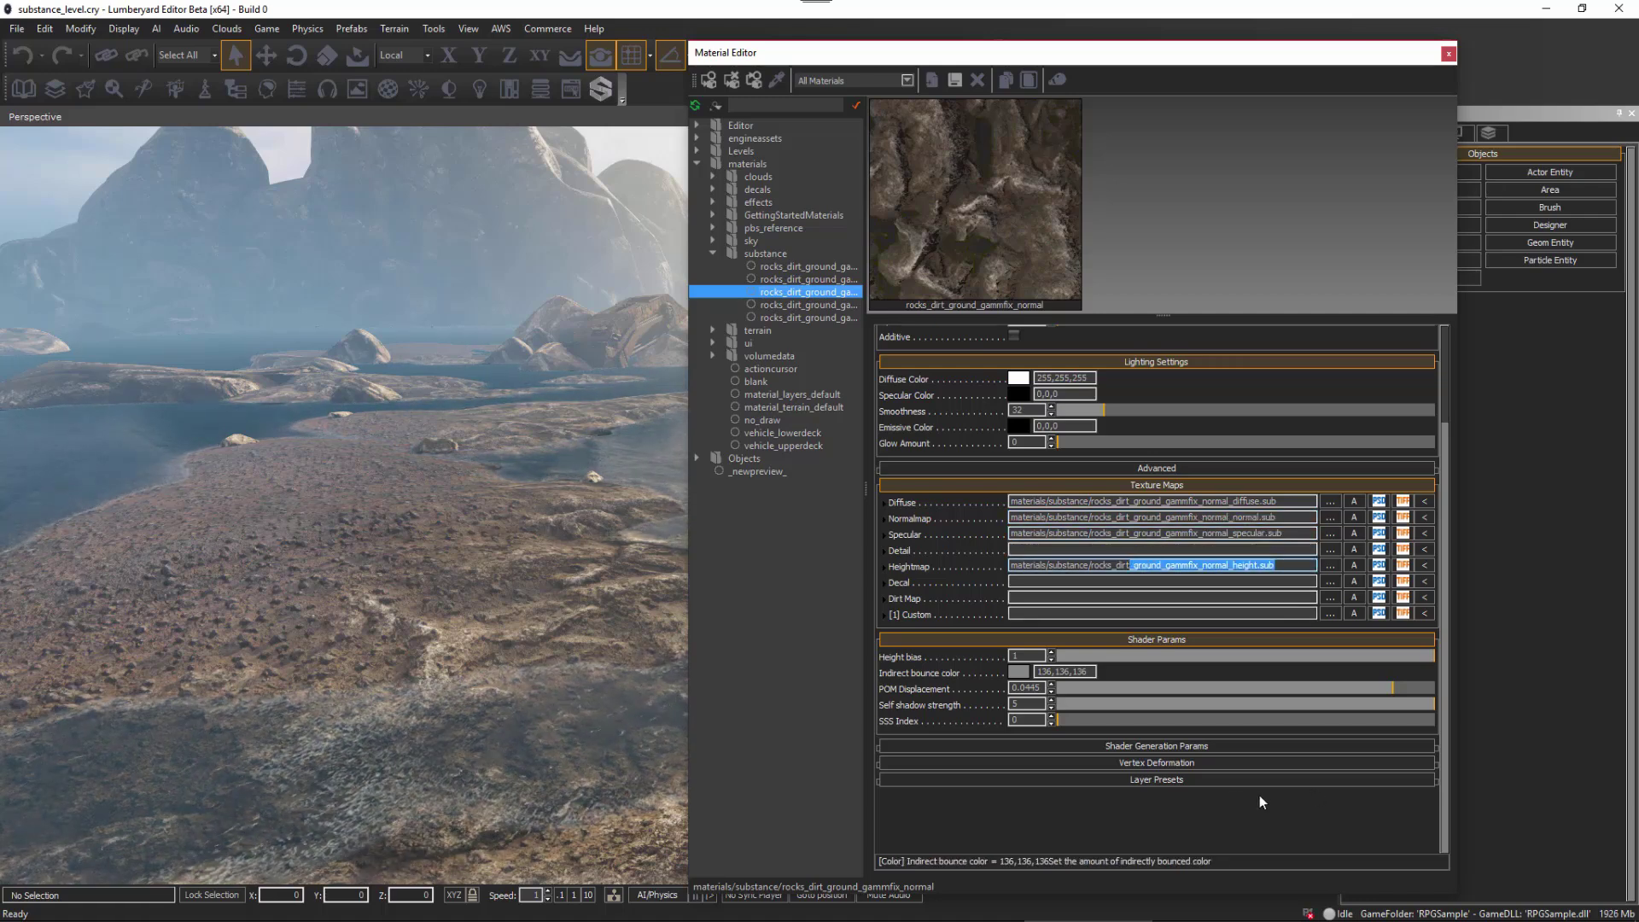
click(1156, 746)
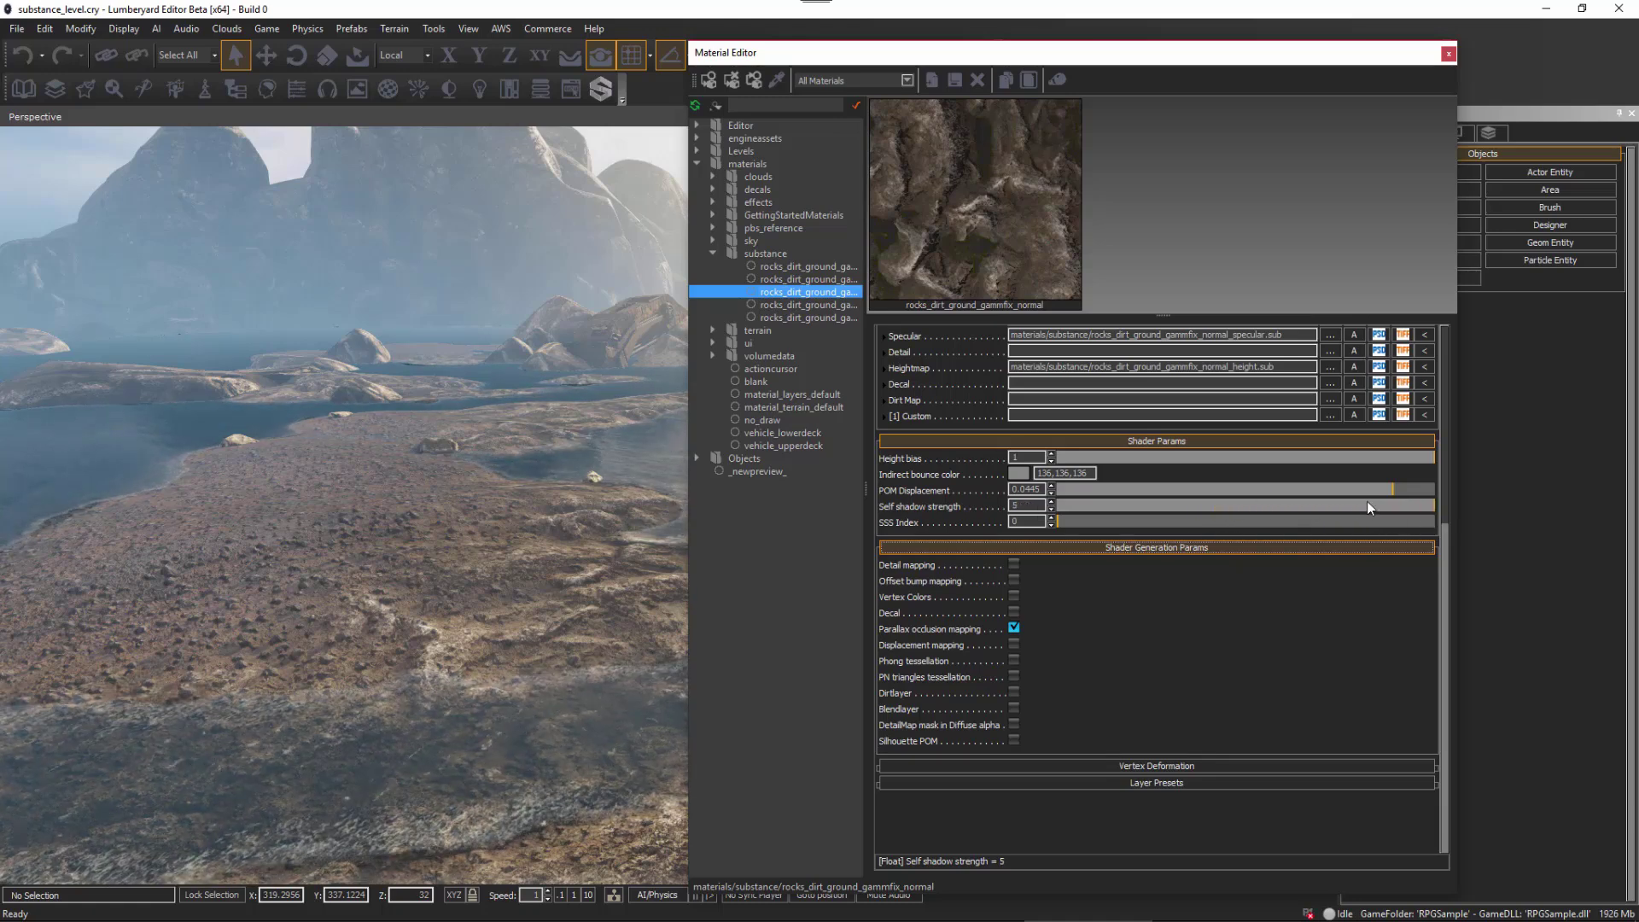
click(1448, 54)
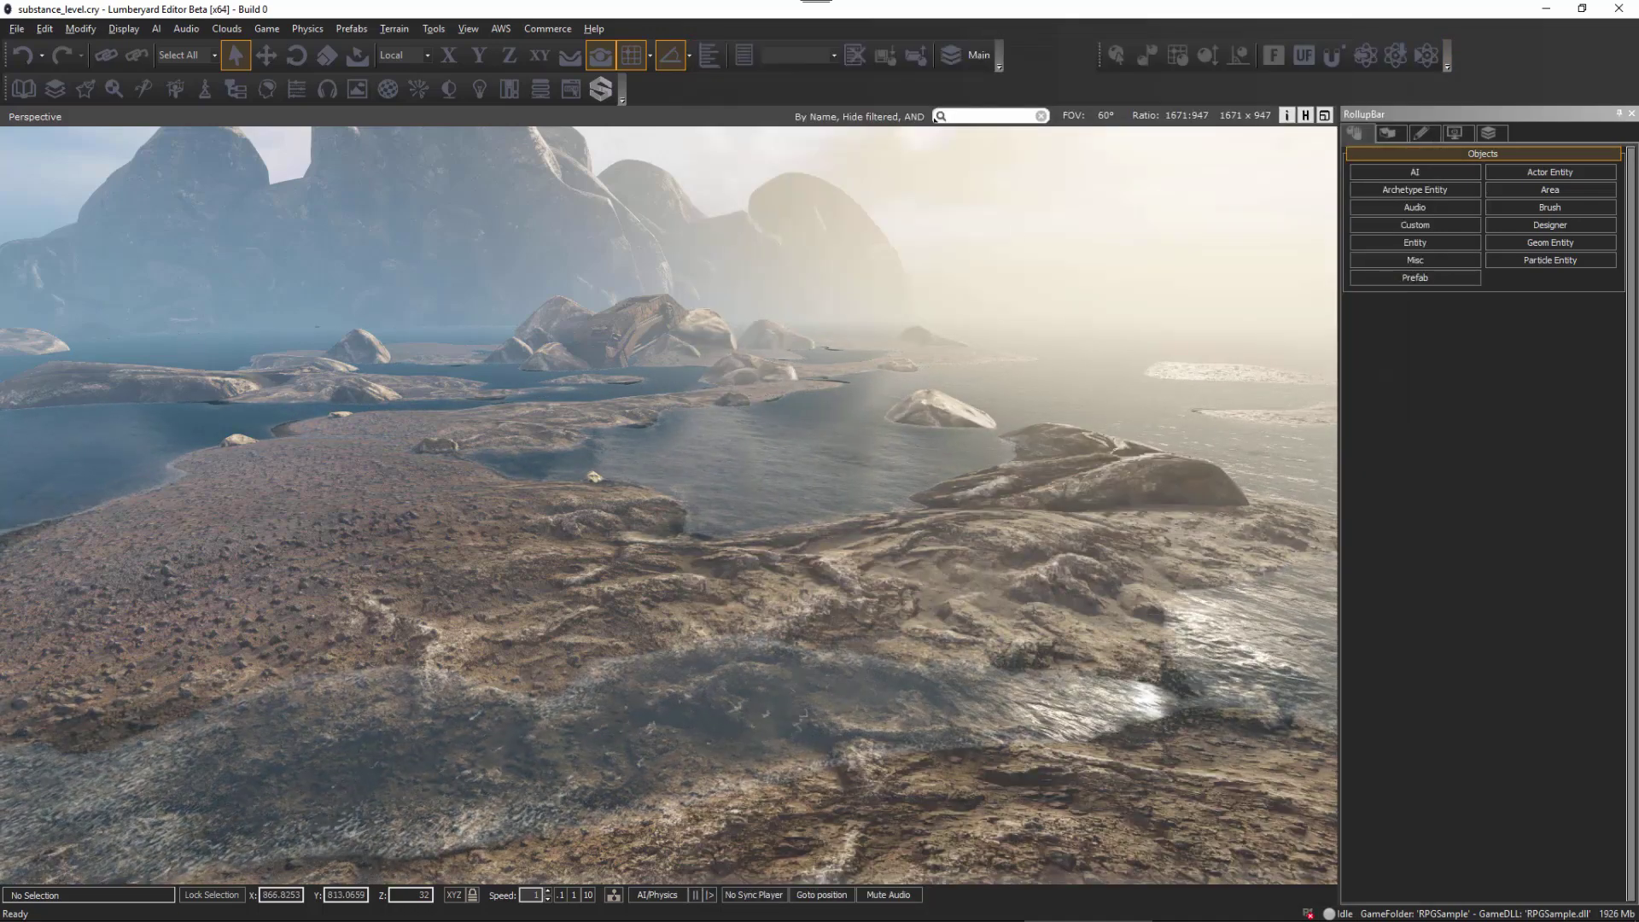
Step: Fly the Perspective camera over the terrain and water to the wrecked ship
key(w)
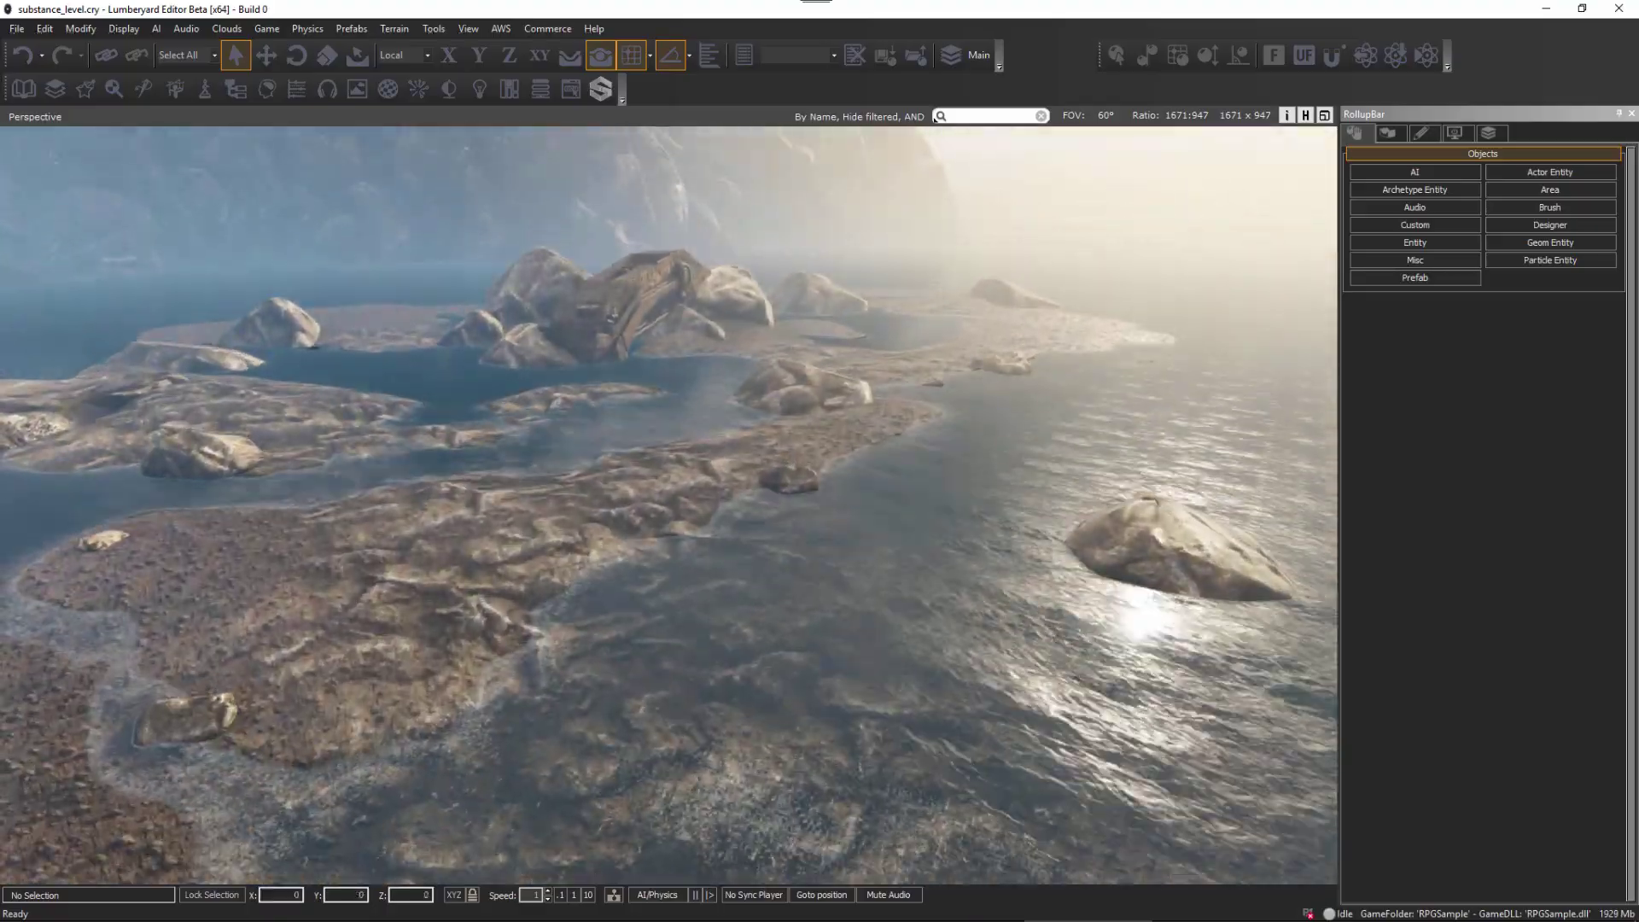
key(w)
right_drag(705, 246, 790, 376)
key(w)
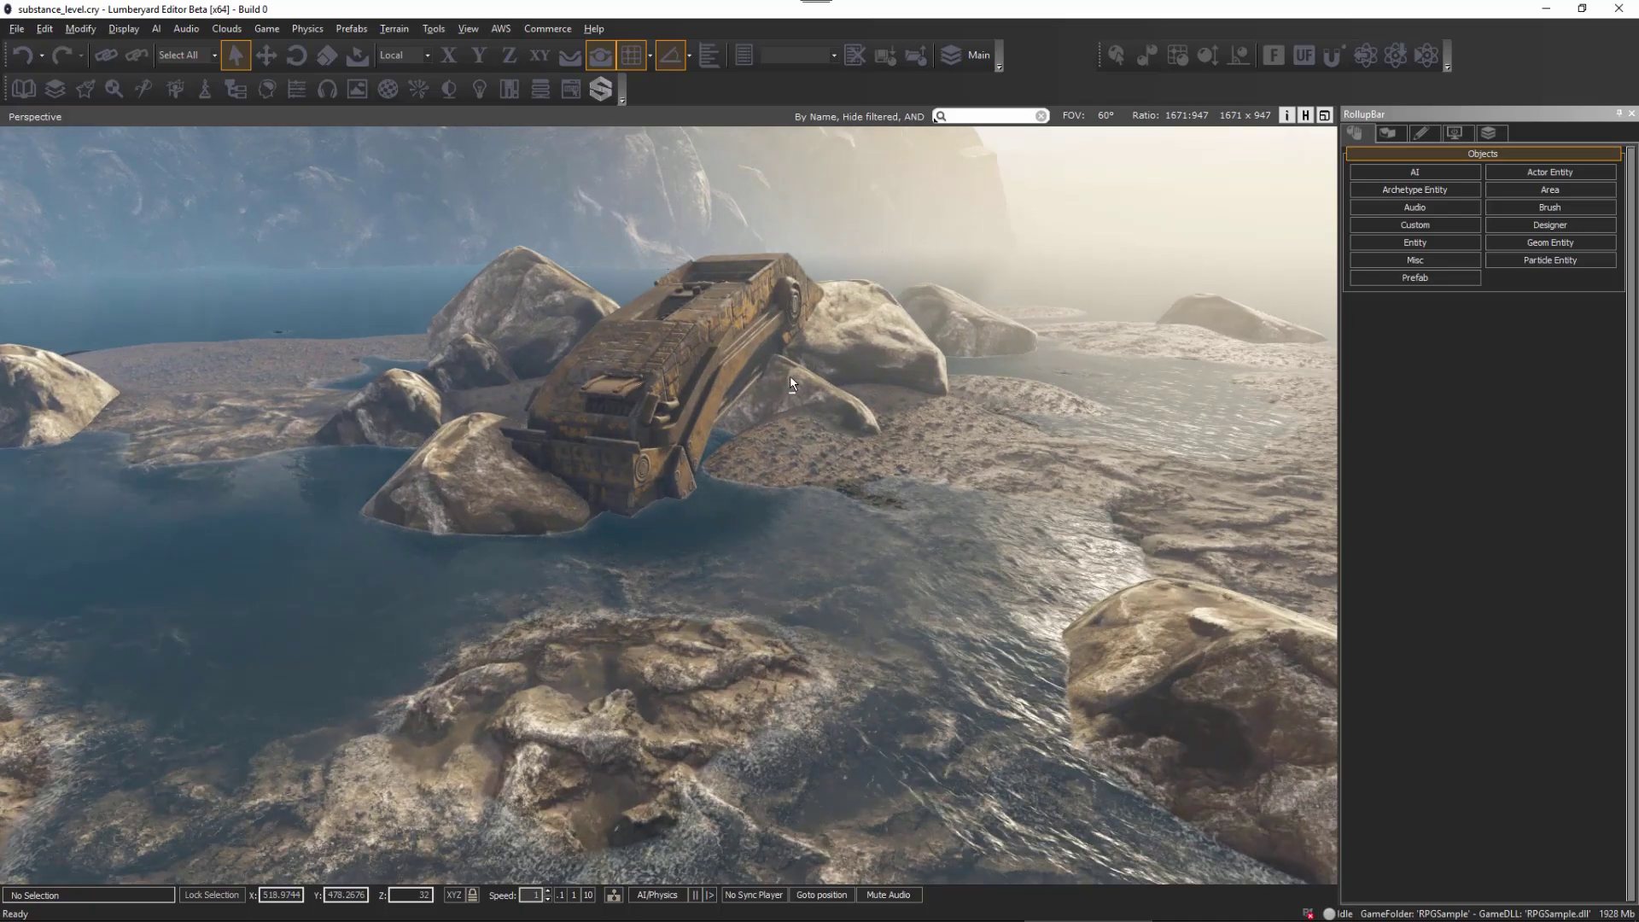
right_drag(862, 560, 845, 545)
key(w)
right_drag(943, 629, 943, 629)
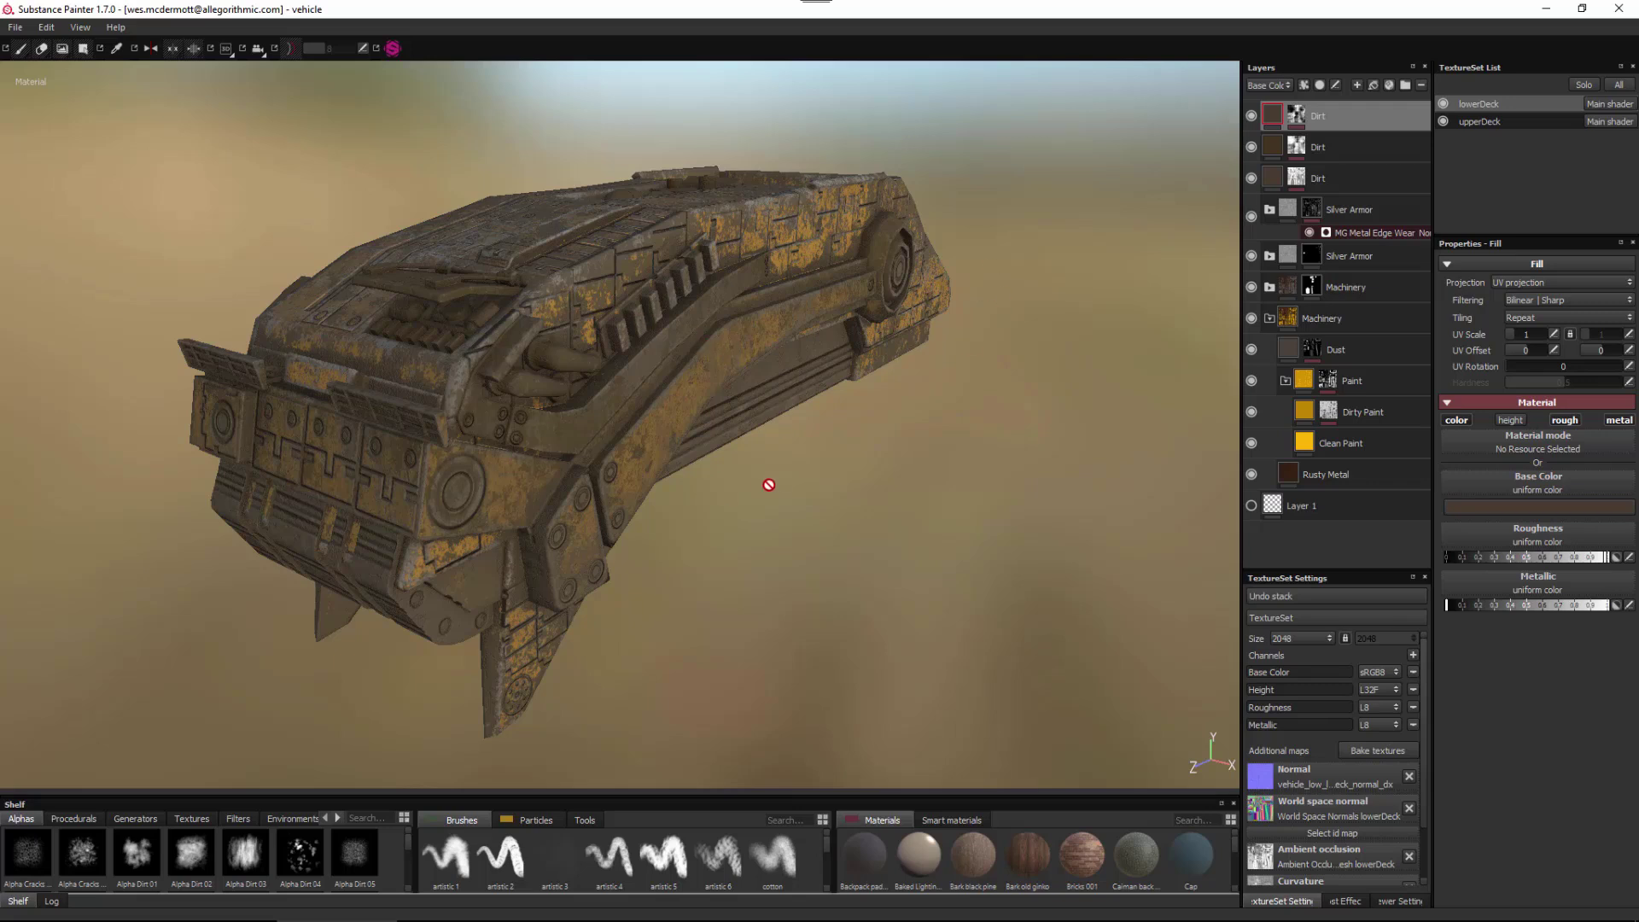
right_click(876, 382)
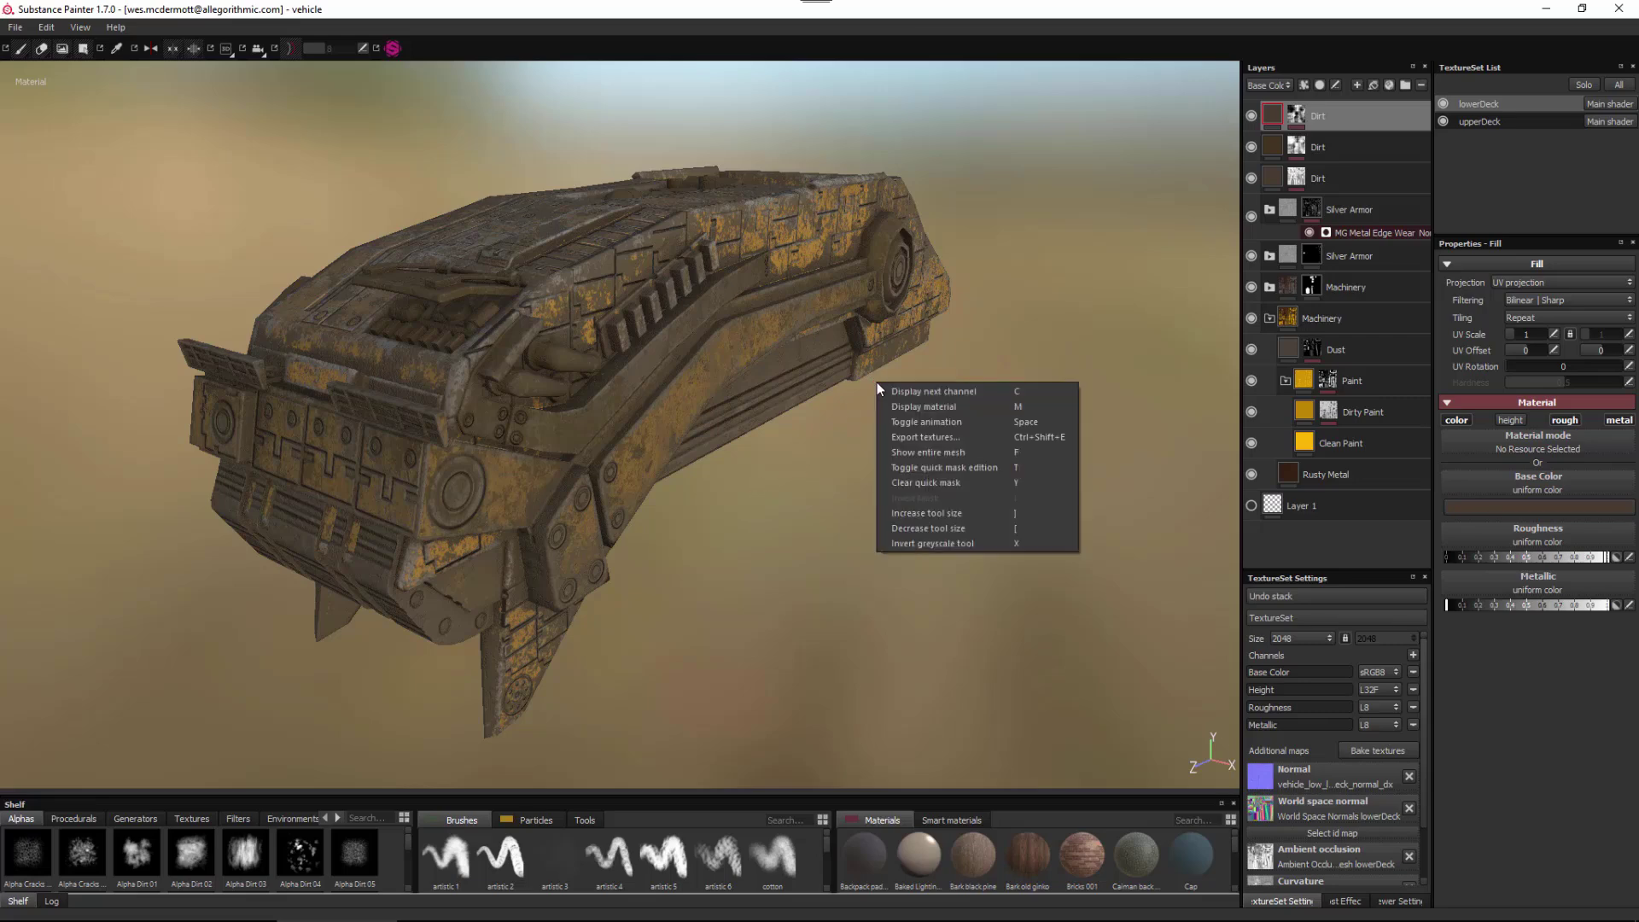
click(904, 437)
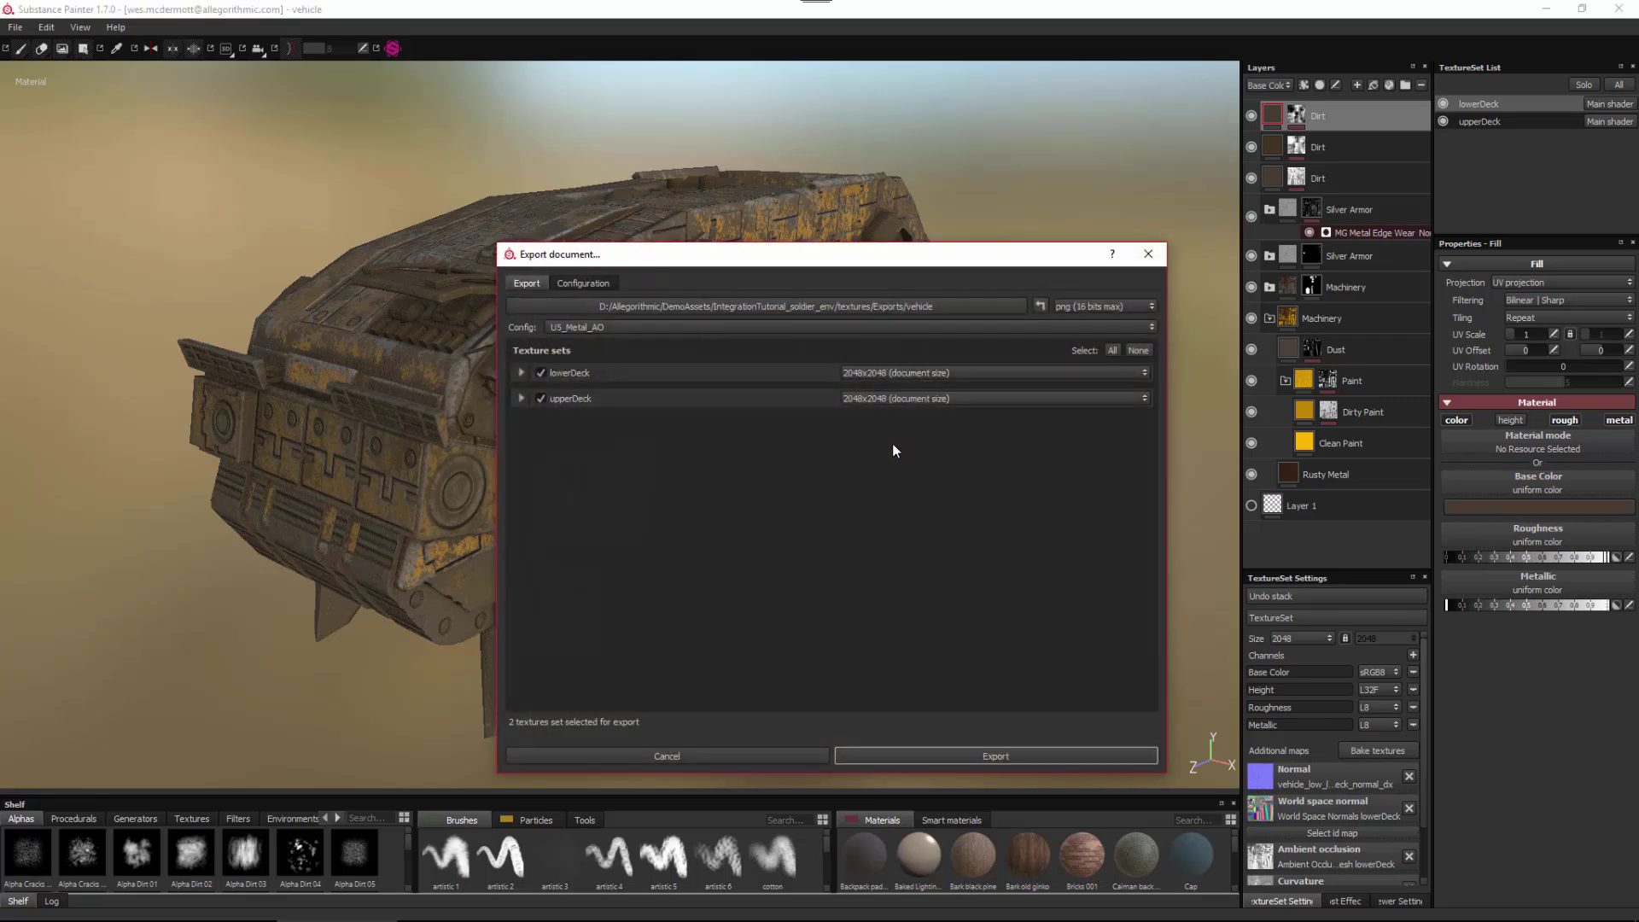
click(586, 282)
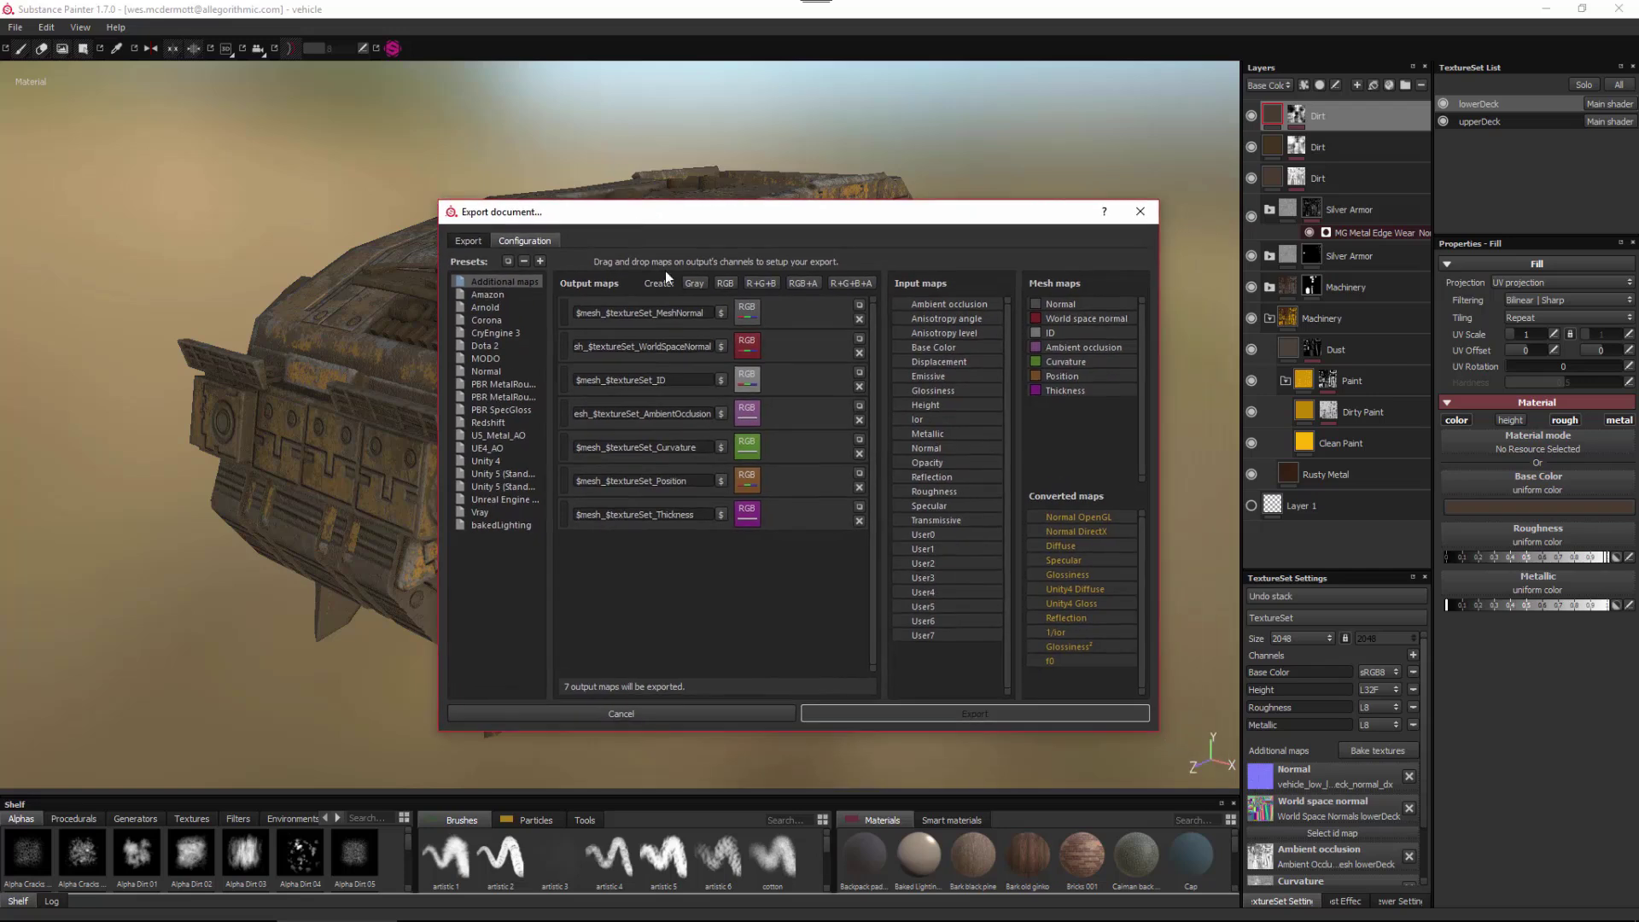
click(487, 294)
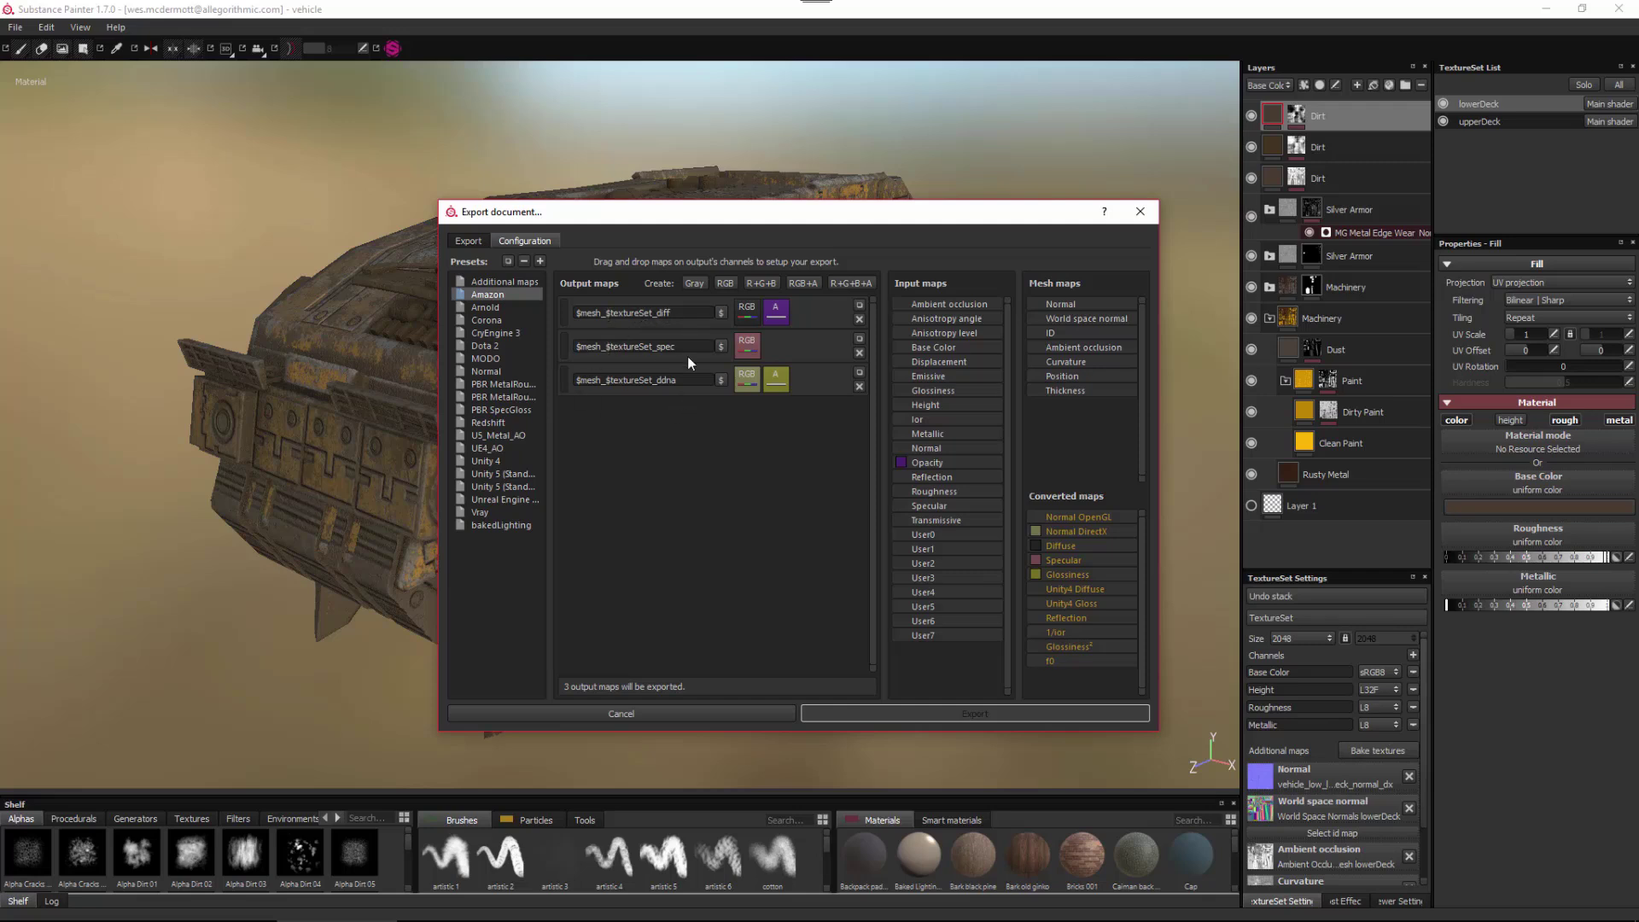
drag(686, 316, 595, 313)
drag(678, 347, 596, 347)
drag(678, 380, 606, 380)
click(740, 710)
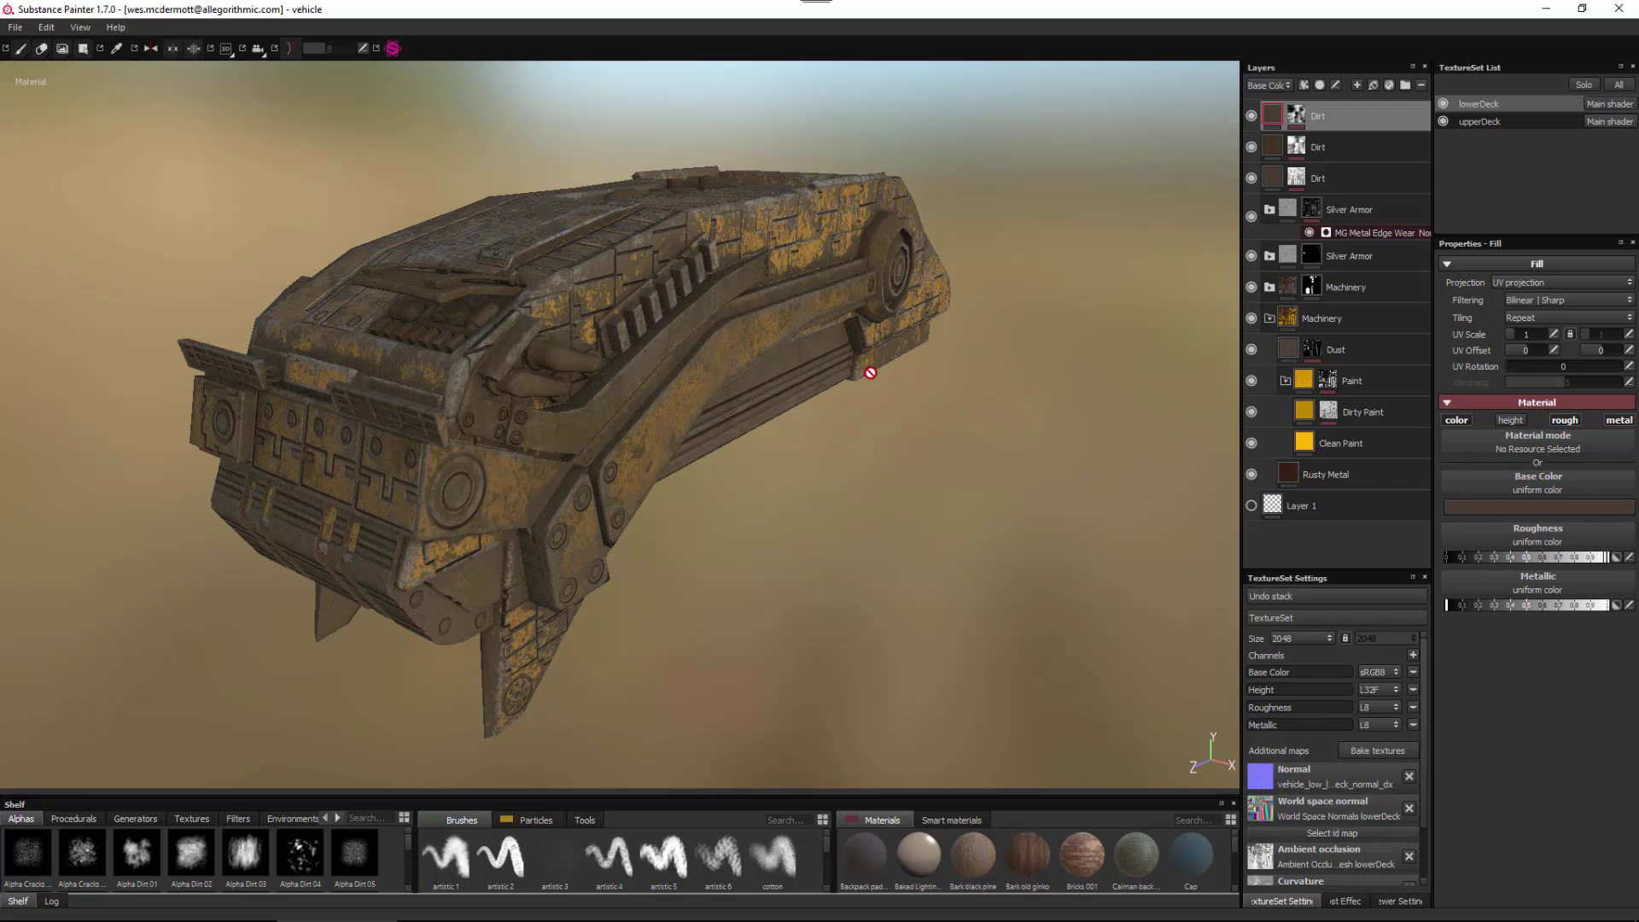